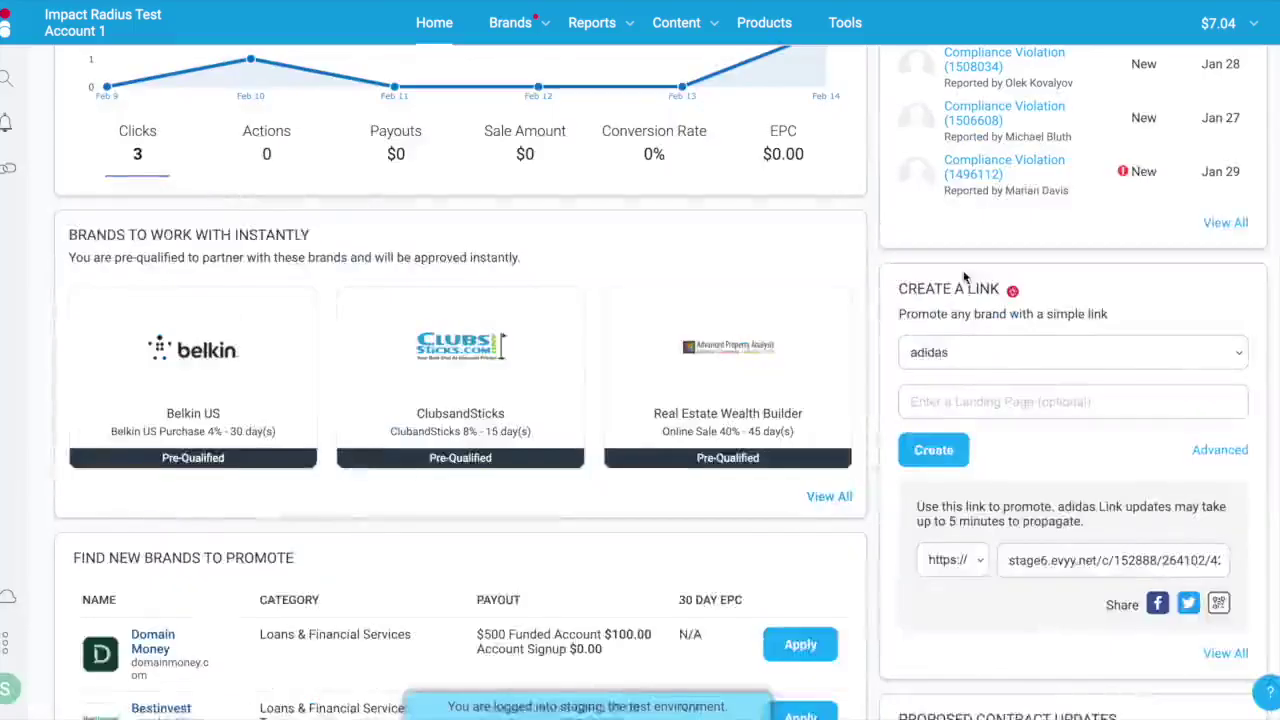
# - Create a promotional link for adidas on the dashboard without specifying a landing page
pyautogui.scroll(-1, 840, 260)
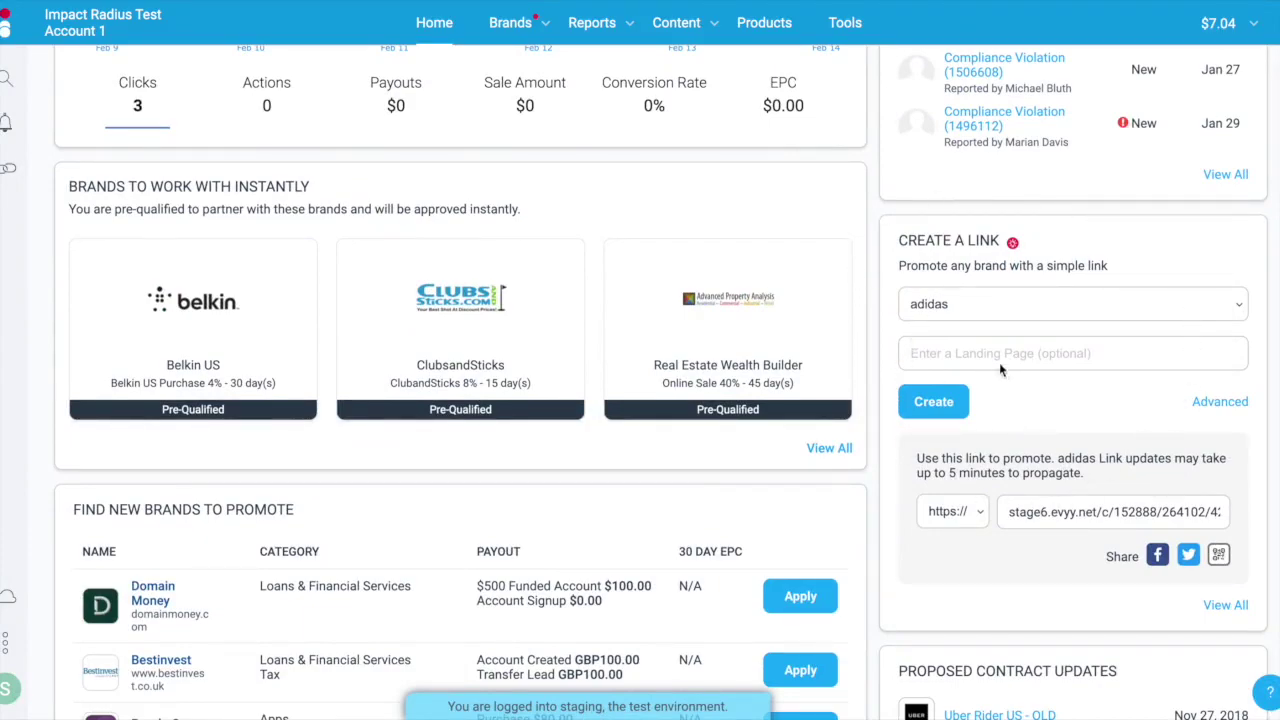
pyautogui.click(922, 405)
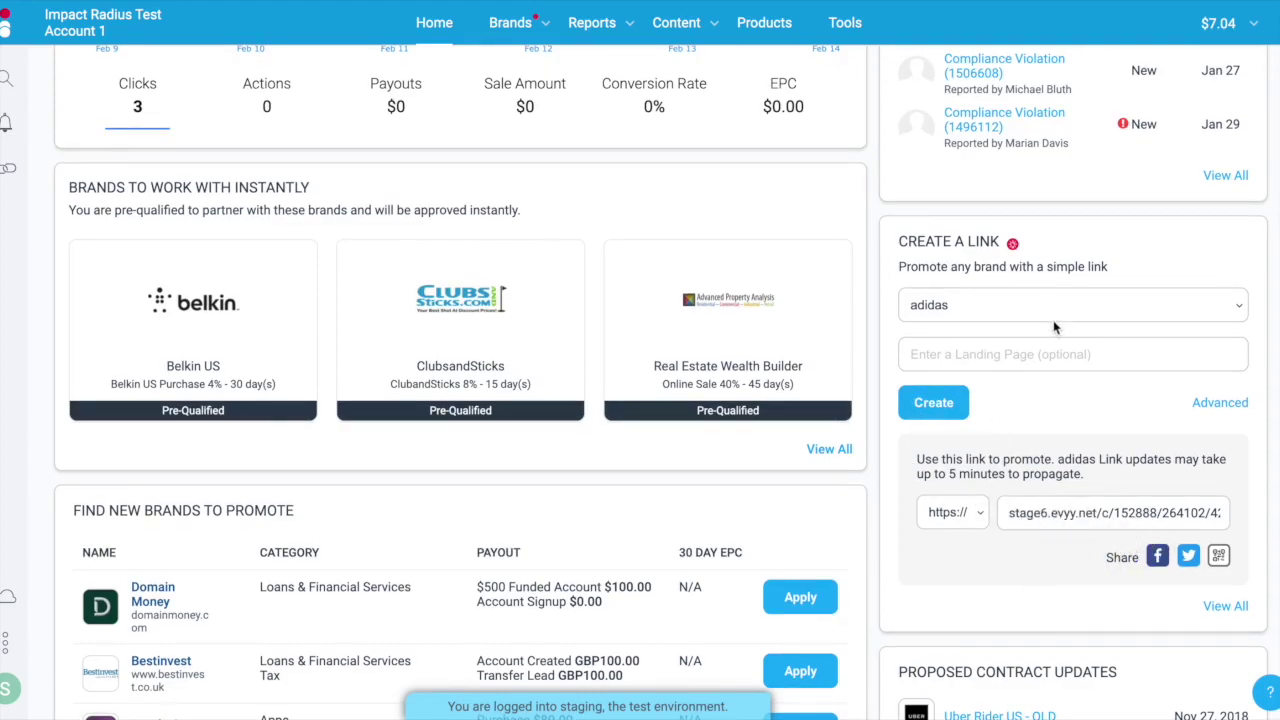
pyautogui.scroll(5, 1063, 316)
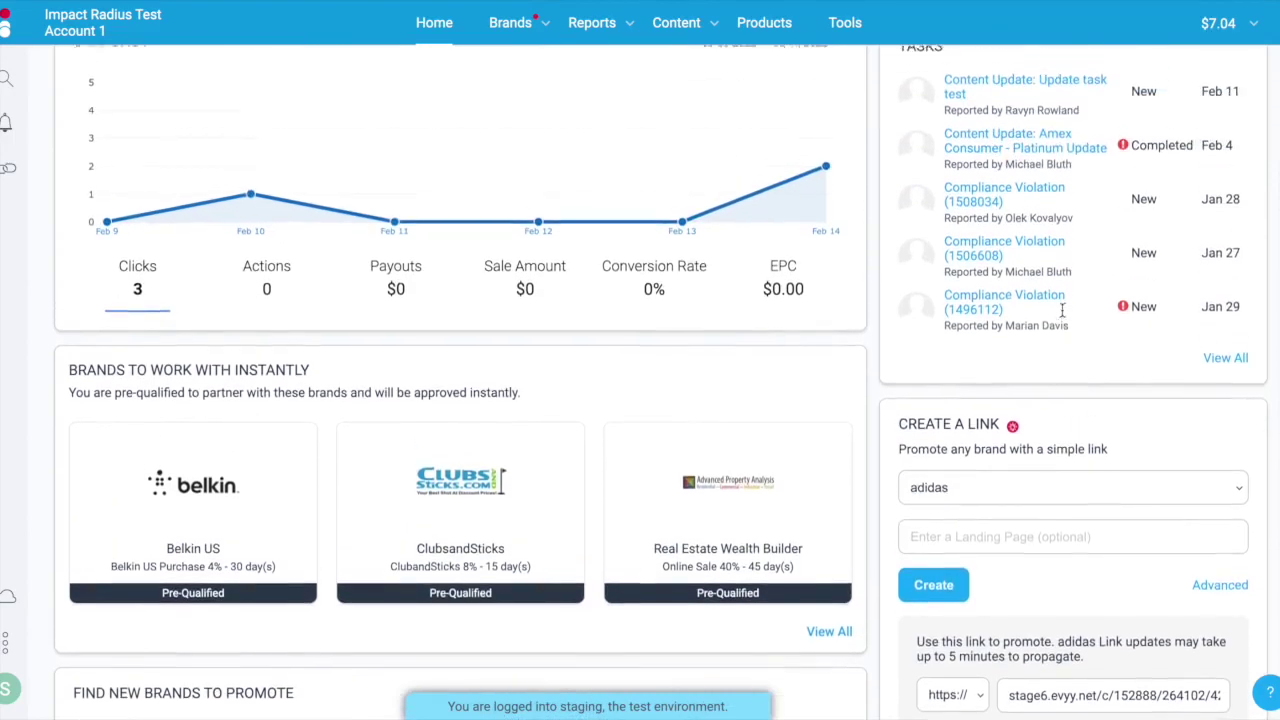
# - Open the electronic tax documents page and choose the W8-BEN-E form for submission
pyautogui.click(1255, 32)
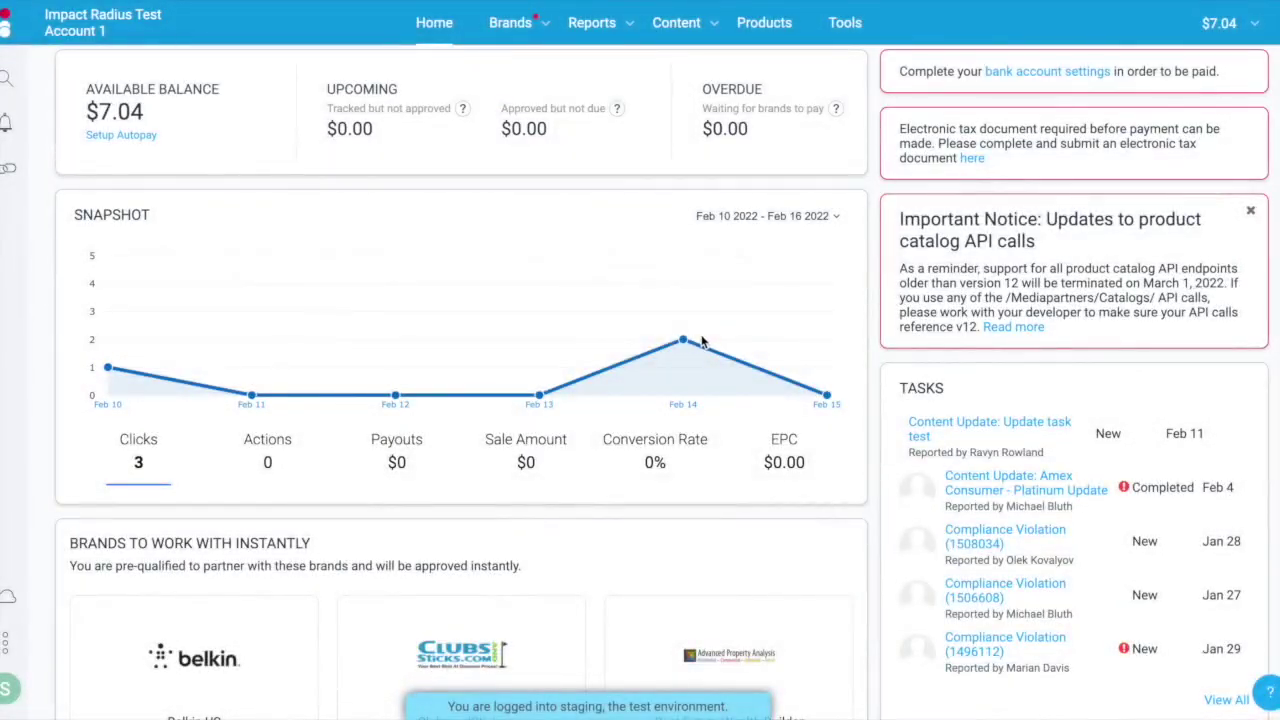
pyautogui.scroll(1, 642, 320)
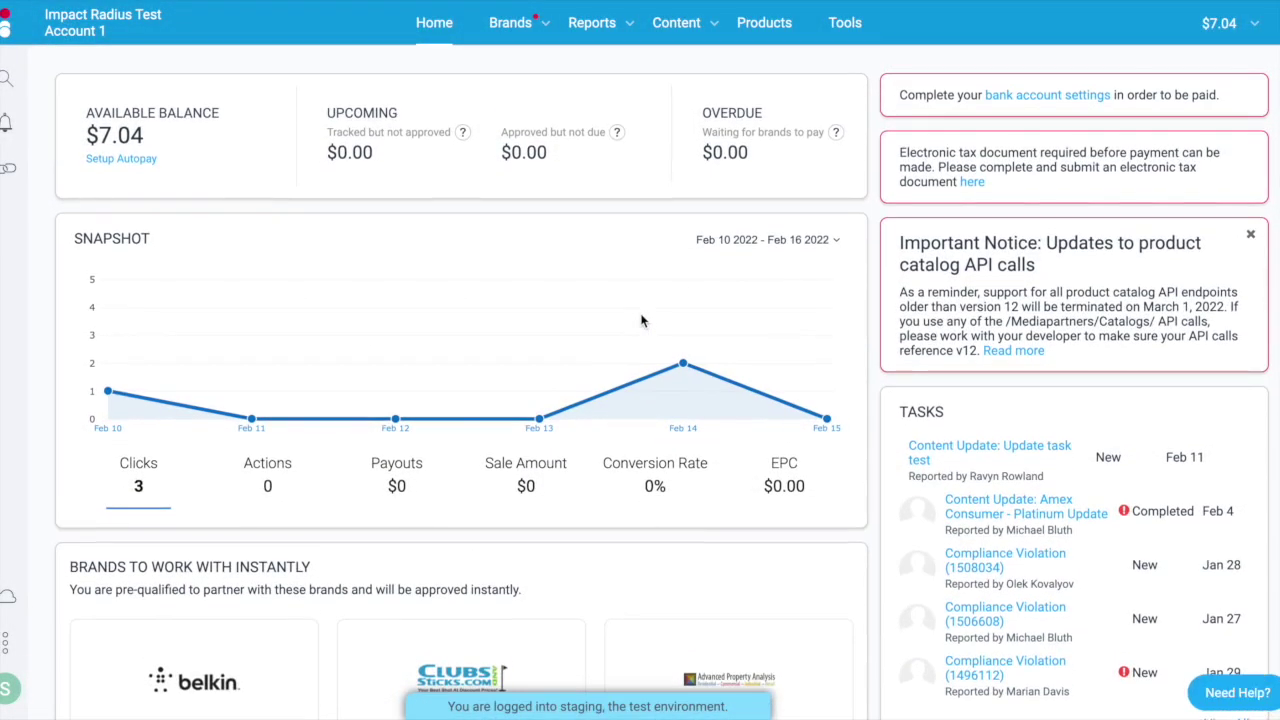
pyautogui.scroll(-1, 642, 320)
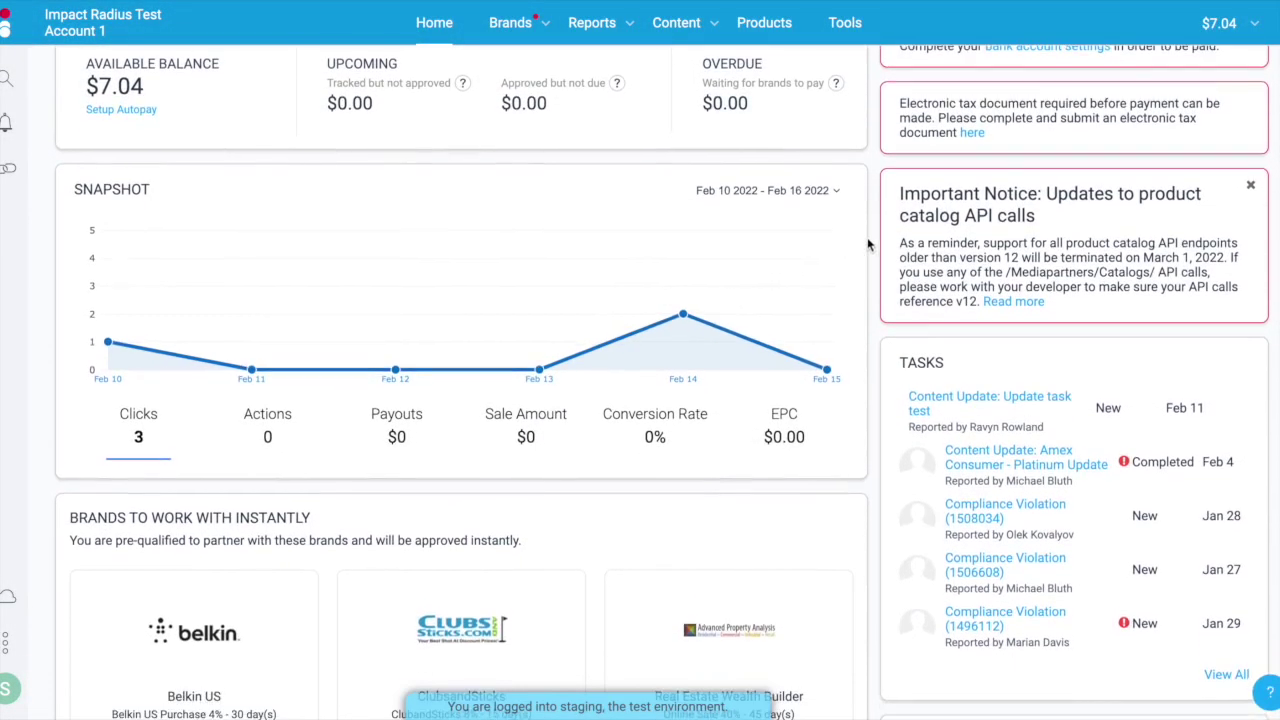
pyautogui.click(1254, 34)
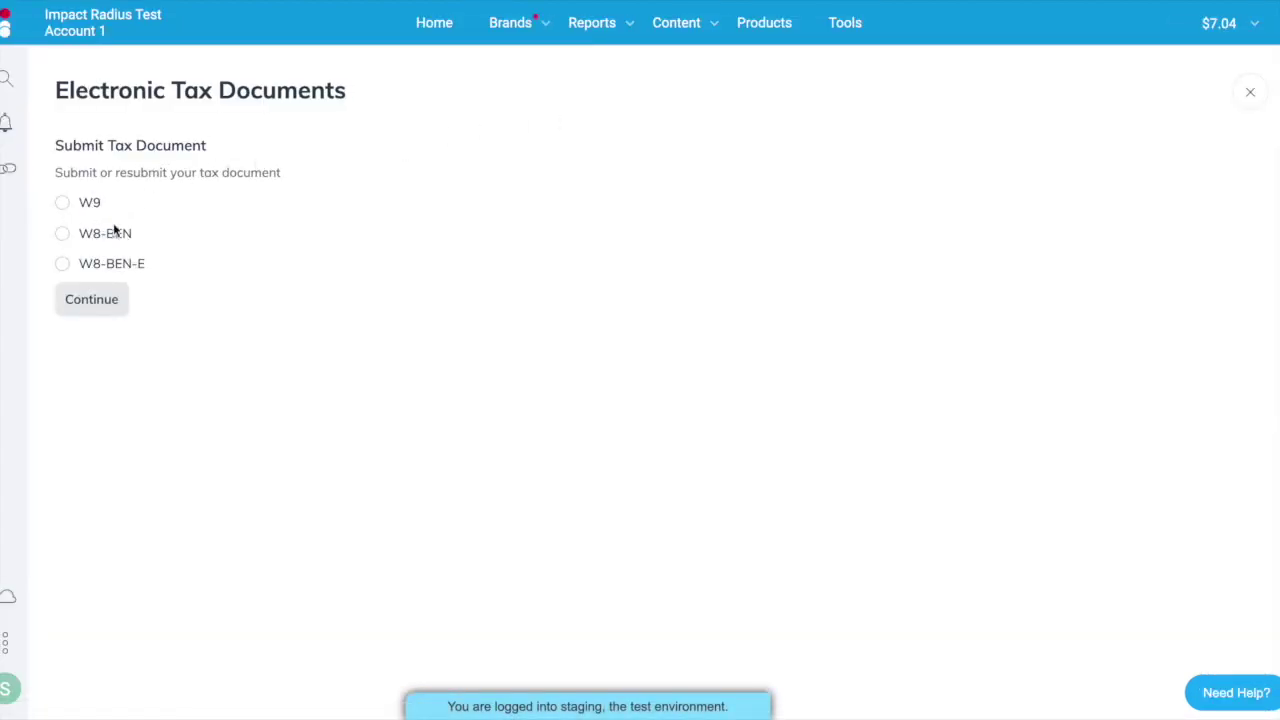
pyautogui.click(64, 265)
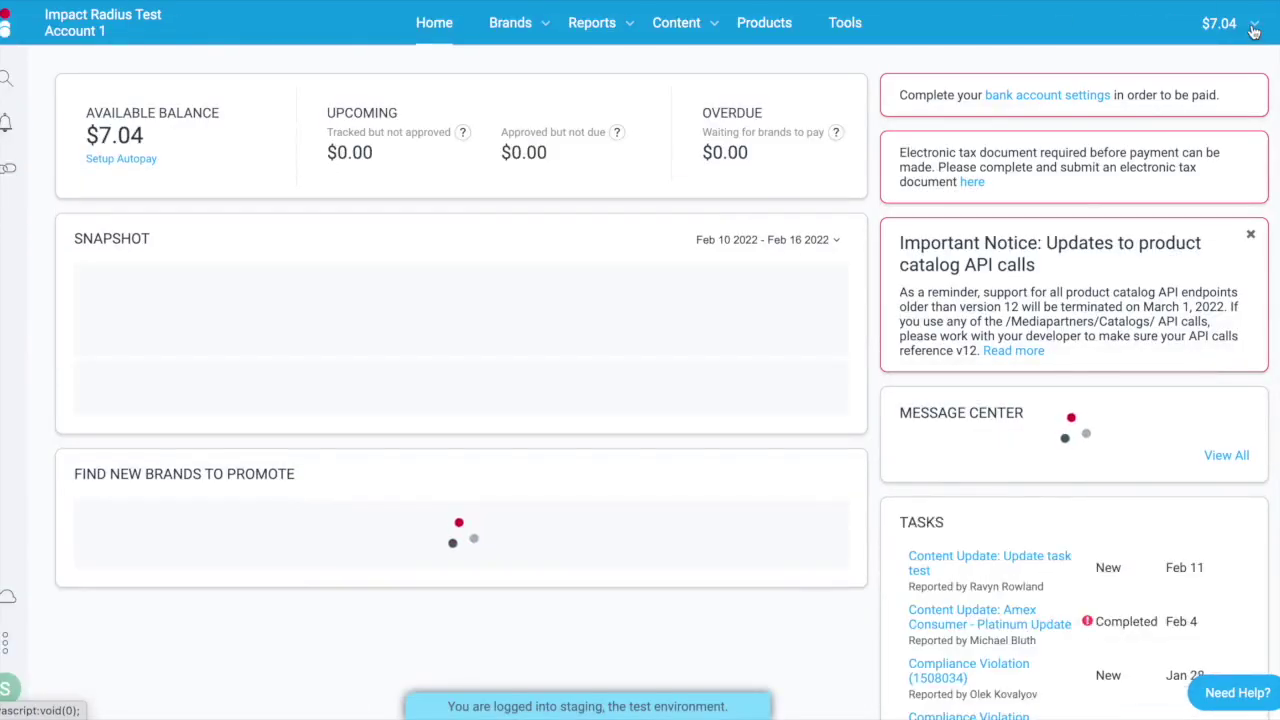
# - Open the bank account settings, check the PayPal payment option, and return the payment method to Electronic Funds Transfer
pyautogui.moveTo(1263, 28)
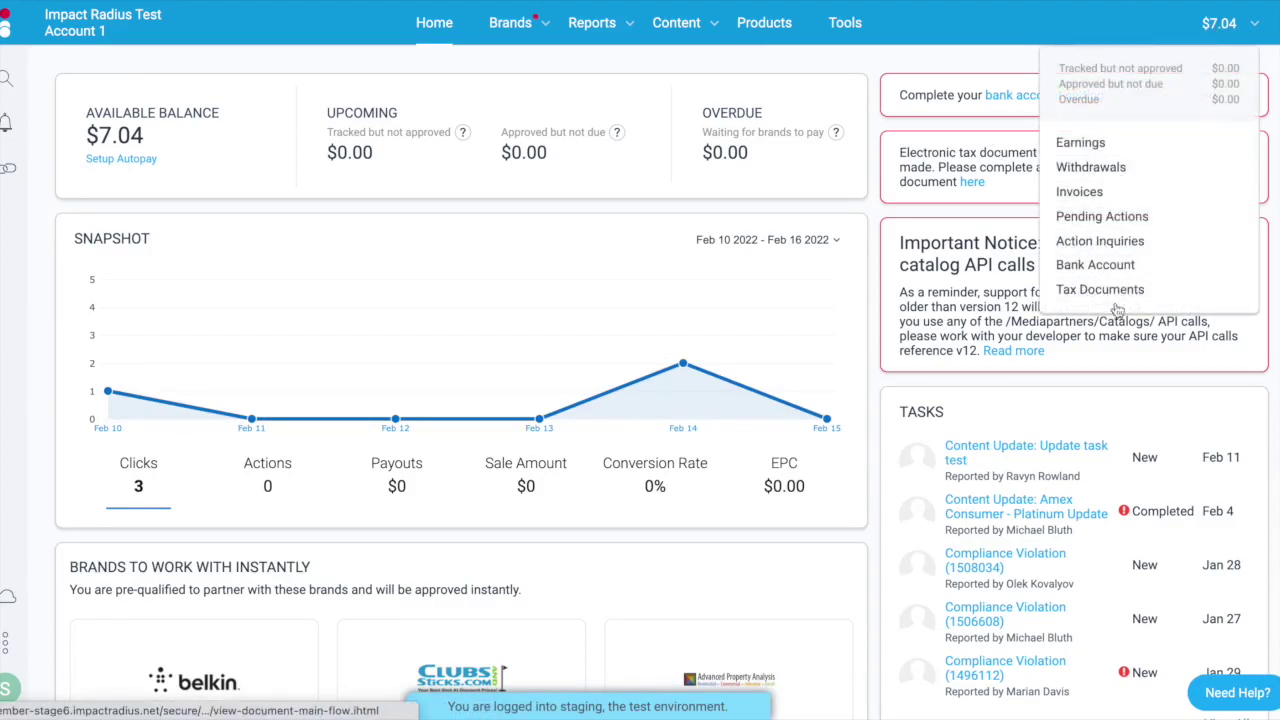
pyautogui.click(1110, 266)
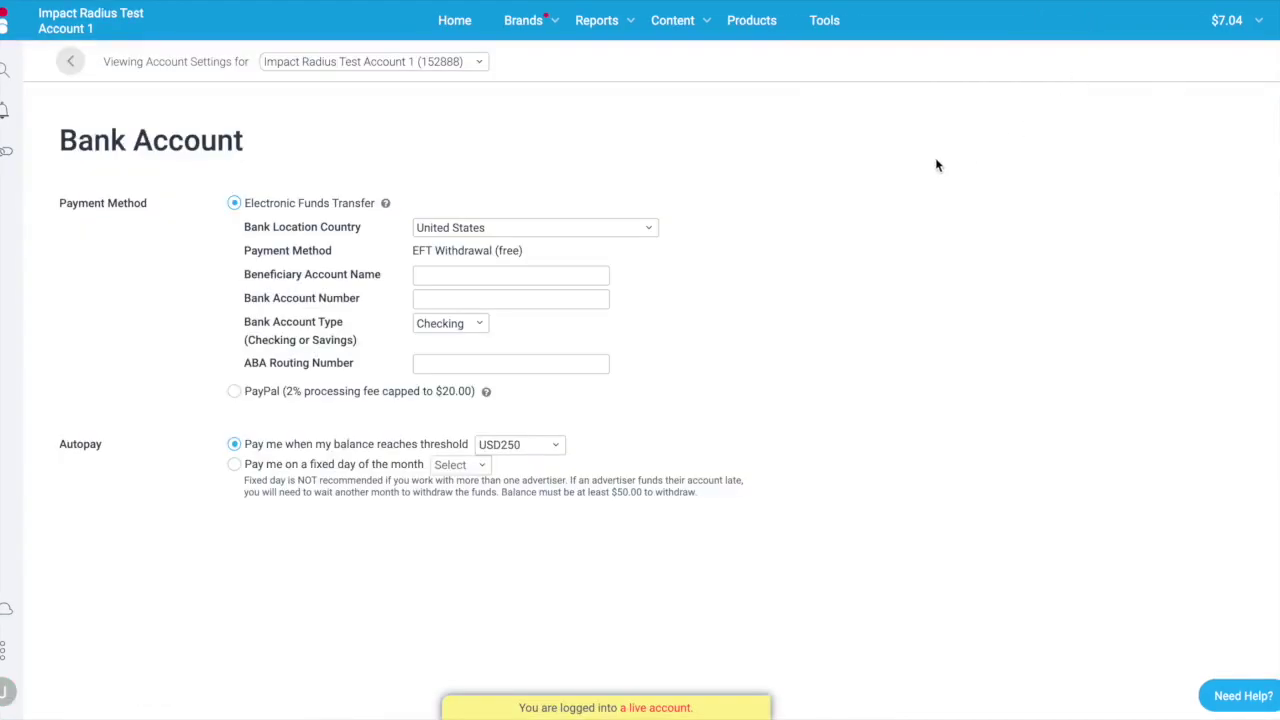
pyautogui.click(236, 393)
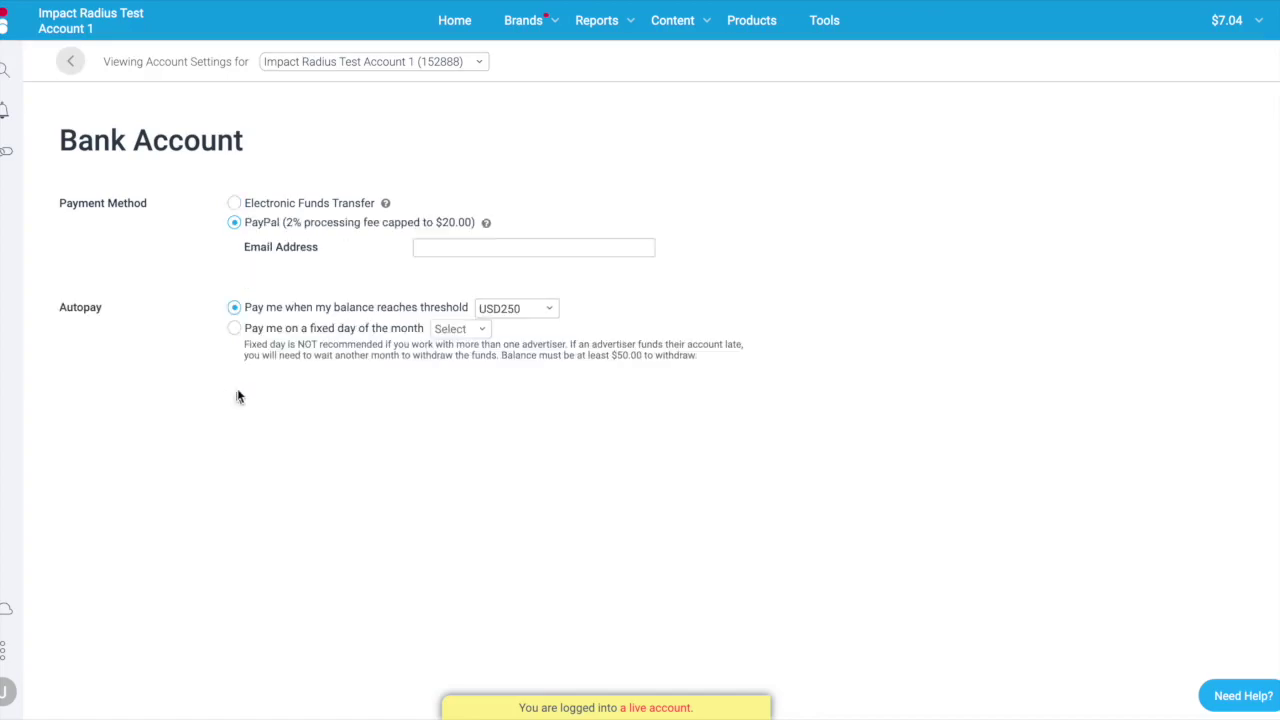
pyautogui.click(235, 205)
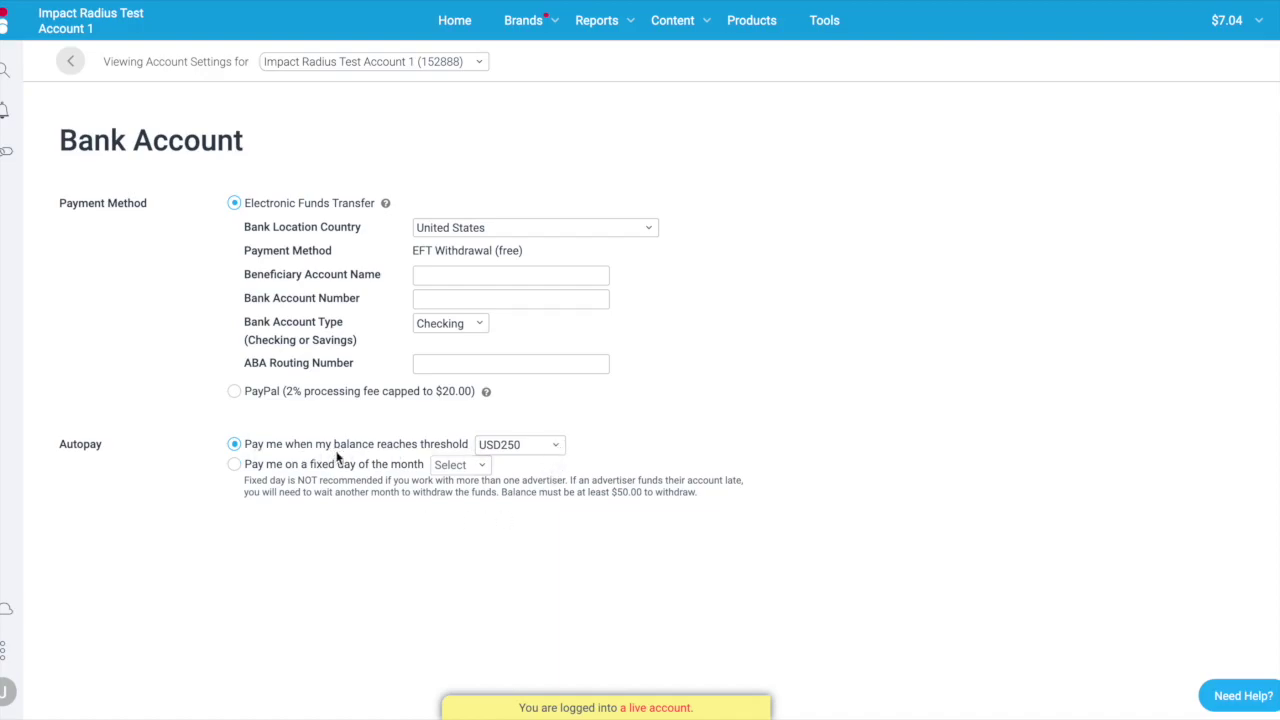
# - Try autopay balance thresholds of USD10 and USD250000 in the bank account settings
pyautogui.click(540, 447)
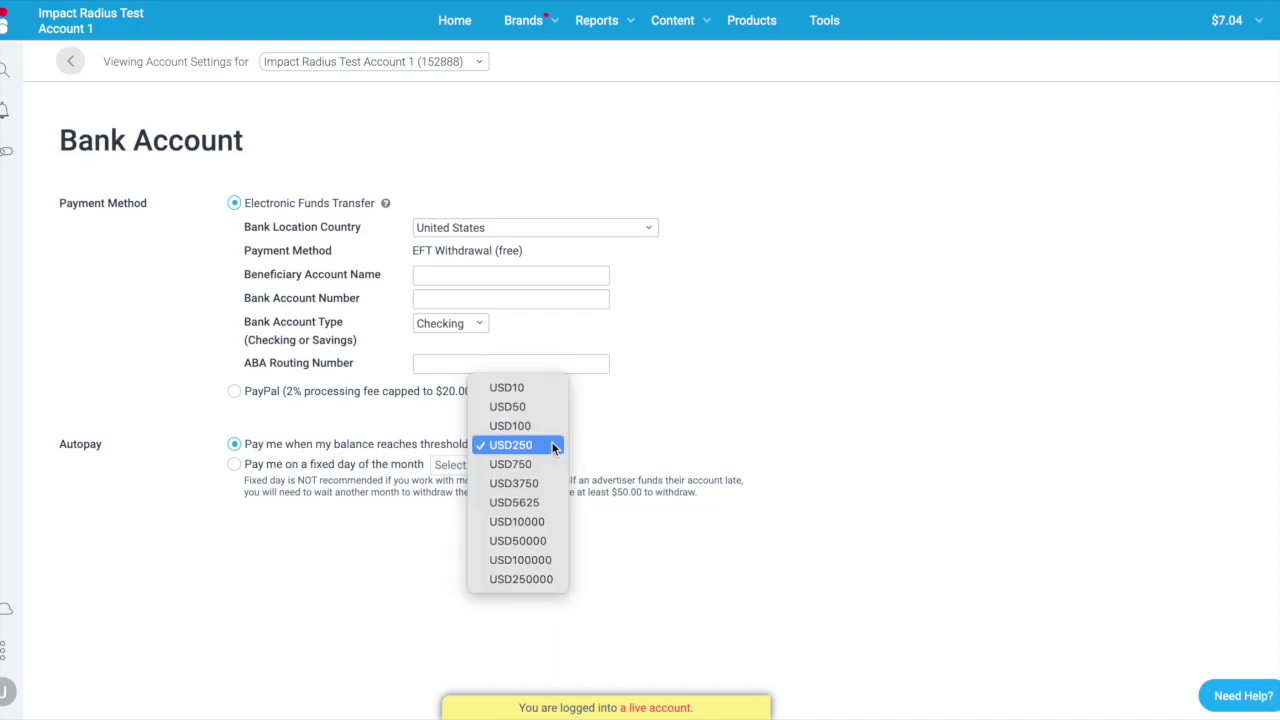
pyautogui.click(537, 388)
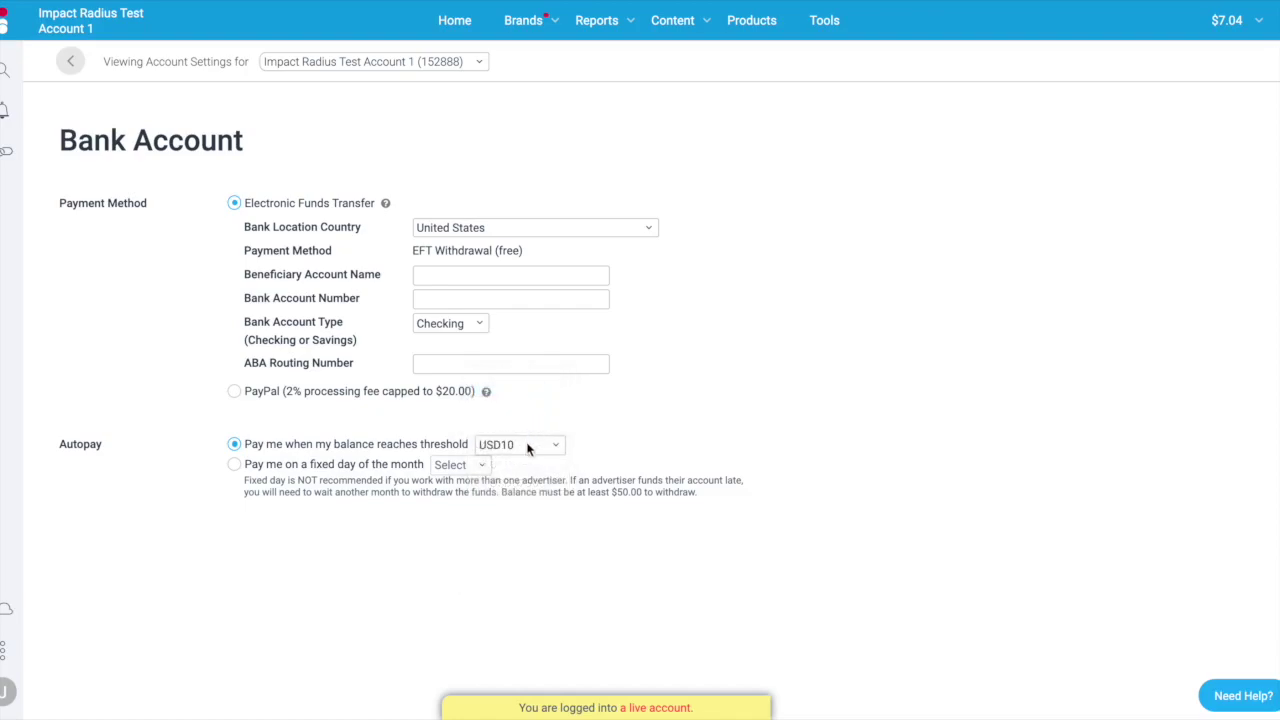
pyautogui.click(528, 446)
pyautogui.click(501, 637)
# - Switch autopay to a fixed day of the month and set the day to the 15th
pyautogui.click(236, 466)
pyautogui.click(455, 465)
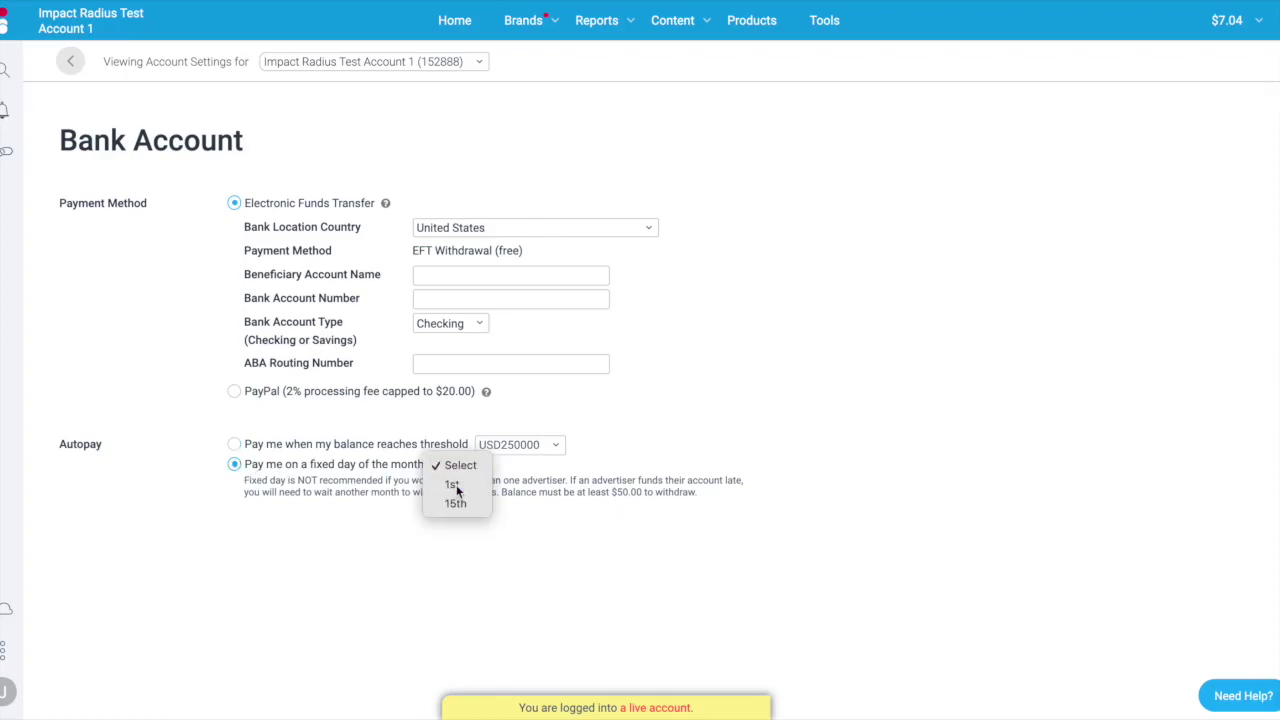
pyautogui.click(458, 484)
pyautogui.click(470, 468)
pyautogui.click(458, 484)
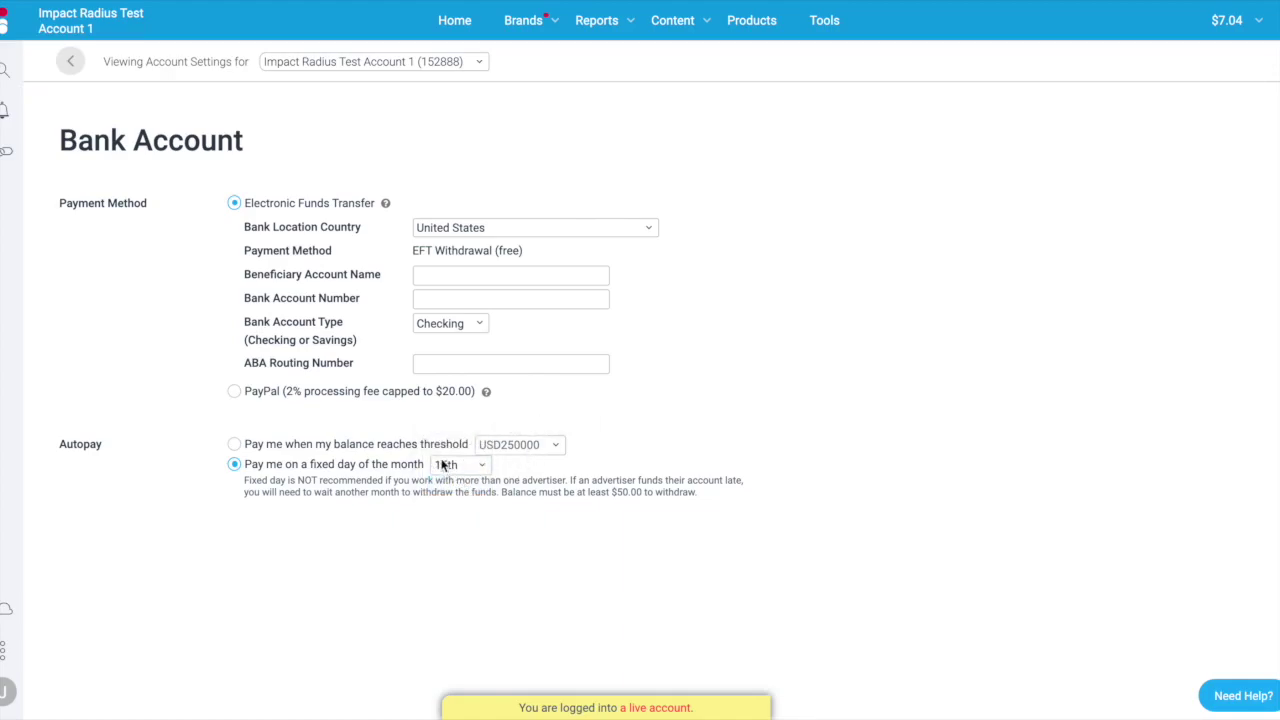
# - Switch autopay back to paying at a balance threshold and set the threshold to USD10
pyautogui.click(234, 444)
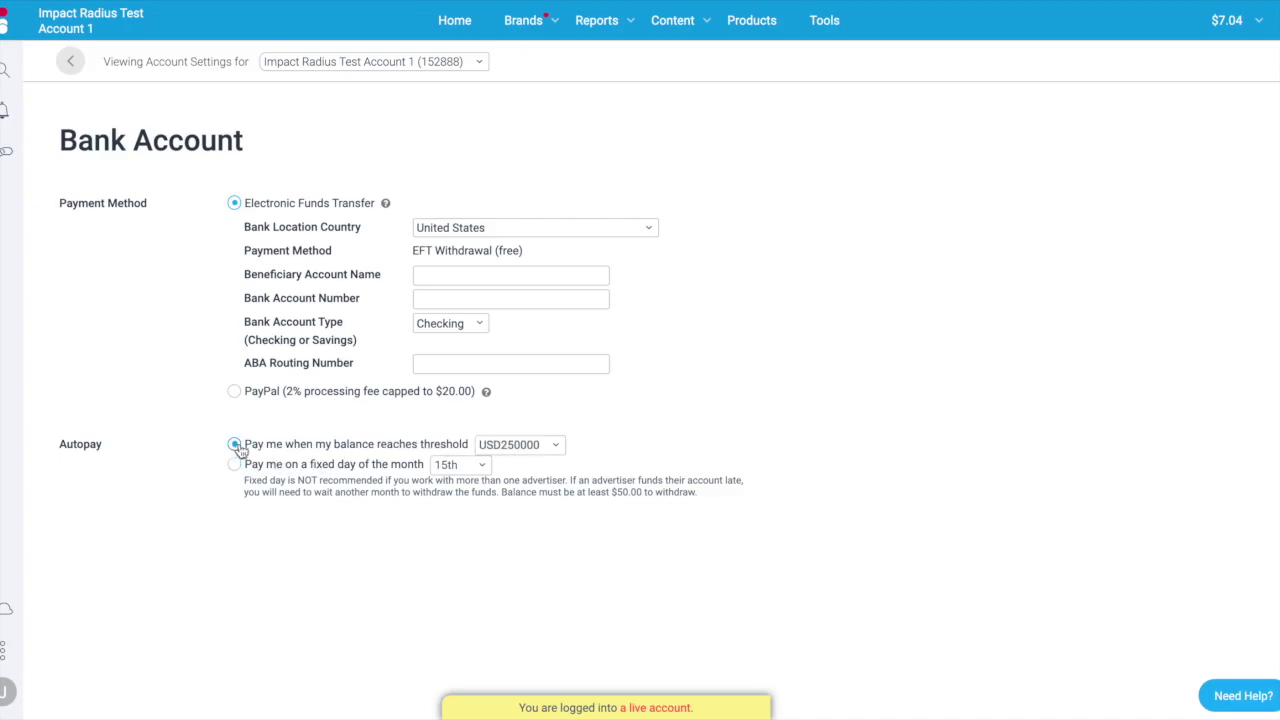
pyautogui.click(556, 448)
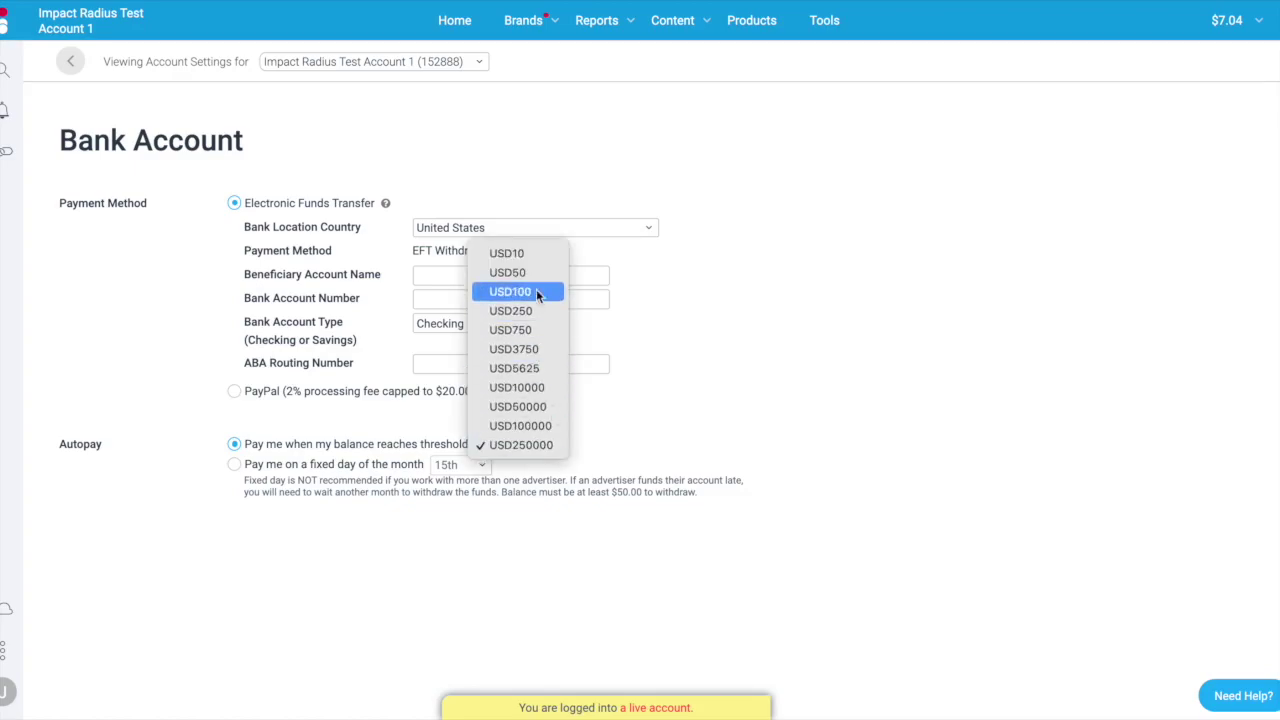
pyautogui.click(527, 256)
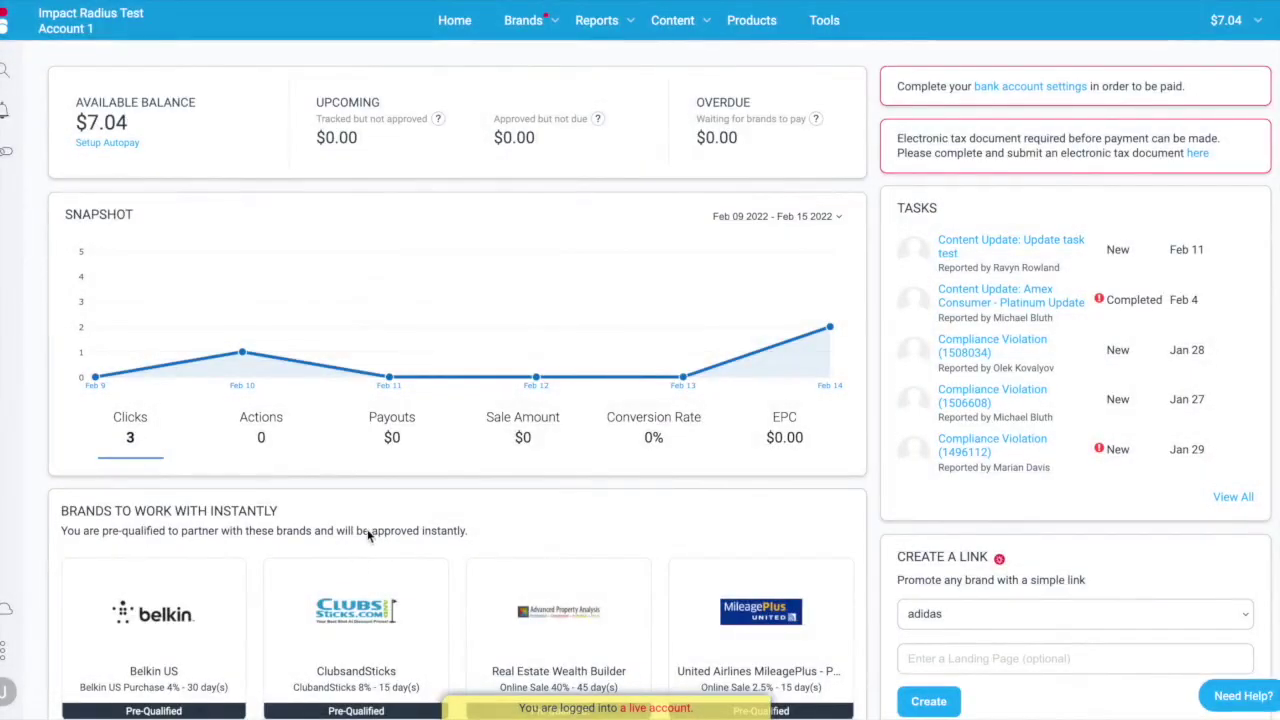
# - Open the Find Brands marketplace and look over the featured brands, the category list and the Relationship filter
pyautogui.scroll(-1, 372, 532)
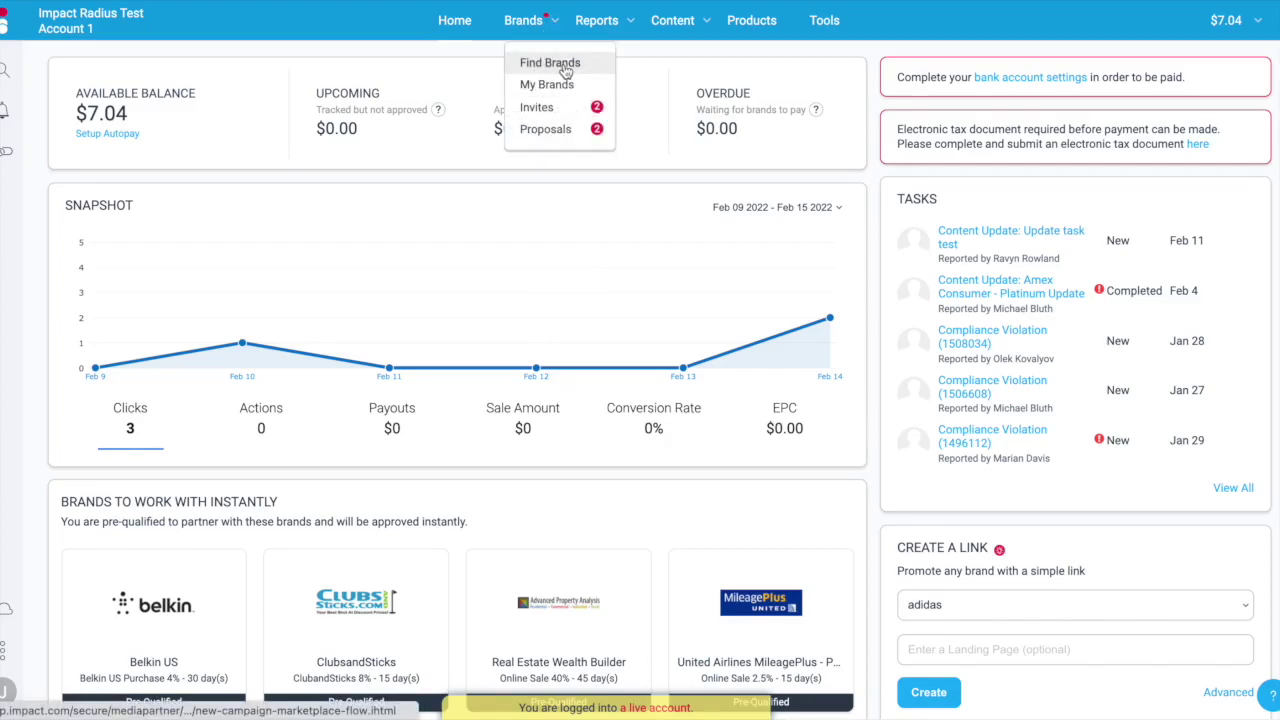
pyautogui.click(563, 70)
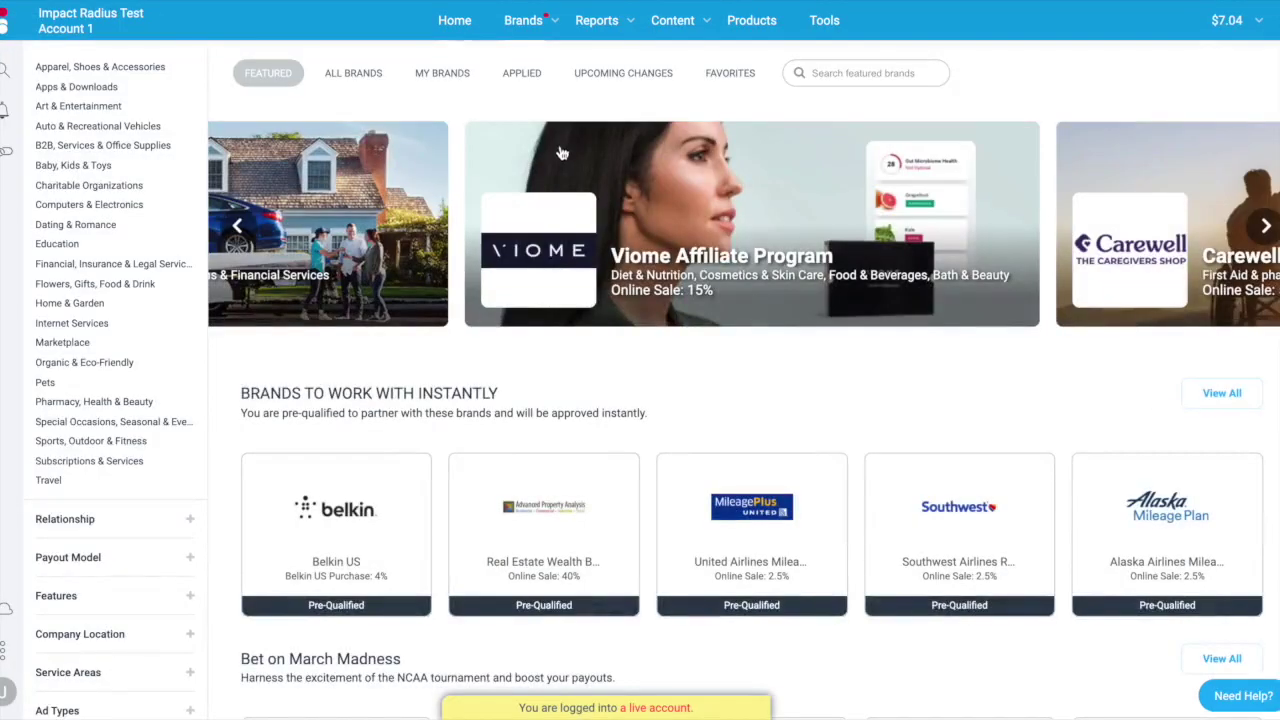
pyautogui.scroll(-2, 130, 270)
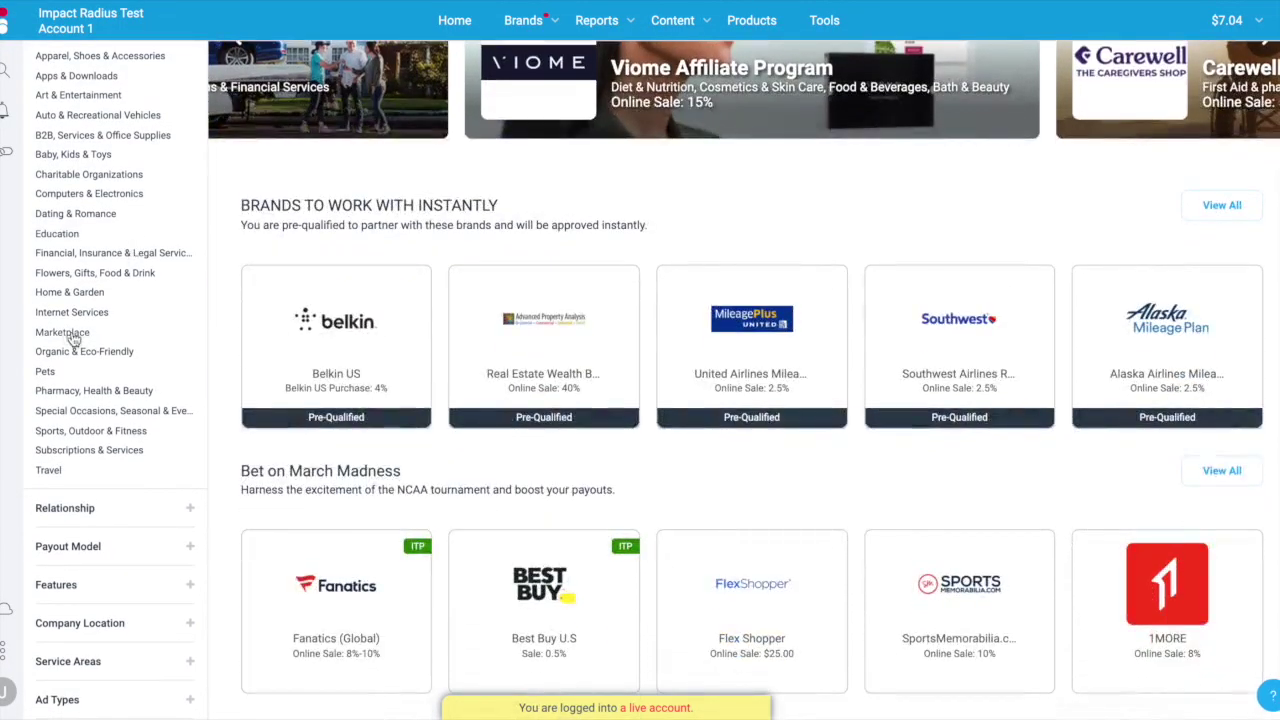
pyautogui.click(108, 507)
pyautogui.click(108, 507)
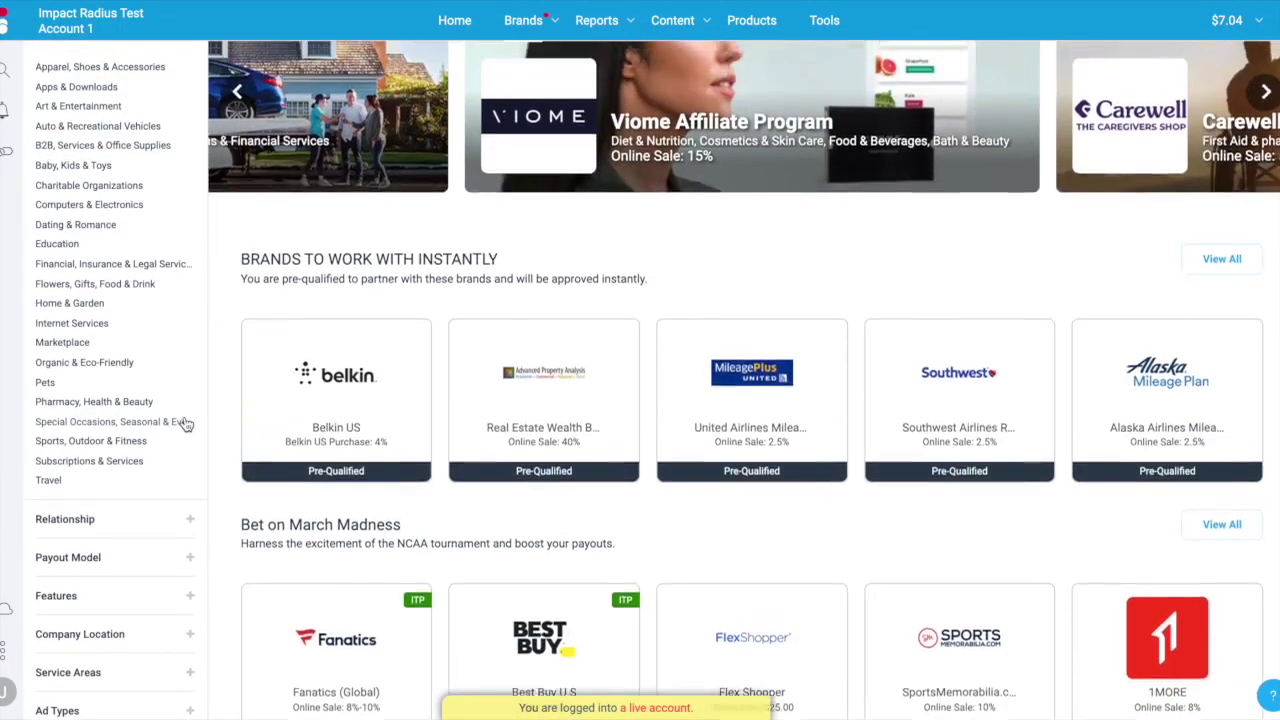
pyautogui.scroll(2, 185, 424)
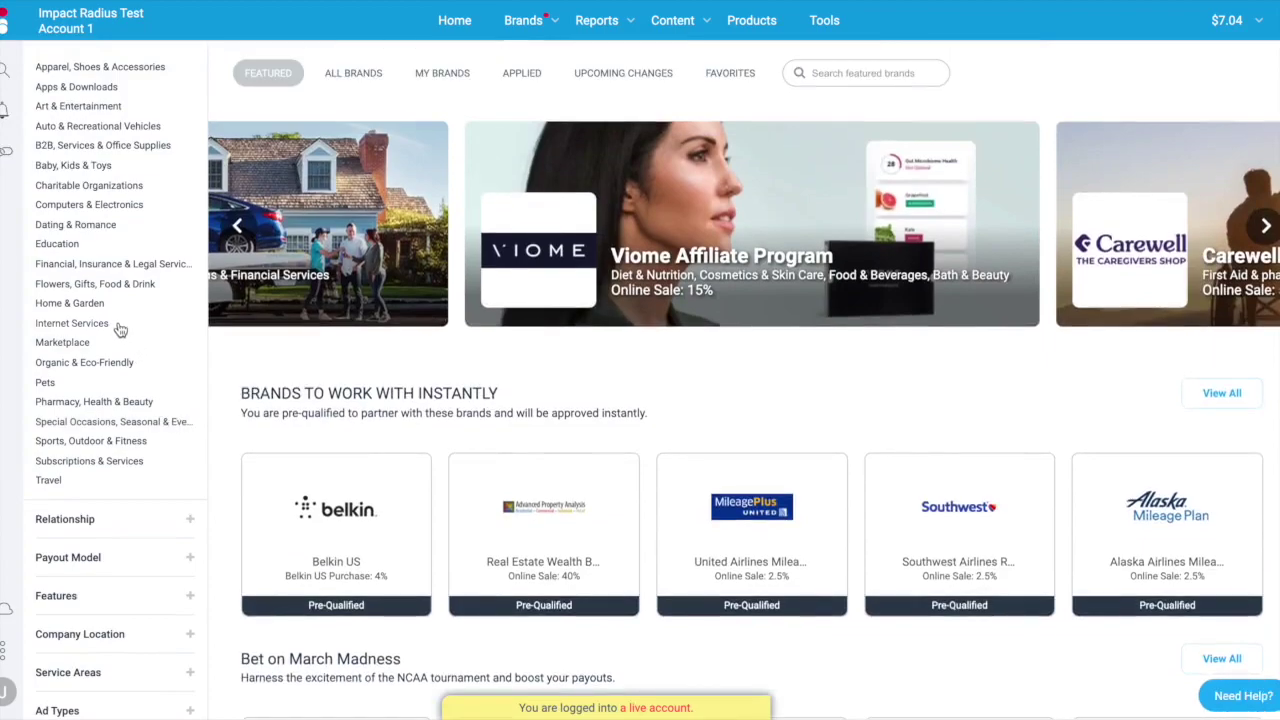
pyautogui.scroll(-3, 414, 457)
# - Open the Fanatics (Global) brand details, review its application terms, and close the application without applying
pyautogui.click(340, 500)
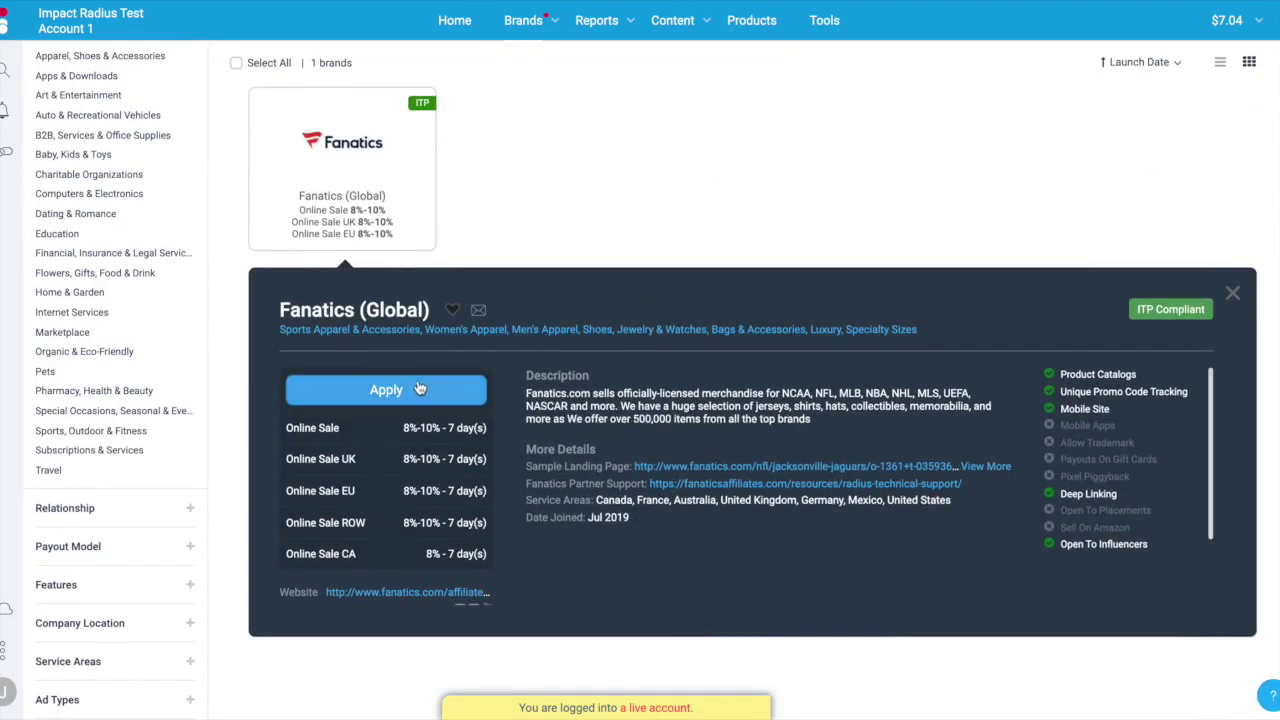
pyautogui.click(427, 388)
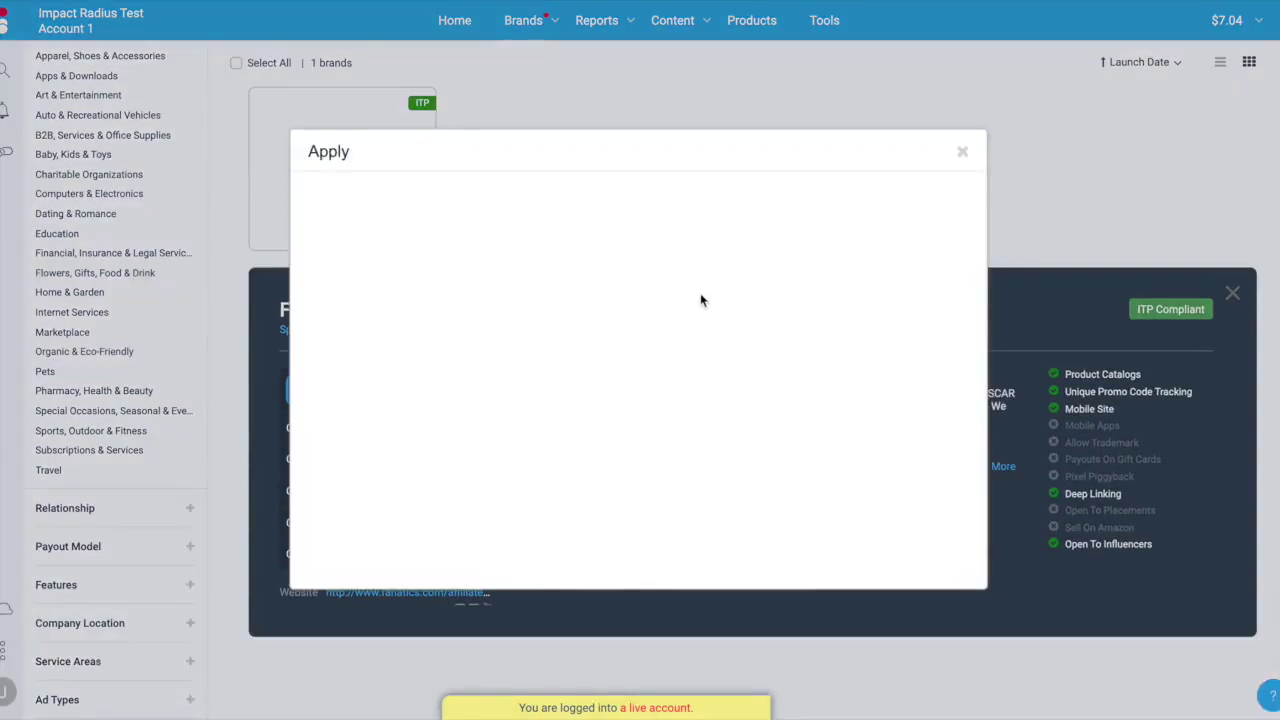
pyautogui.scroll(-3, 754, 314)
pyautogui.scroll(-5, 754, 315)
pyautogui.scroll(-4, 754, 321)
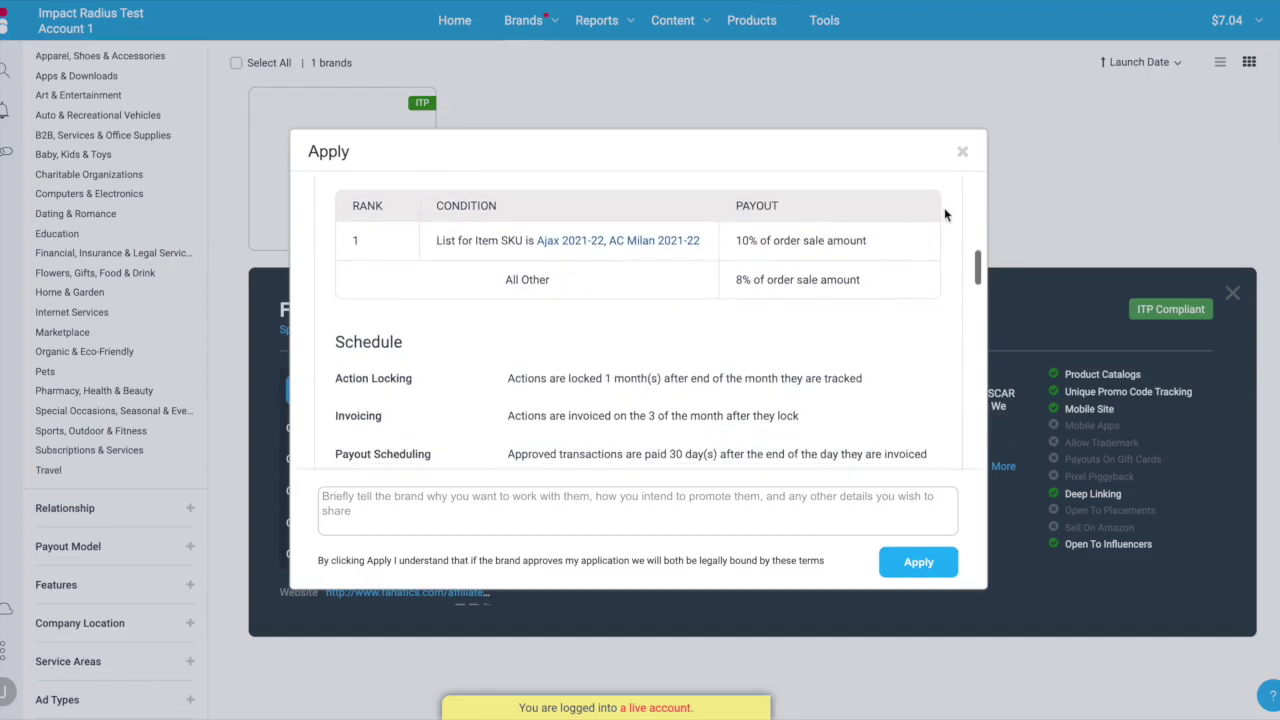
pyautogui.click(962, 152)
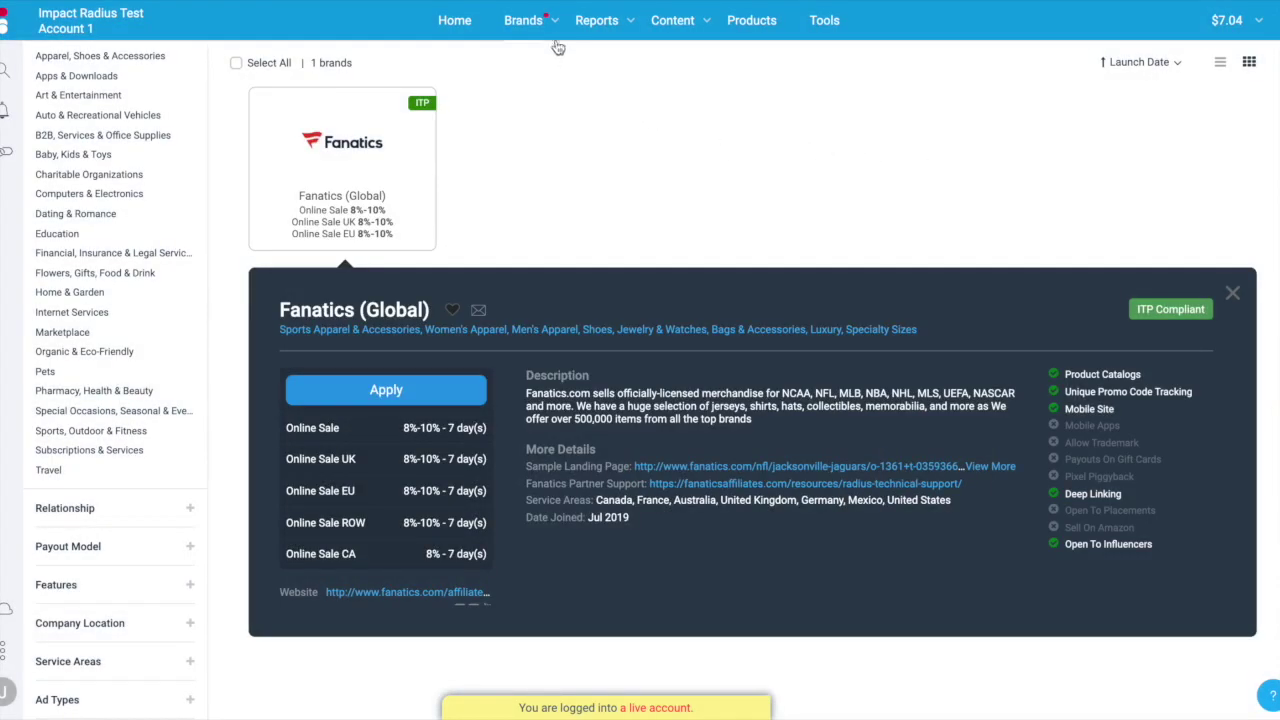
# - Open the list of pending brand proposals
pyautogui.moveTo(553, 25)
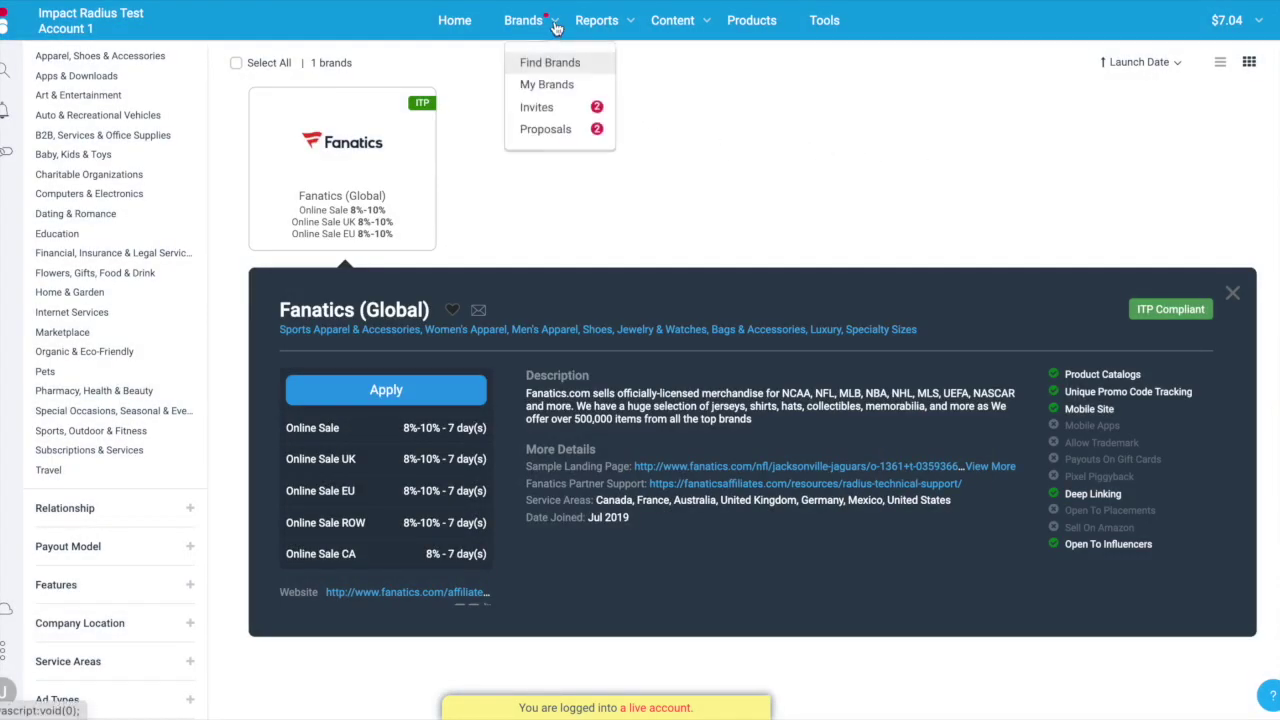
pyautogui.click(546, 129)
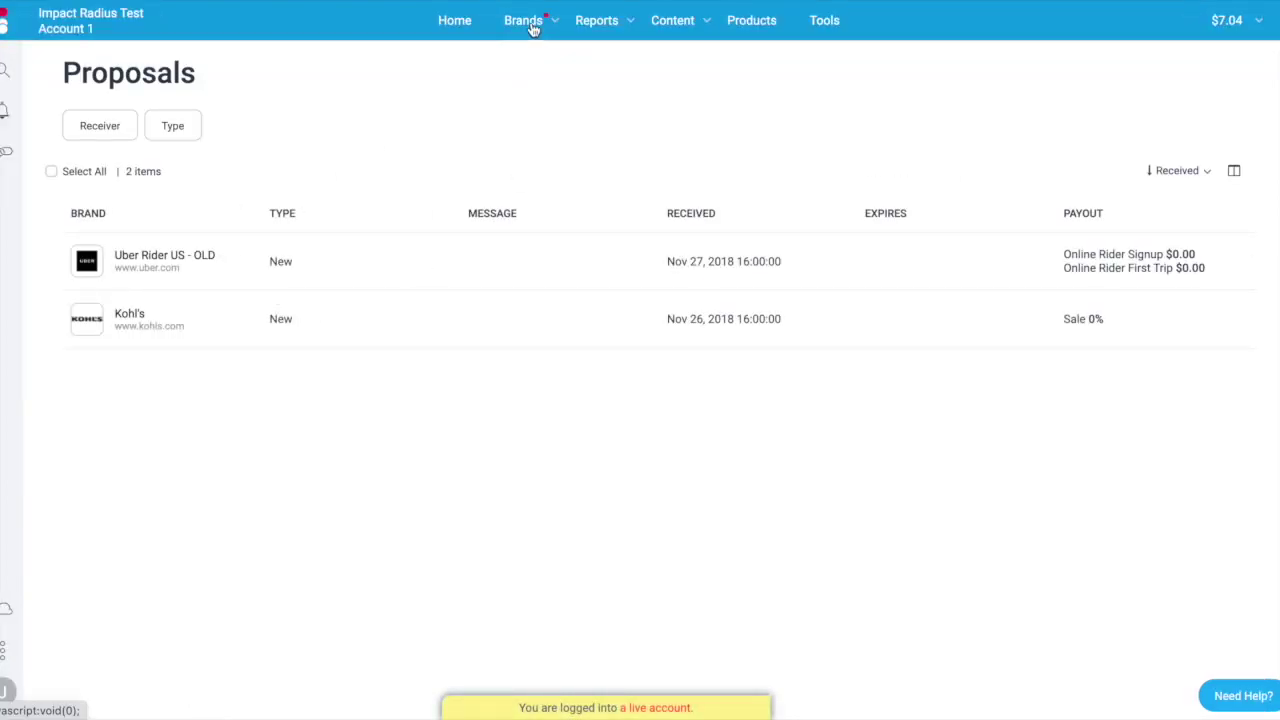
# - Open the brand invites, review the Man Crates terms, and check the response actions available for the pending proposal
pyautogui.moveTo(533, 28)
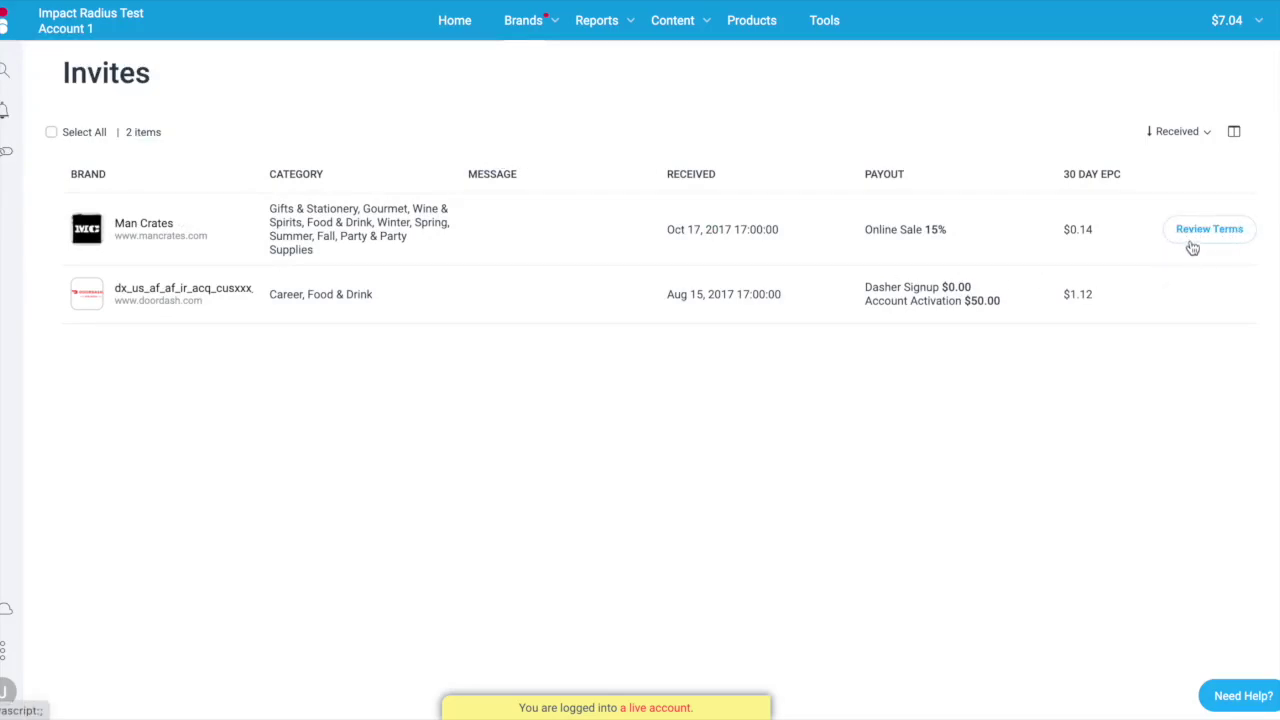
pyautogui.click(1192, 240)
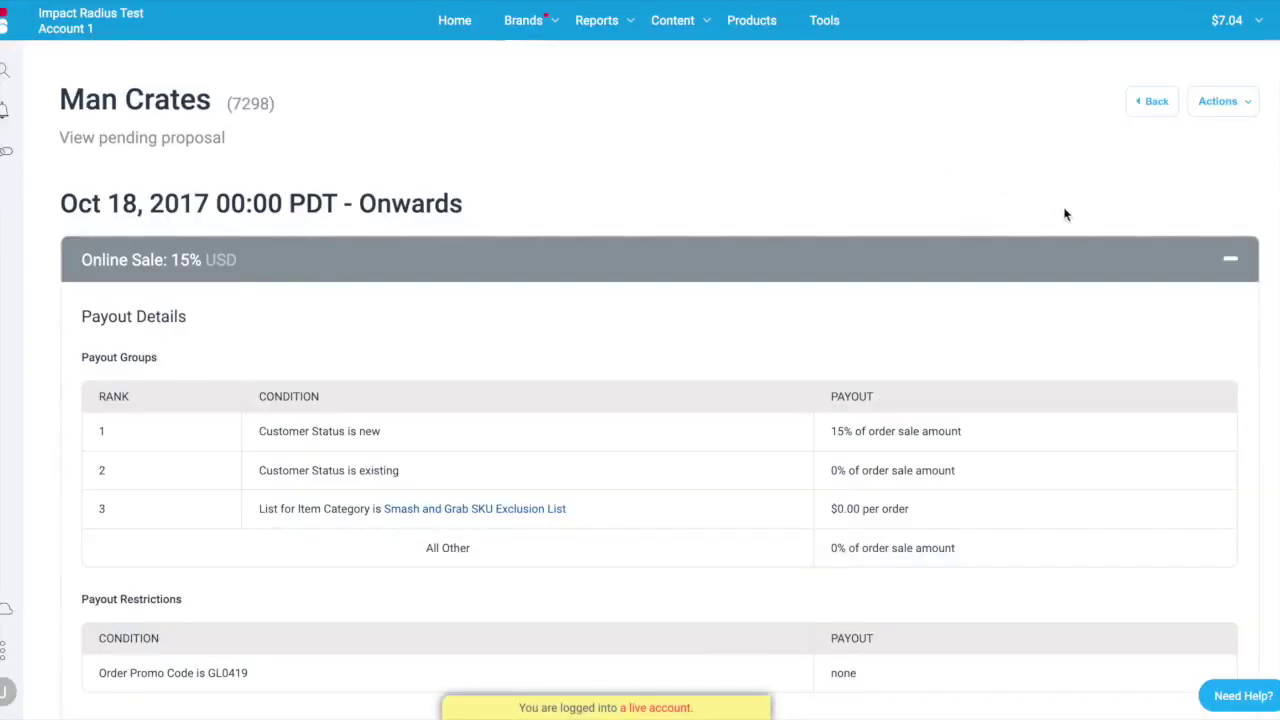
pyautogui.click(1247, 108)
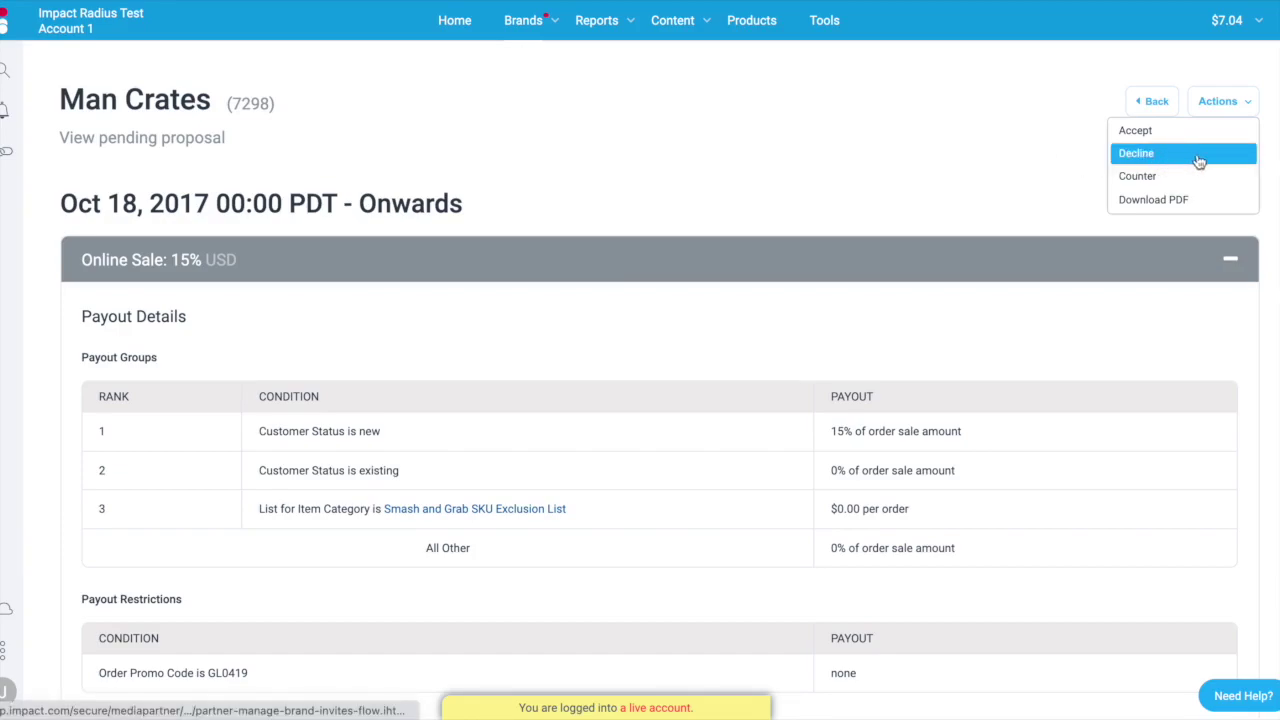
pyautogui.click(971, 160)
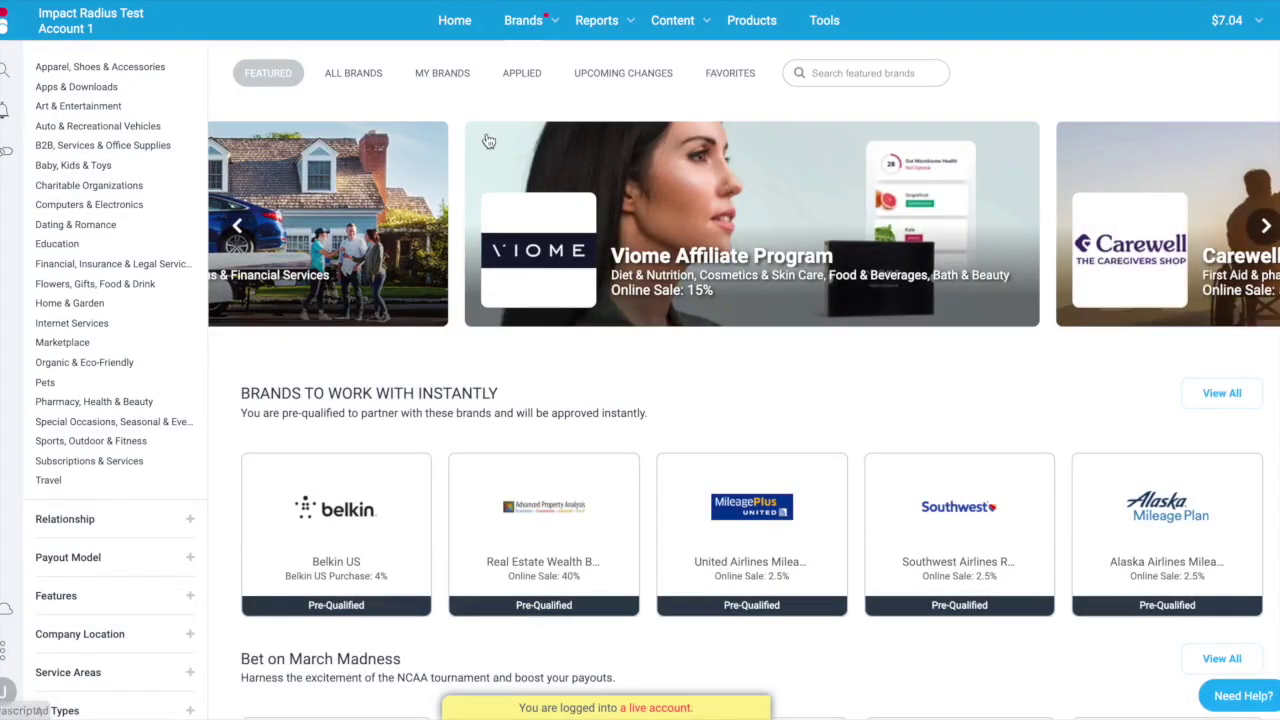
# - Browse the brands in the Dating & Romance category and return to the full category list
pyautogui.scroll(-3, 86, 247)
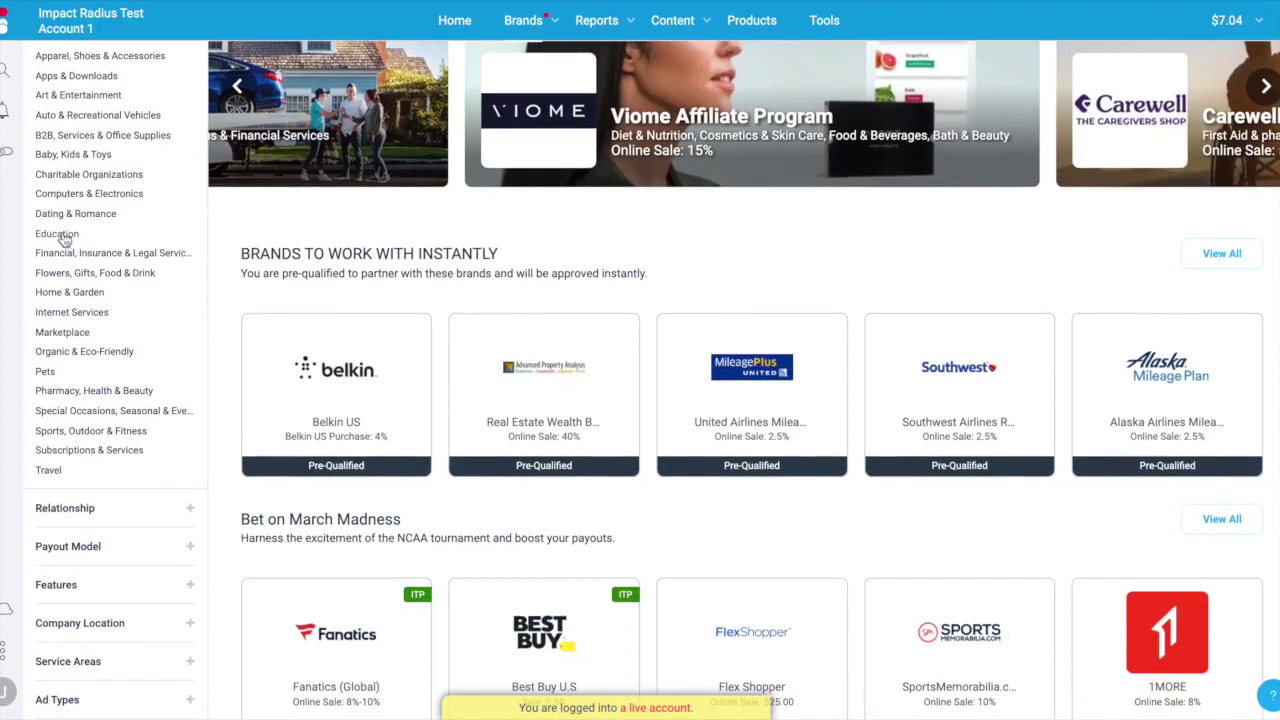
pyautogui.click(69, 217)
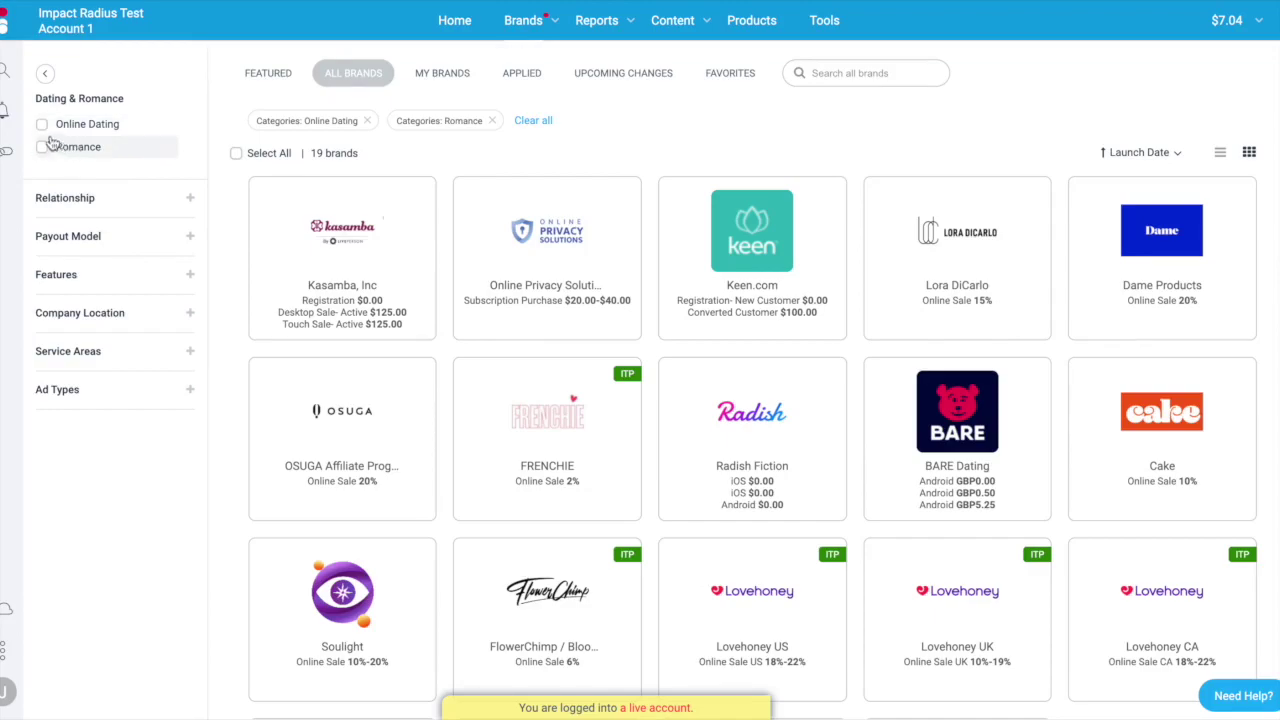
pyautogui.click(44, 73)
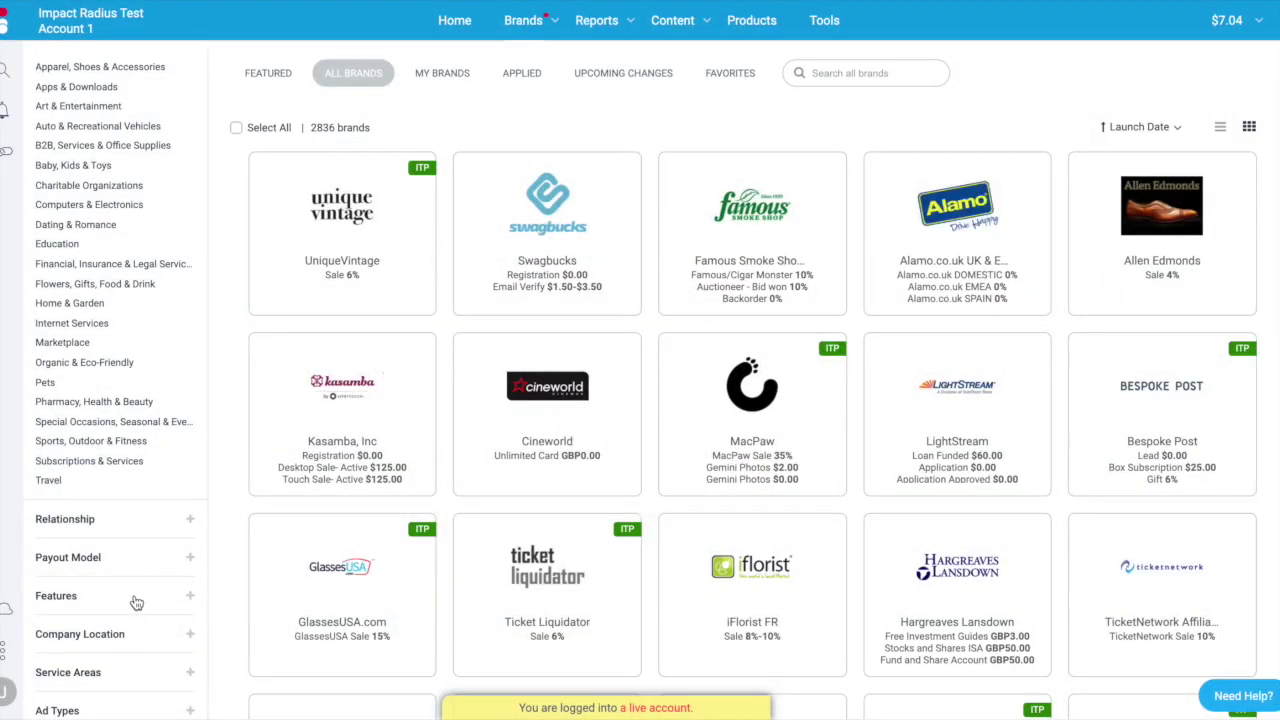
# - Expand the Features filter options, review the Pets Best Pet Insurance brand's payouts and supported features, and close its details
pyautogui.click(137, 603)
pyautogui.scroll(-3, 517, 406)
pyautogui.scroll(-4, 521, 413)
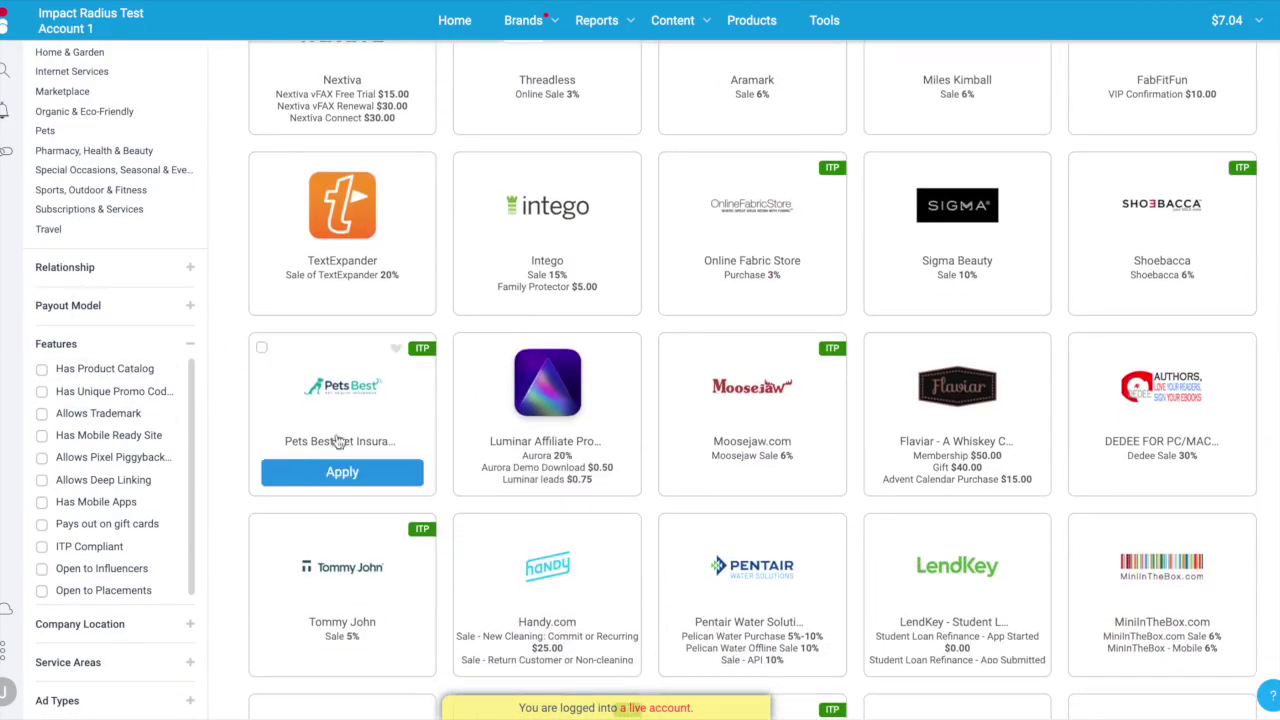
pyautogui.click(305, 425)
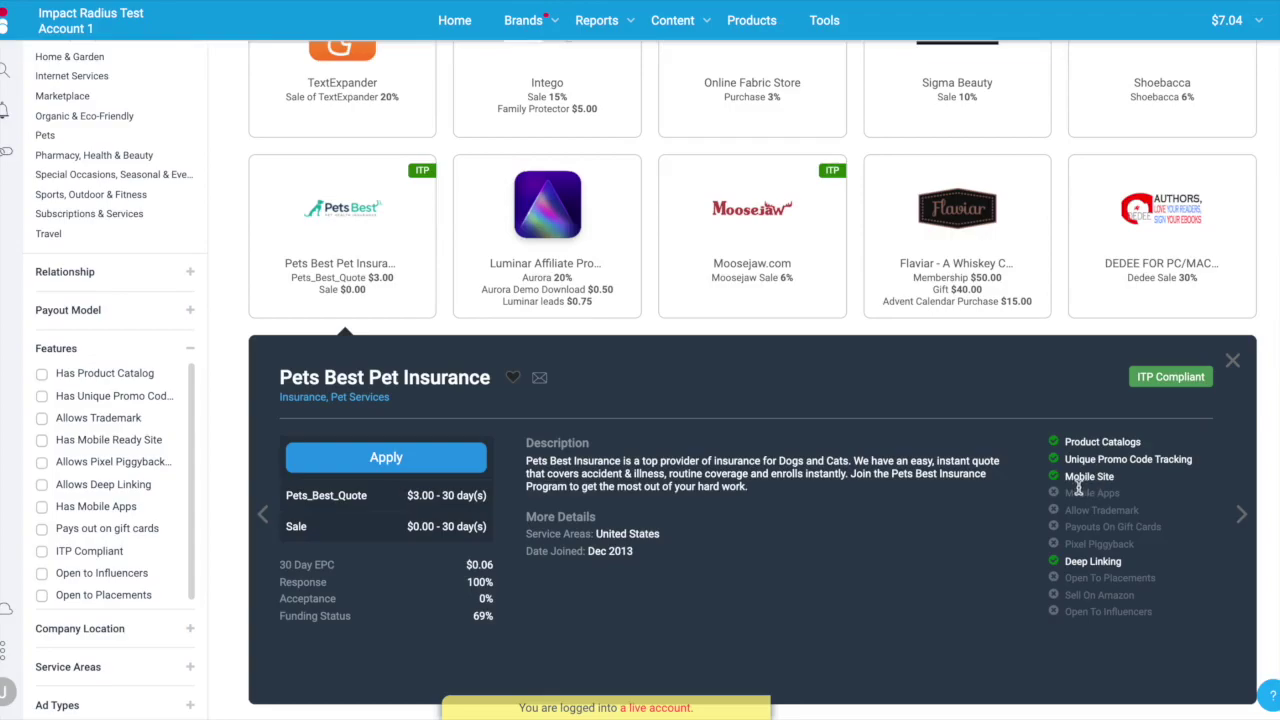
pyautogui.click(1232, 360)
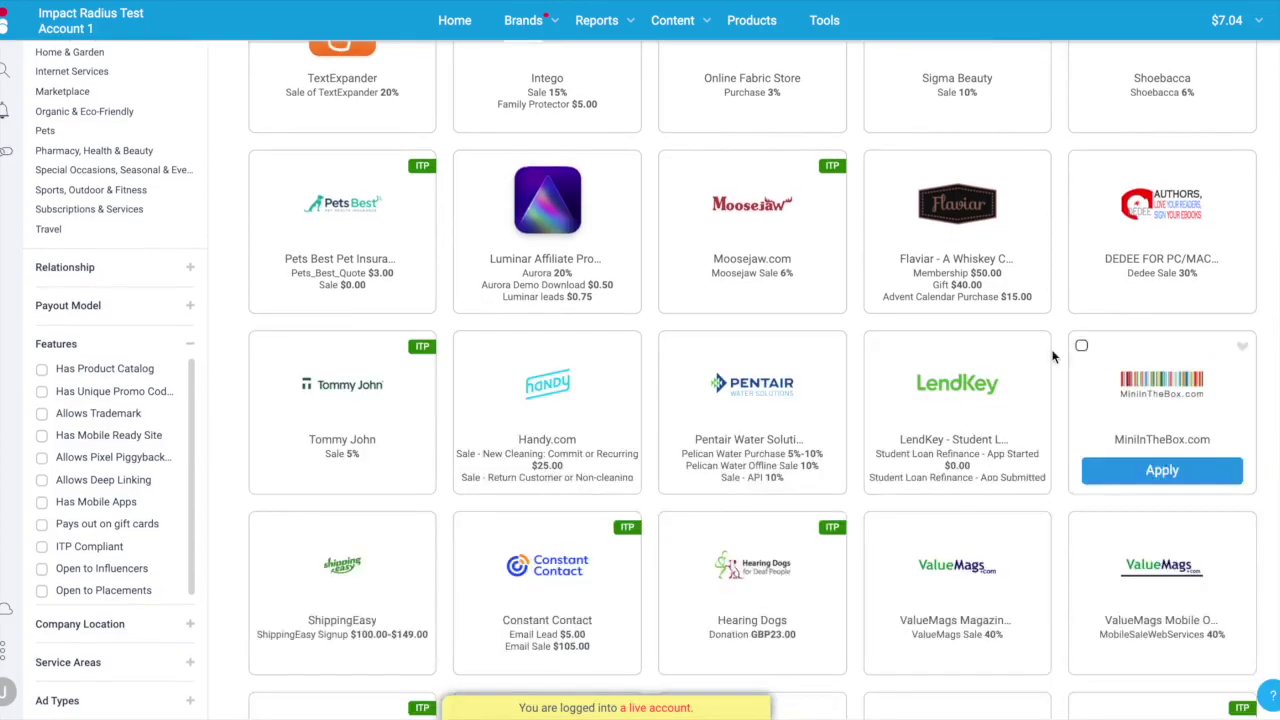
# - Try filtering the brand list by the Has Unique Promo Codes feature
pyautogui.click(68, 479)
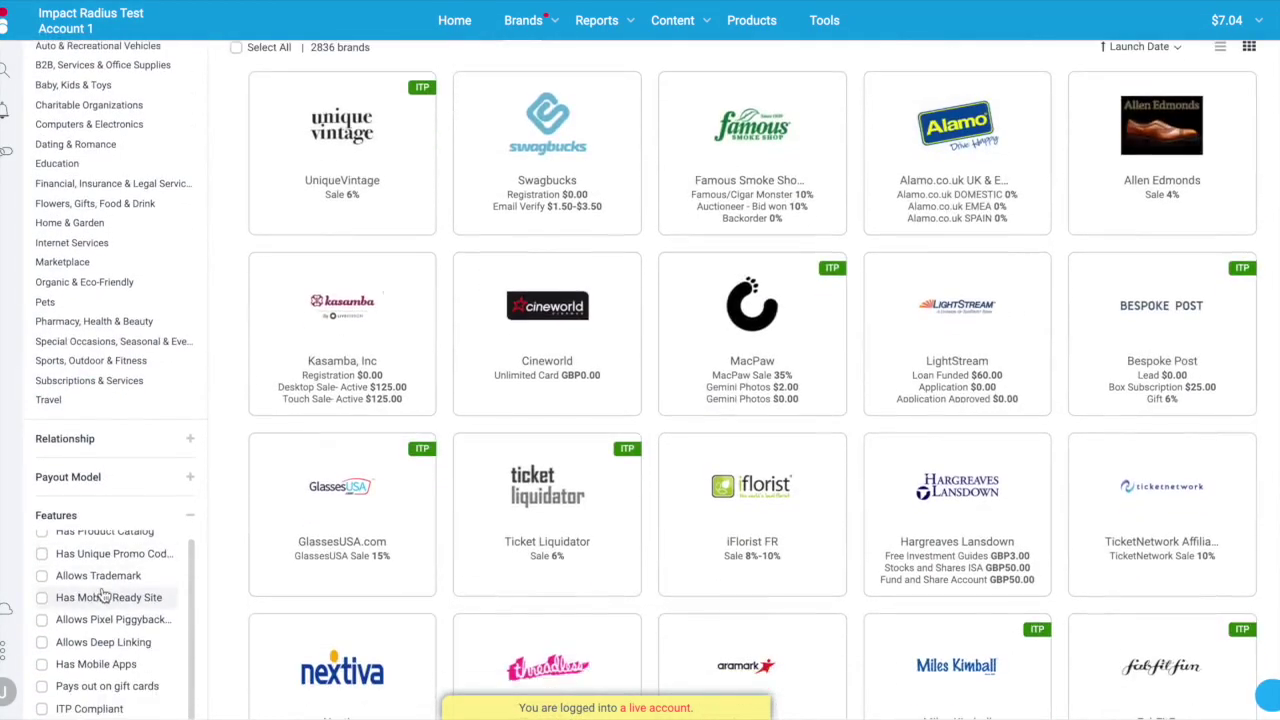
pyautogui.click(42, 555)
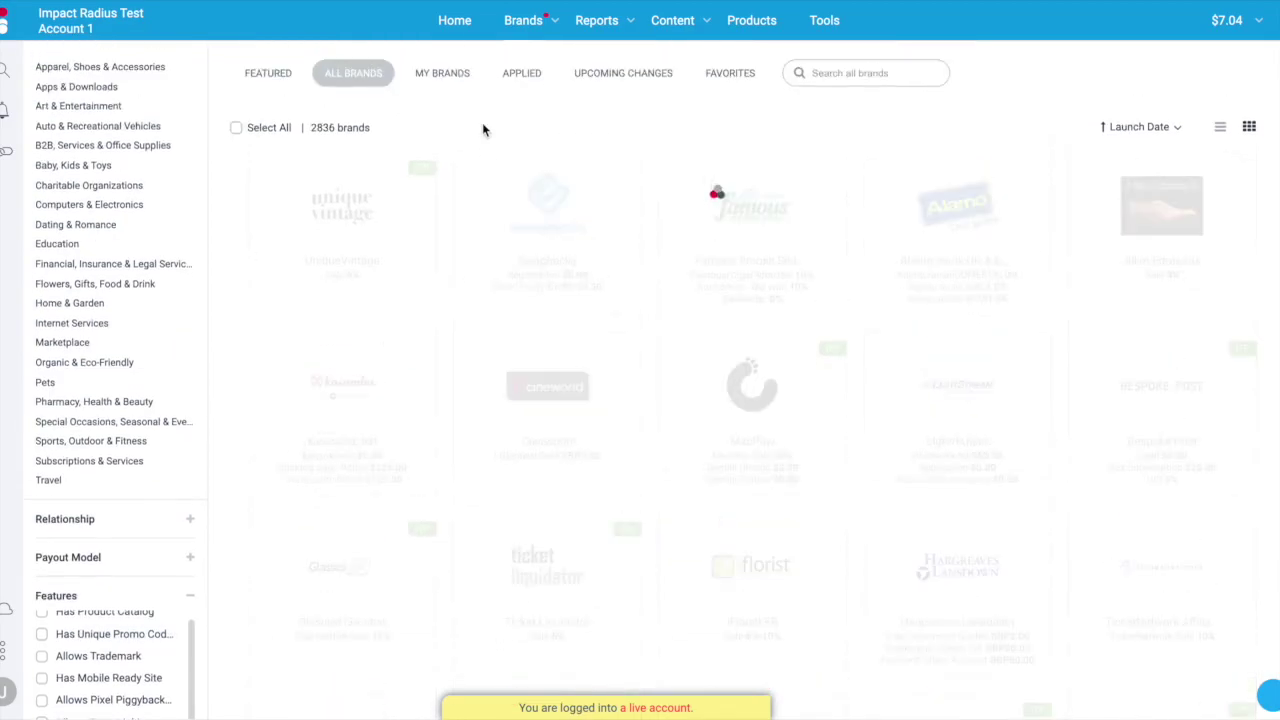
# - Open the UniqueVintage brand details, review its payout terms, description and supported features, and close them
pyautogui.click(387, 240)
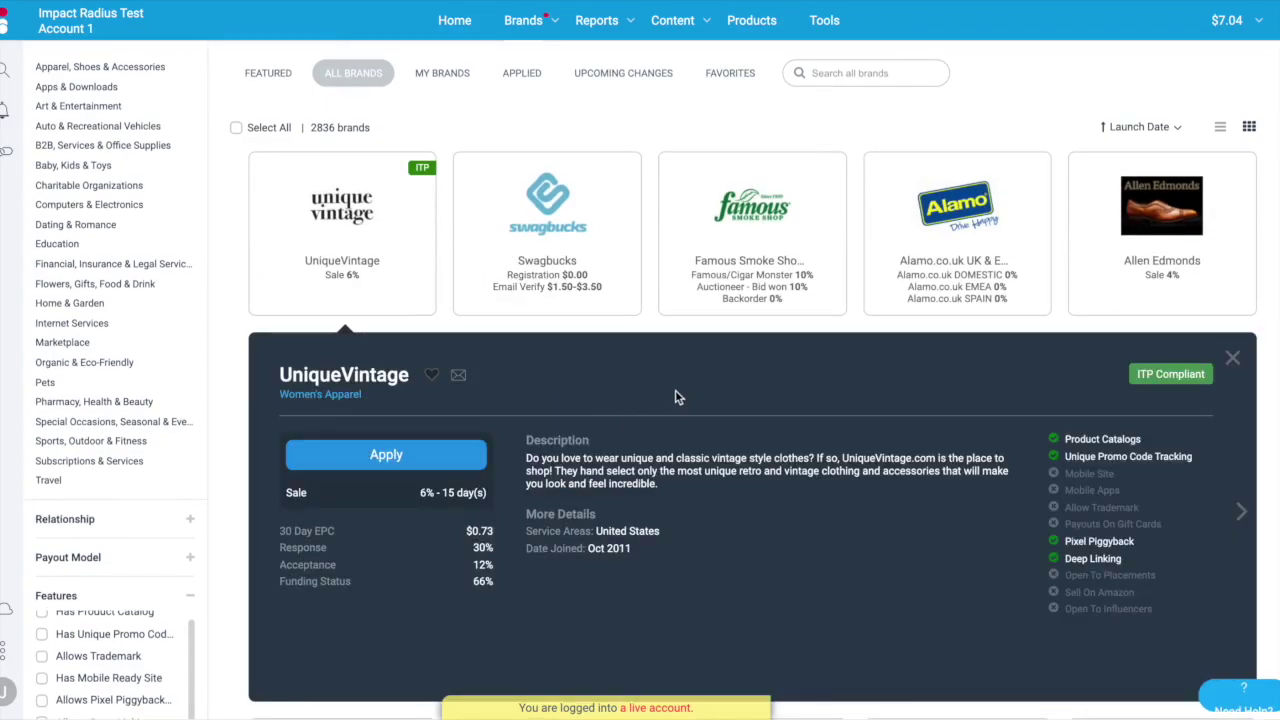
pyautogui.moveTo(457, 386)
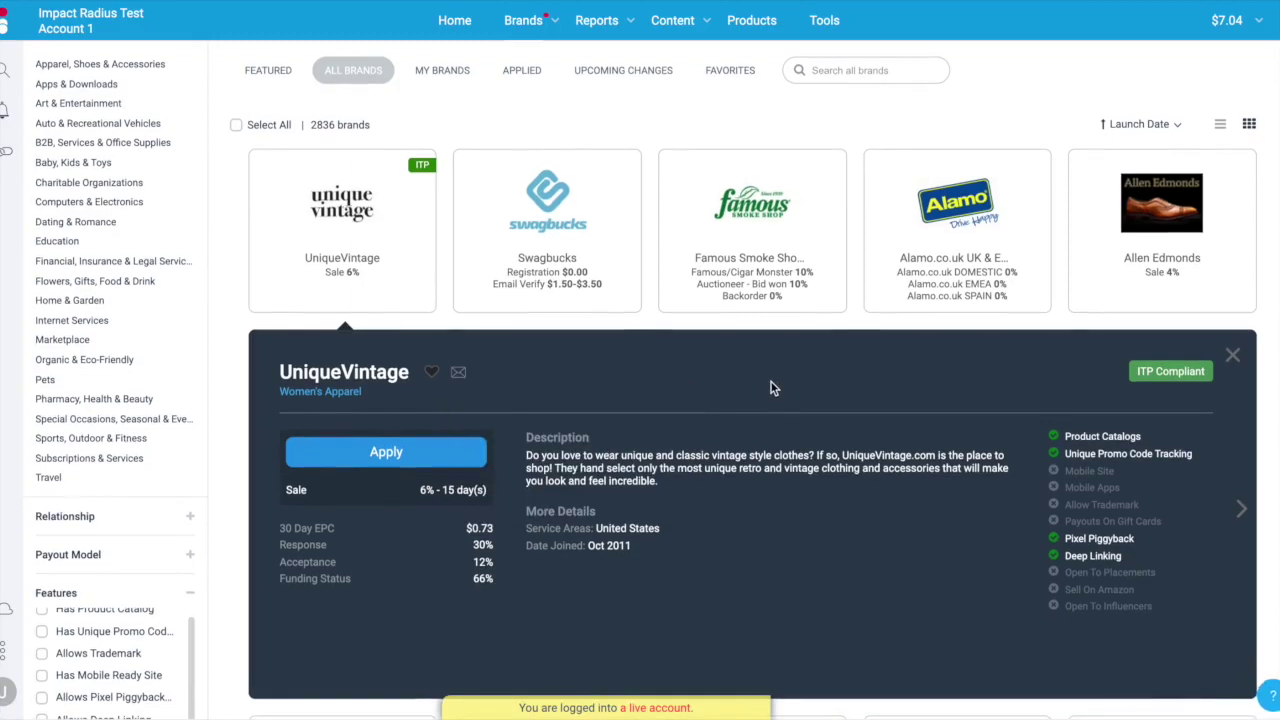
pyautogui.scroll(-1, 771, 382)
pyautogui.scroll(-1, 768, 385)
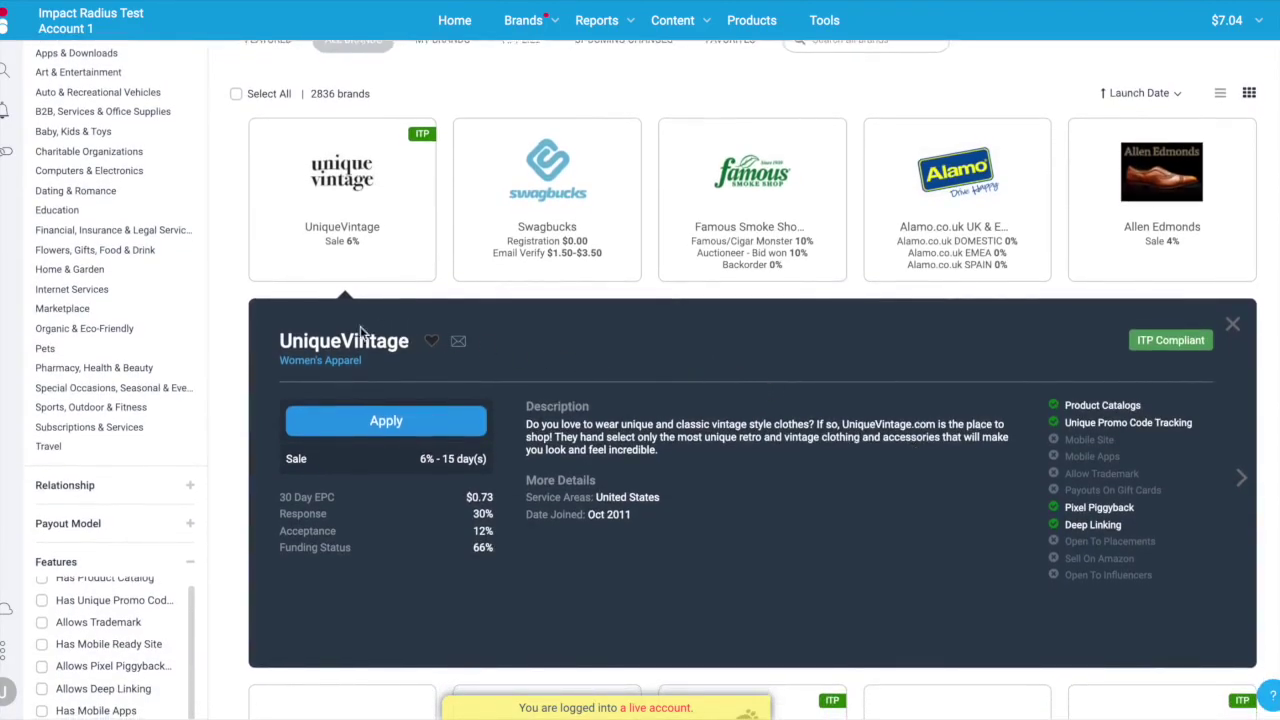
pyautogui.scroll(1, 240, 270)
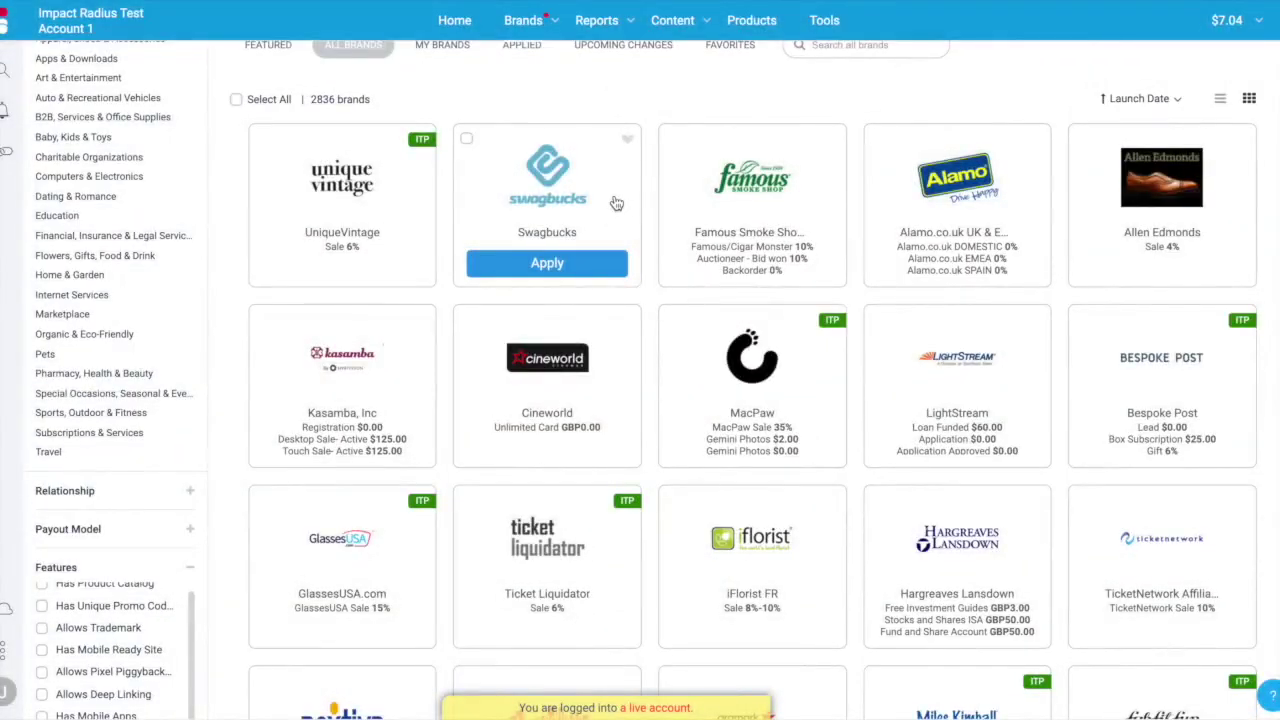
# - Open the Swagbucks brand details, view its contact's email form, and close the form without sending a message
pyautogui.click(617, 204)
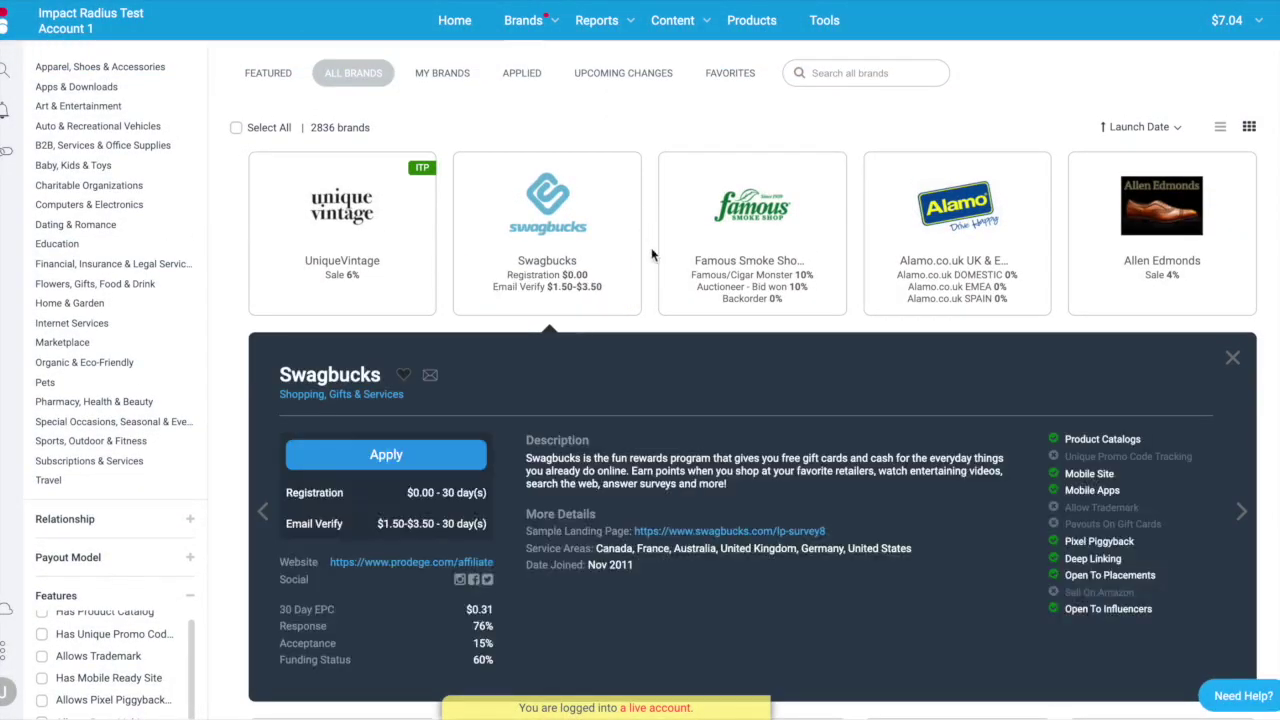
pyautogui.click(431, 377)
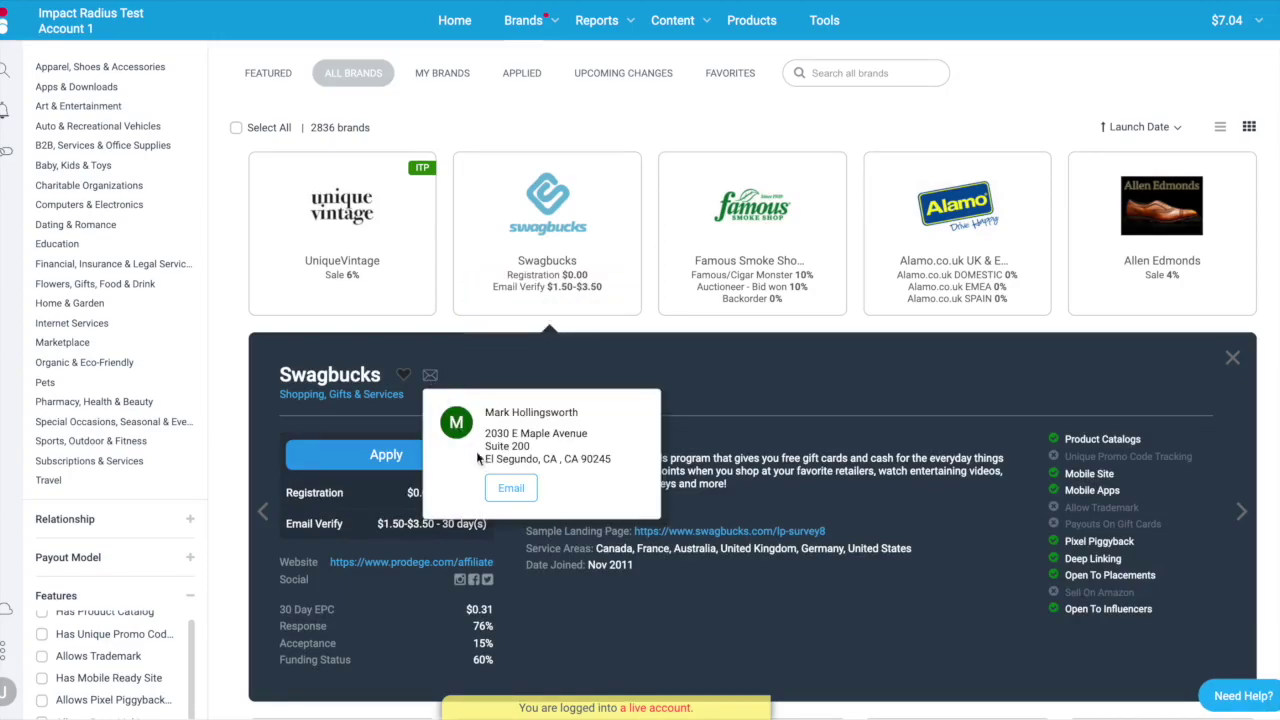
pyautogui.click(511, 489)
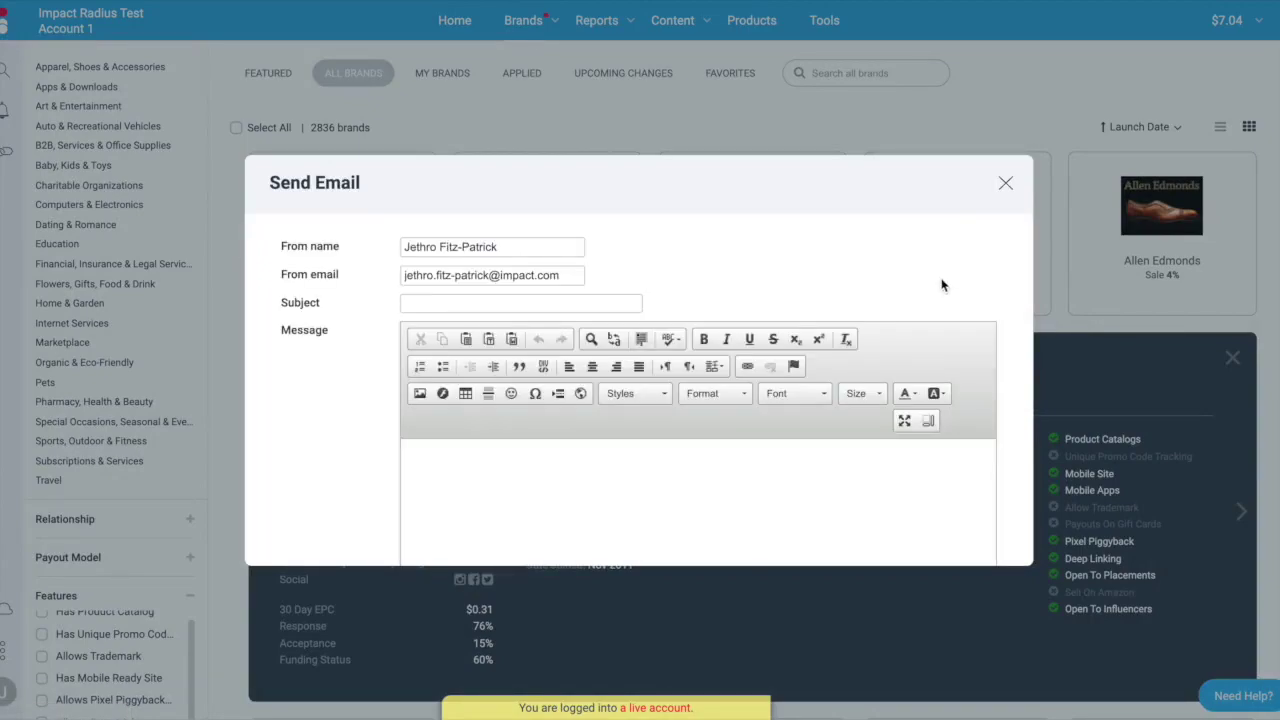
pyautogui.scroll(-3, 820, 366)
pyautogui.scroll(3, 820, 366)
pyautogui.click(1005, 184)
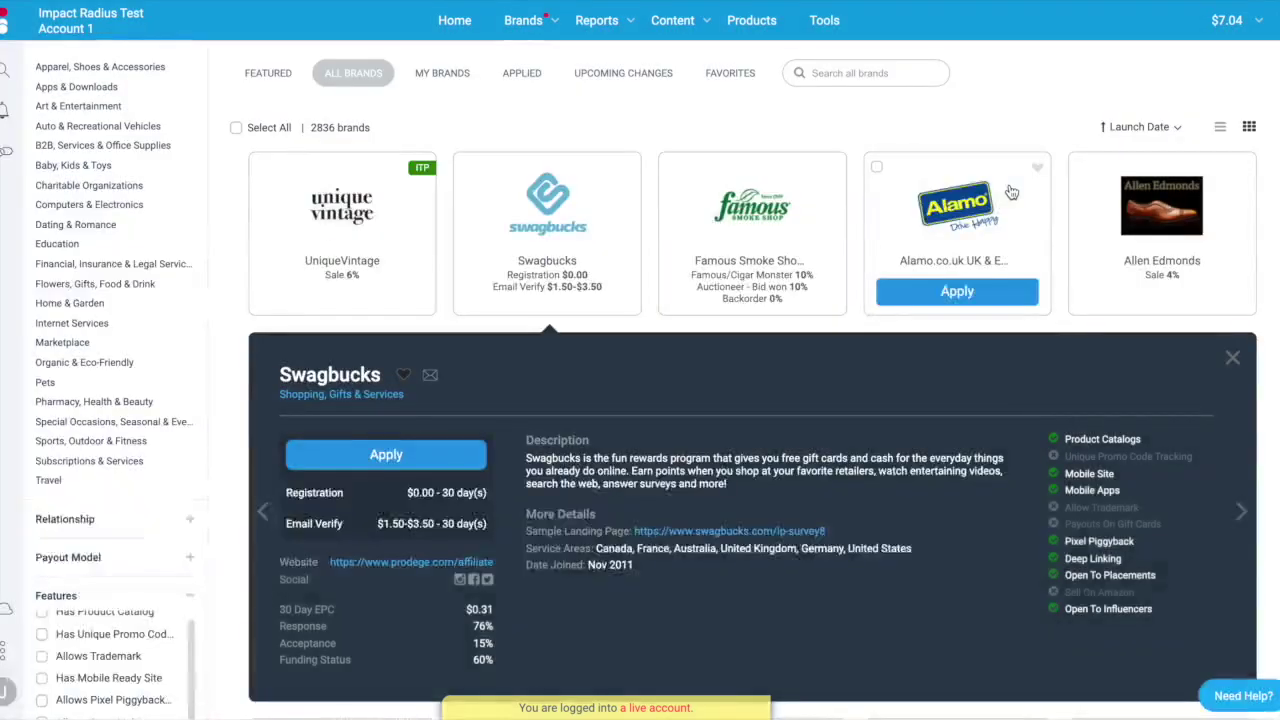
pyautogui.moveTo(432, 385)
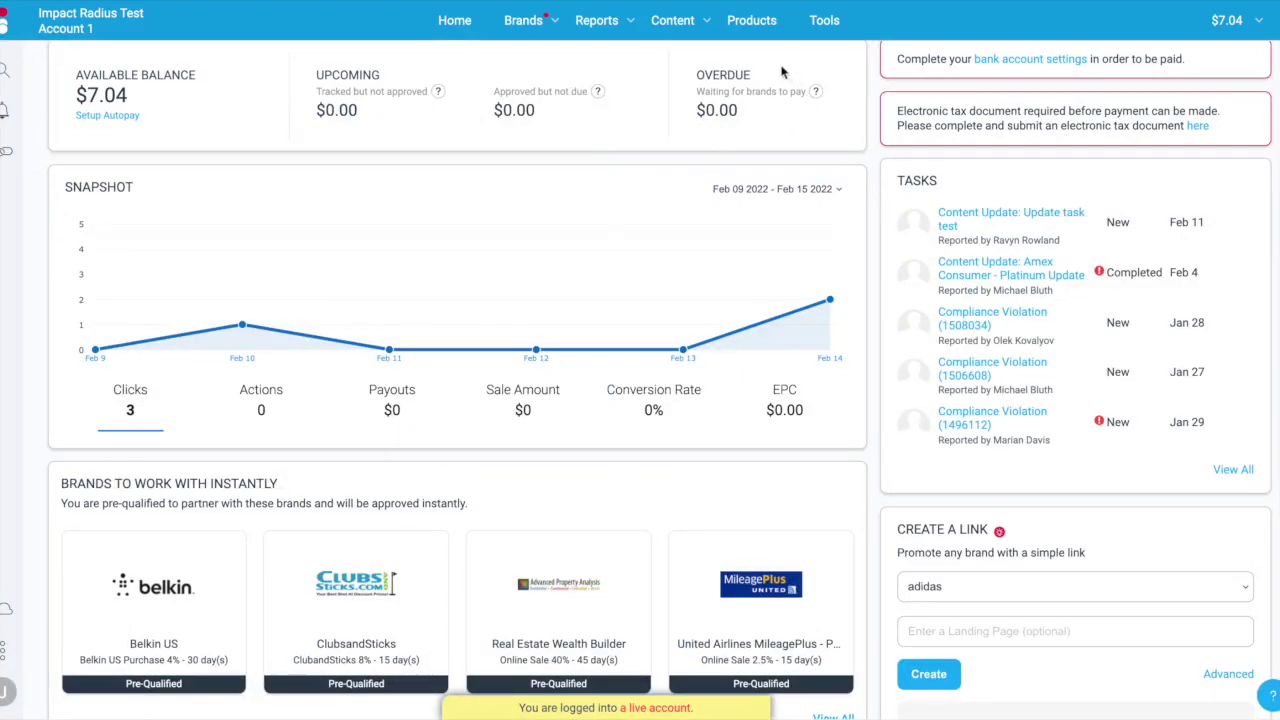
# - Look over the content options and open the list of promo codes
pyautogui.click(710, 28)
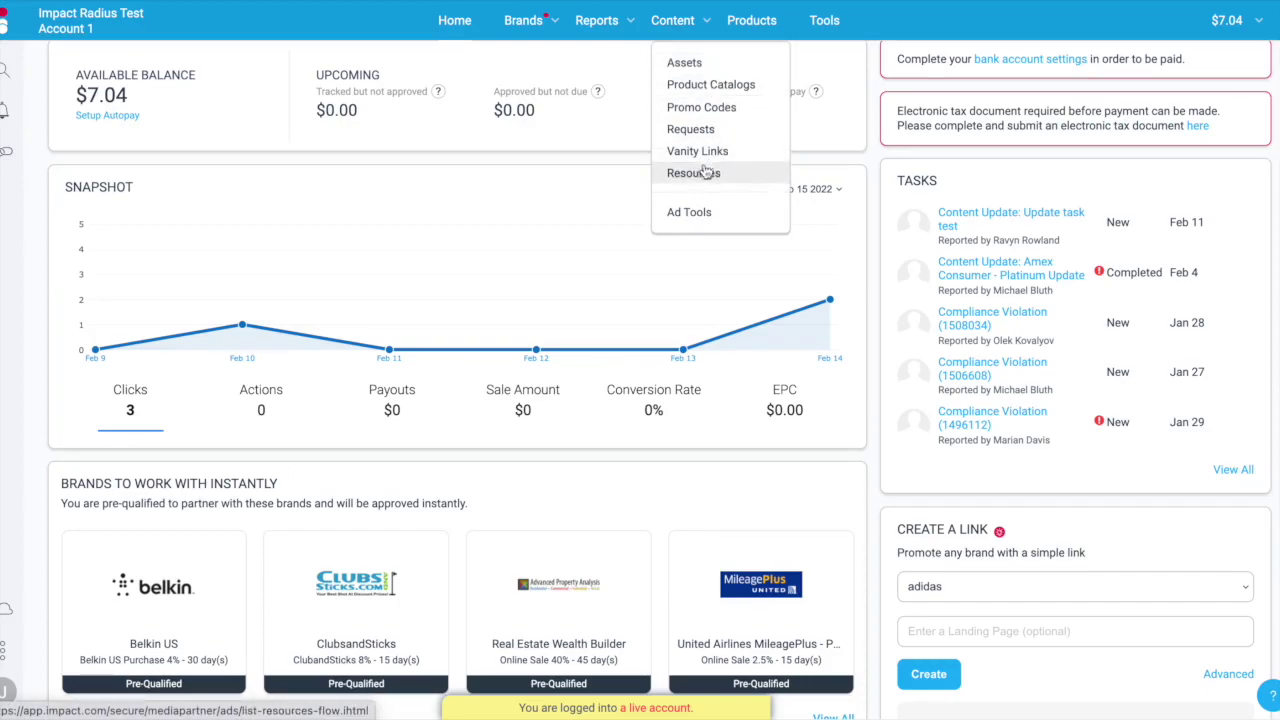
pyautogui.click(703, 24)
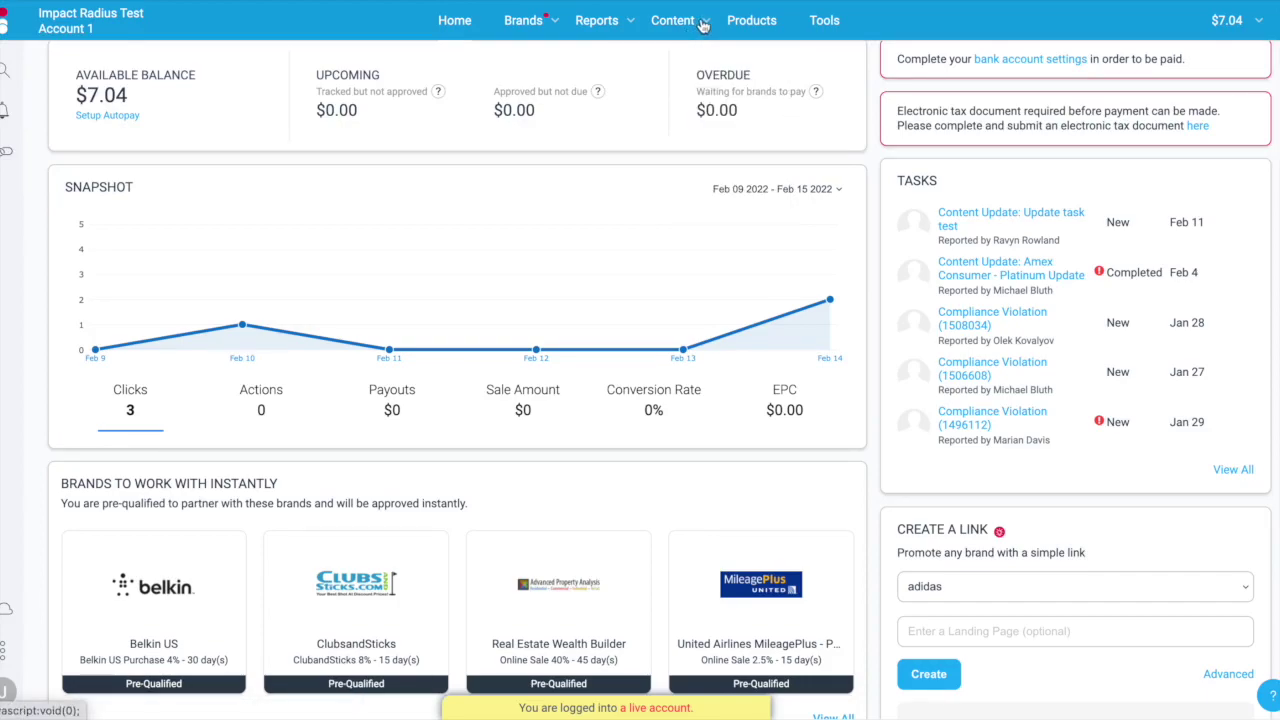
pyautogui.click(705, 26)
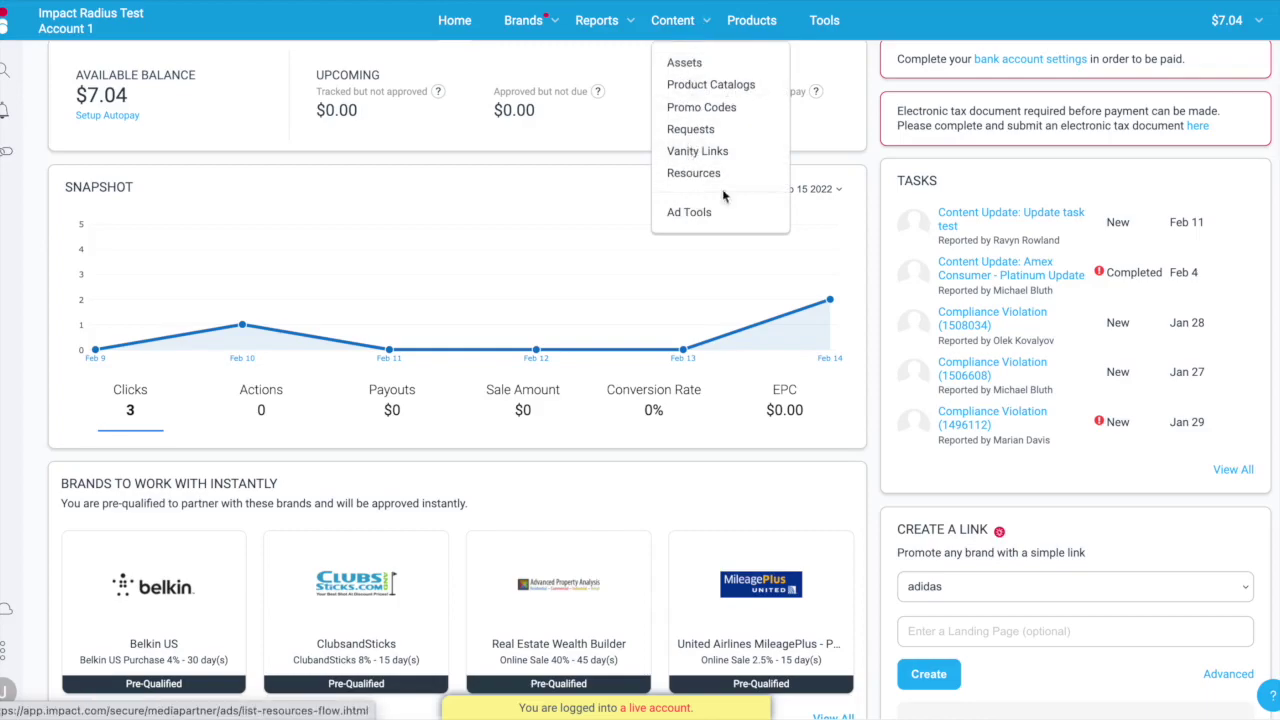
pyautogui.click(716, 113)
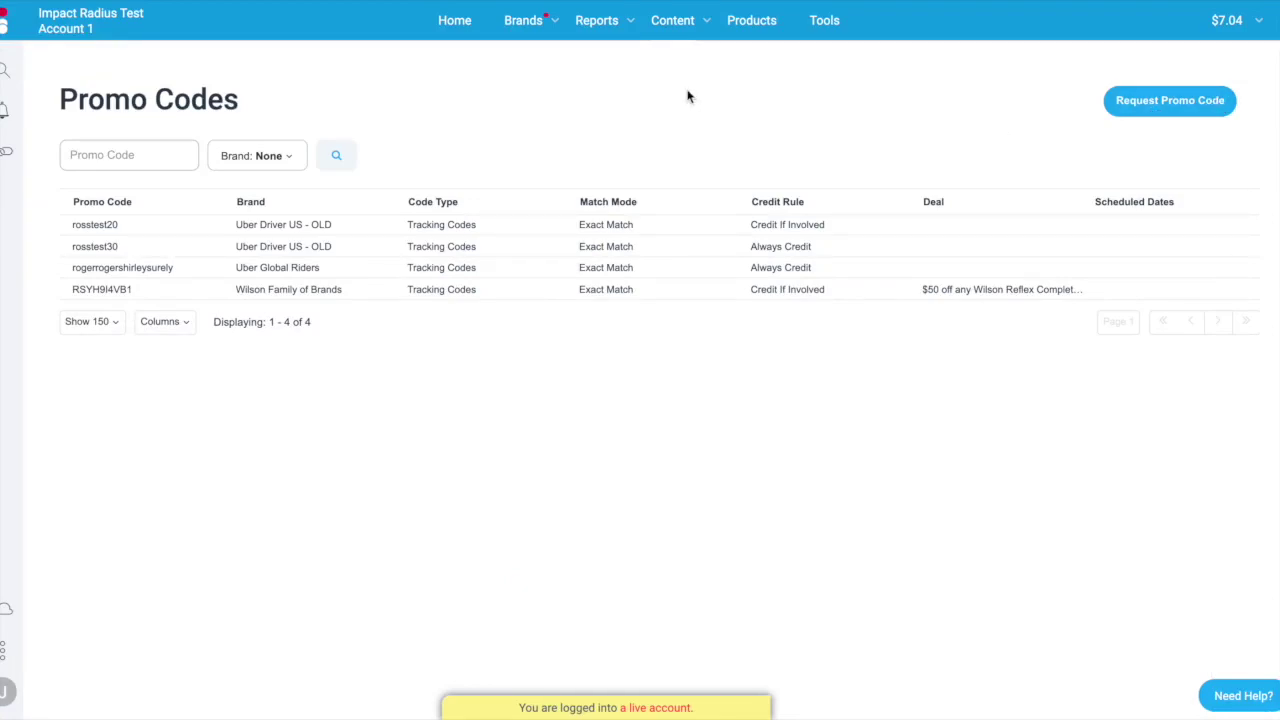
# - Open the content assets library and check which additional asset types can be browsed
pyautogui.moveTo(672, 28)
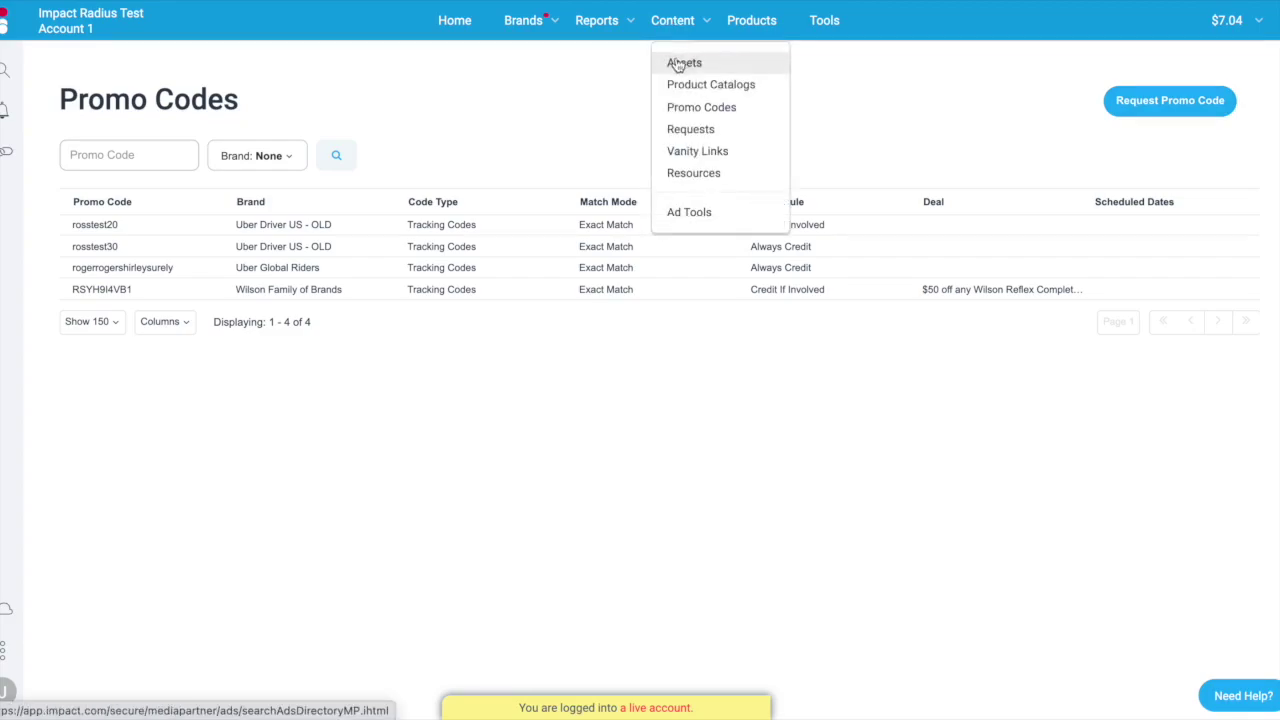
pyautogui.click(672, 64)
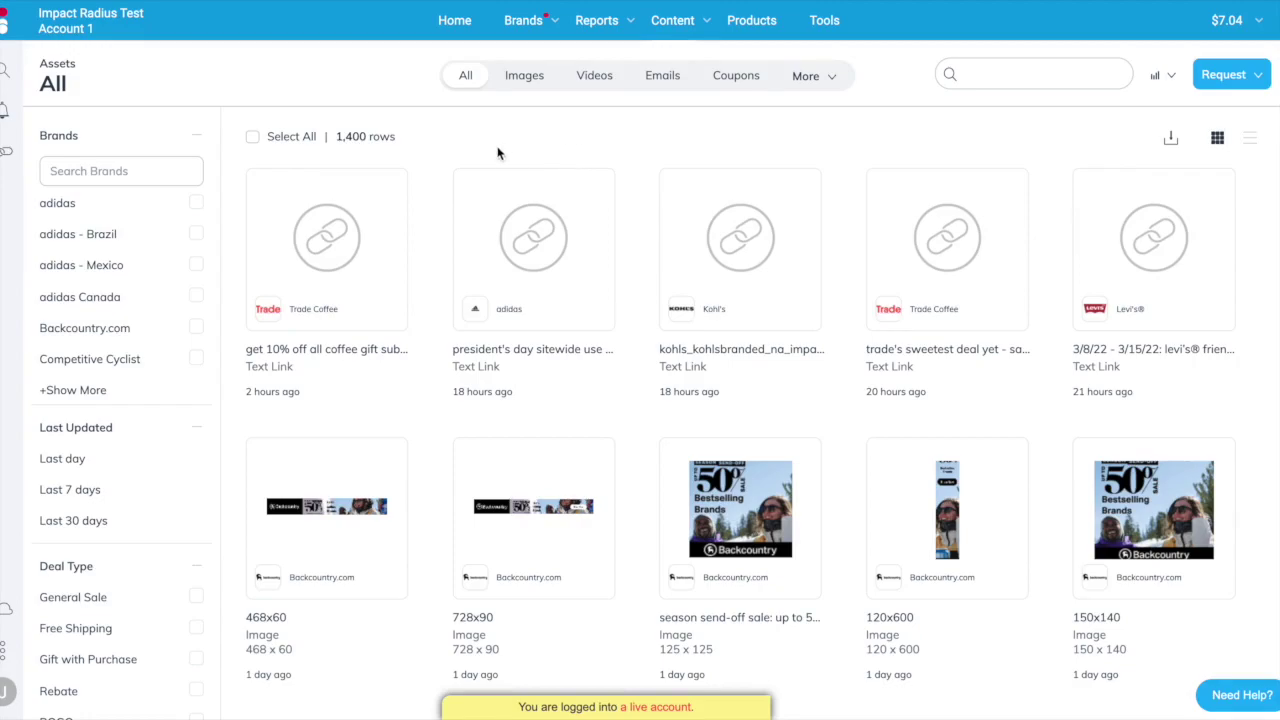
pyautogui.click(816, 80)
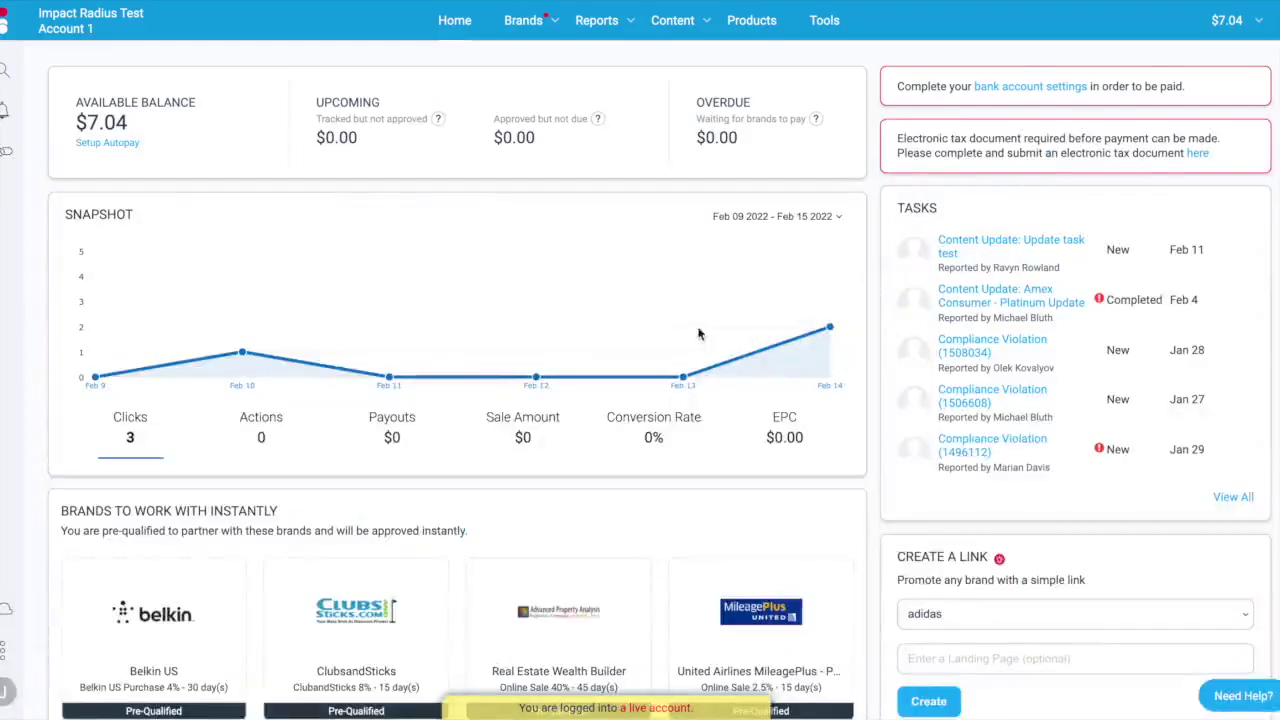
# - Open the product marketplace, filter it to discounts of 50% or more, and choose the Sporting Goods category
pyautogui.click(749, 24)
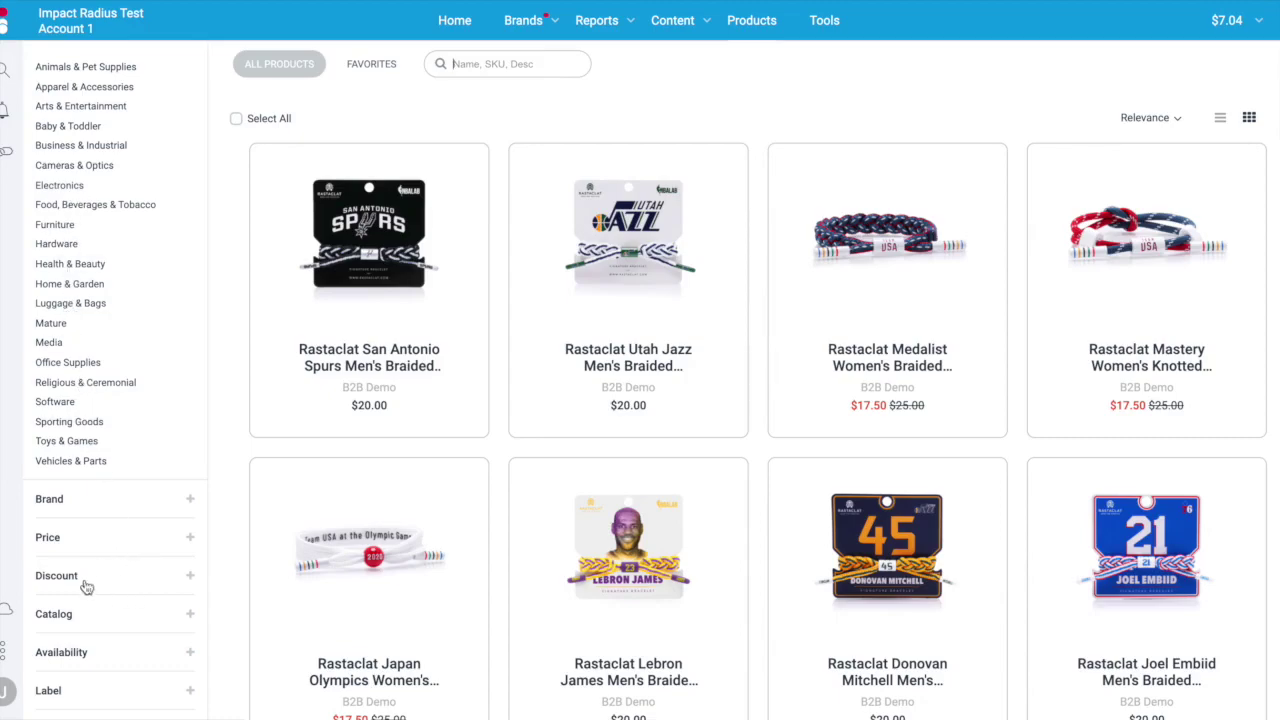
pyautogui.click(114, 580)
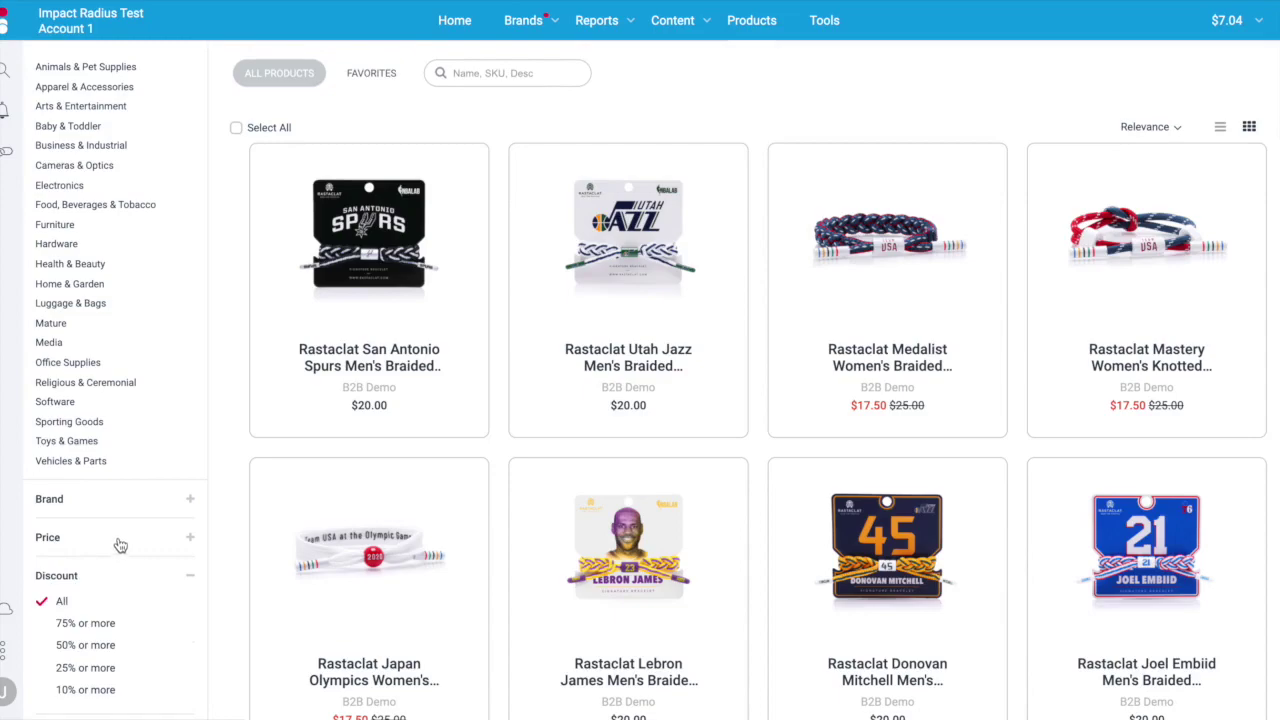
pyautogui.click(84, 646)
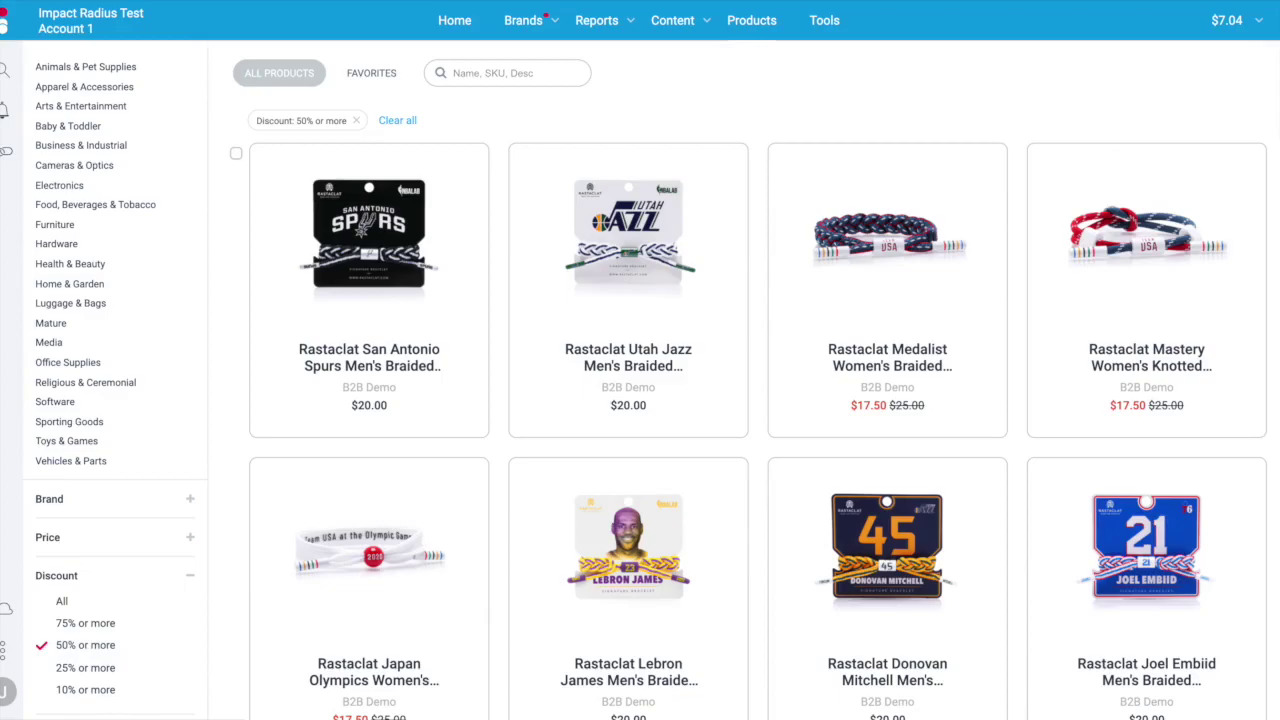
pyautogui.click(78, 423)
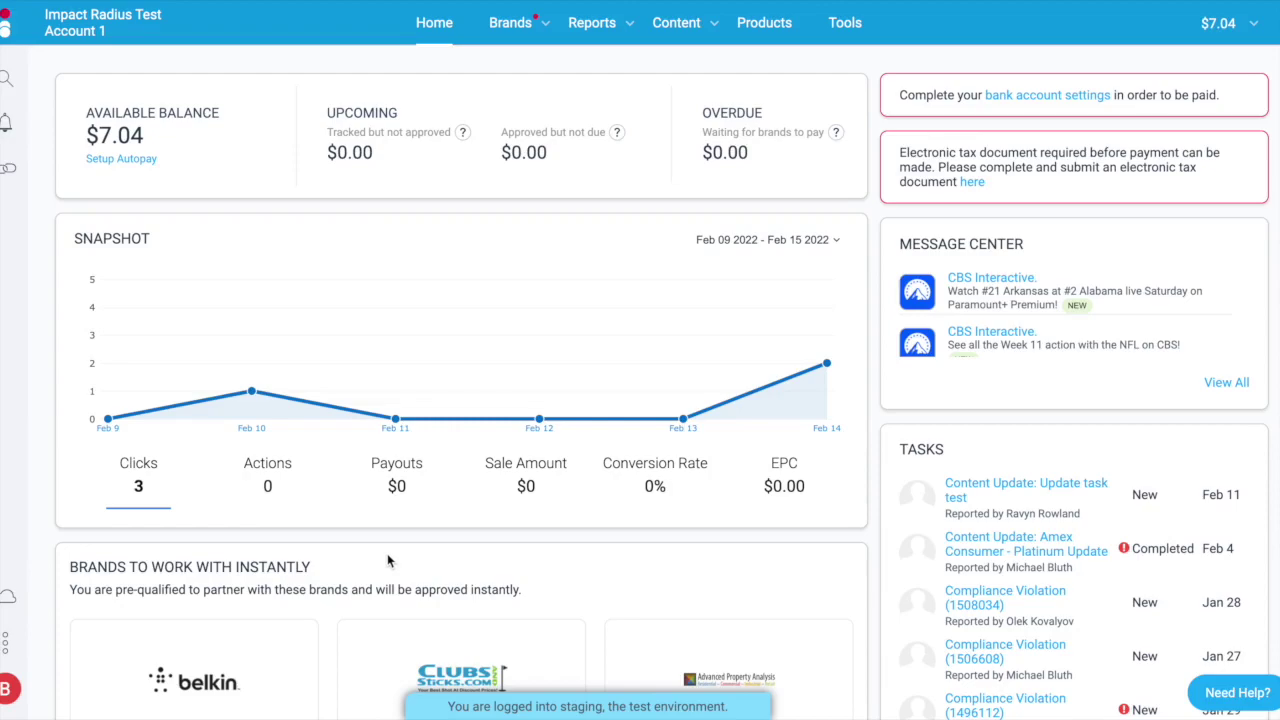
# - Open the full list of reports and look through the Dashboard, Performance, Listing and Contract reports
pyautogui.scroll(-1, 391, 476)
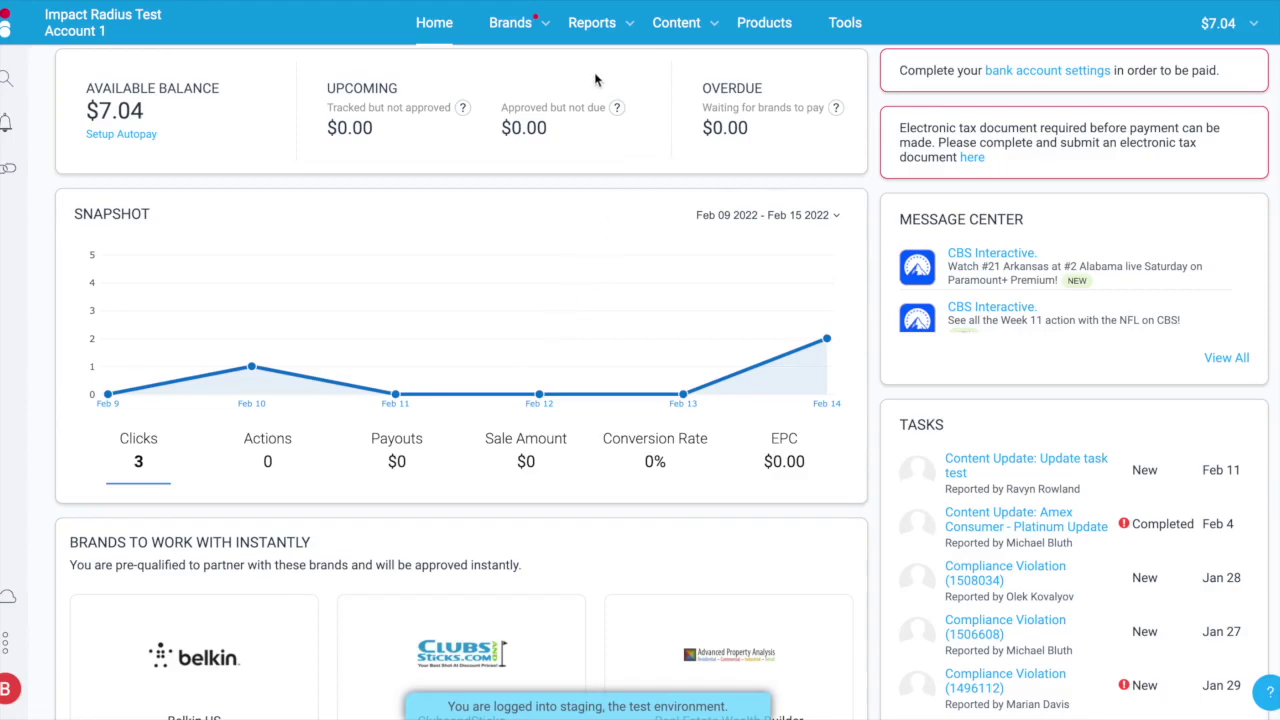
pyautogui.click(632, 34)
pyautogui.moveTo(628, 28)
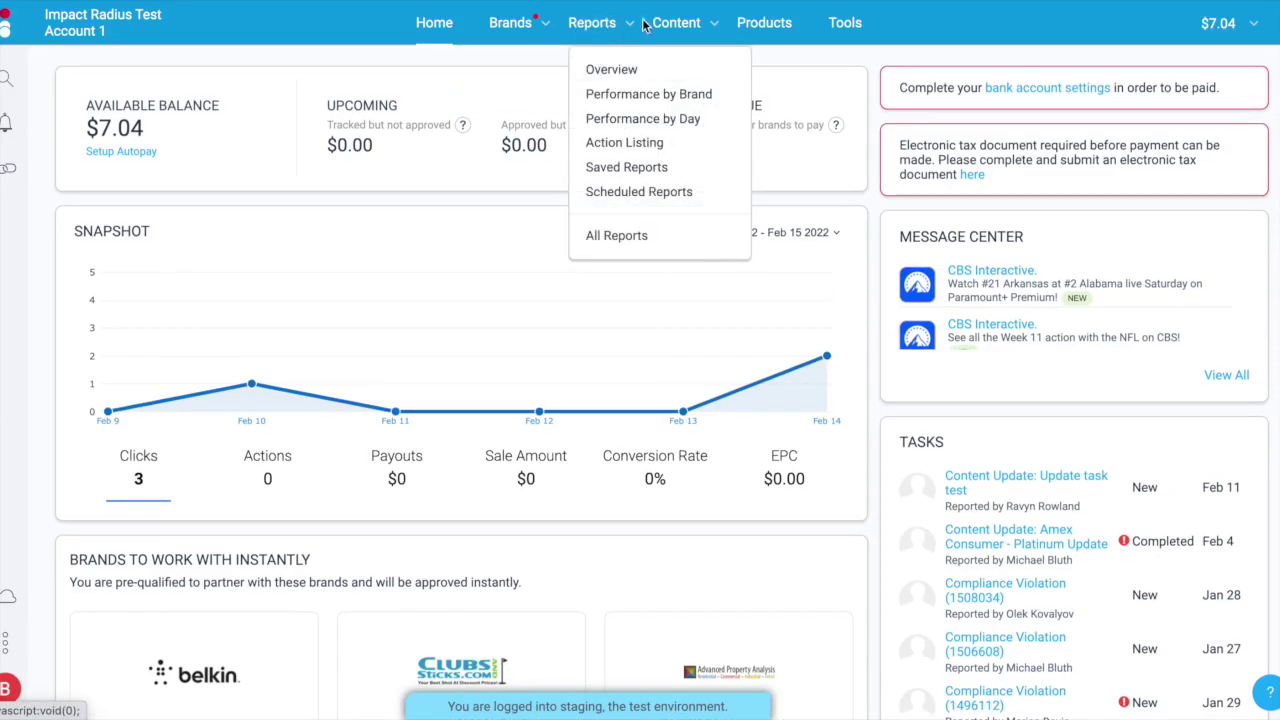
pyautogui.click(617, 236)
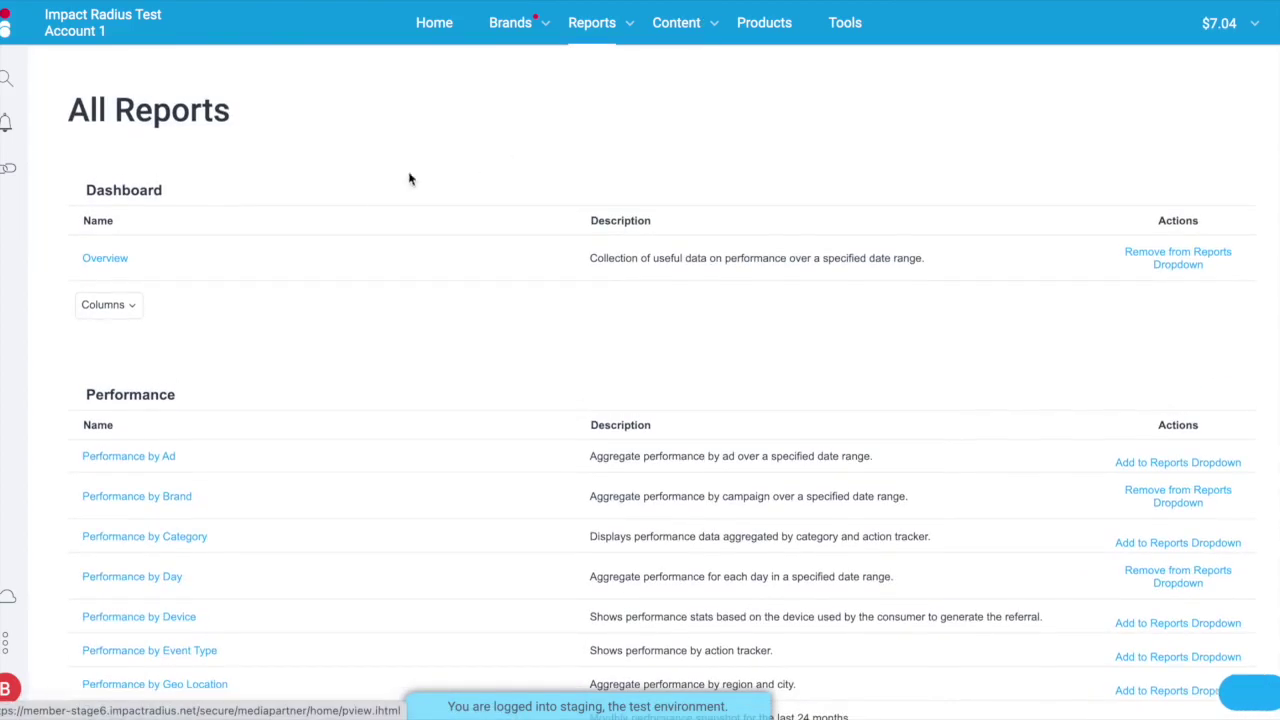
pyautogui.scroll(-1, 369, 214)
pyautogui.scroll(-3, 369, 214)
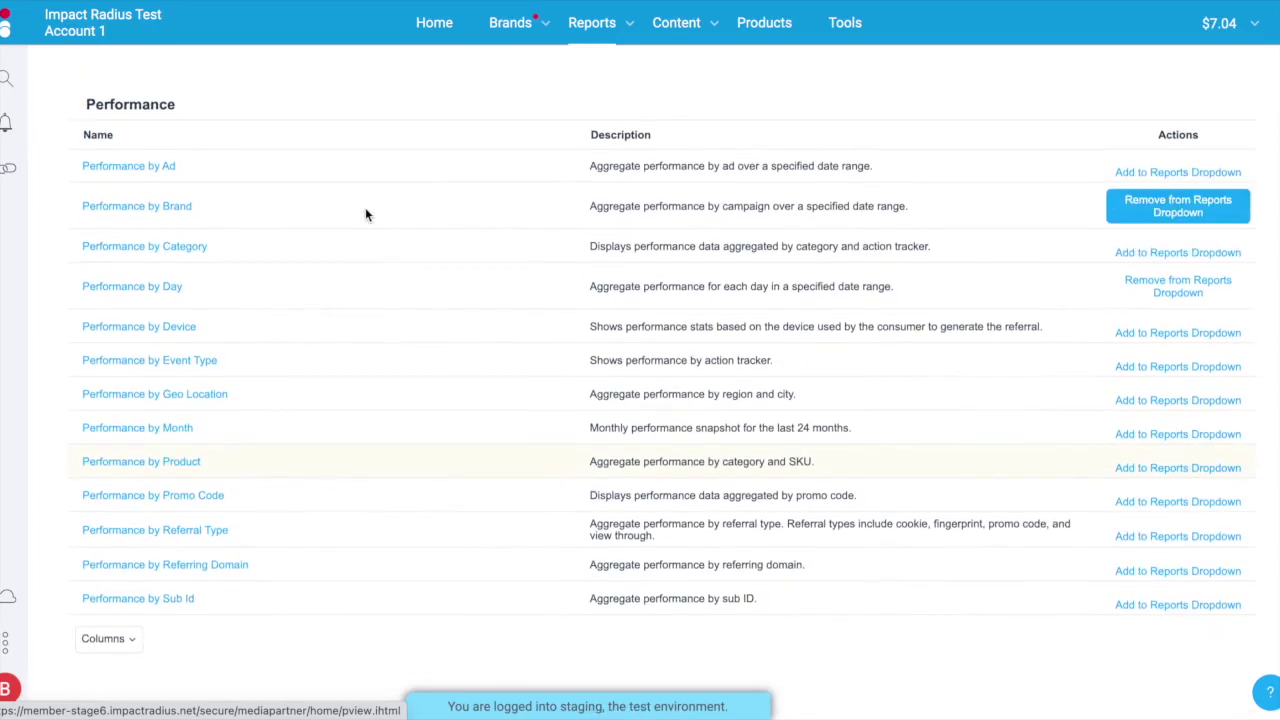
pyautogui.scroll(-5, 366, 214)
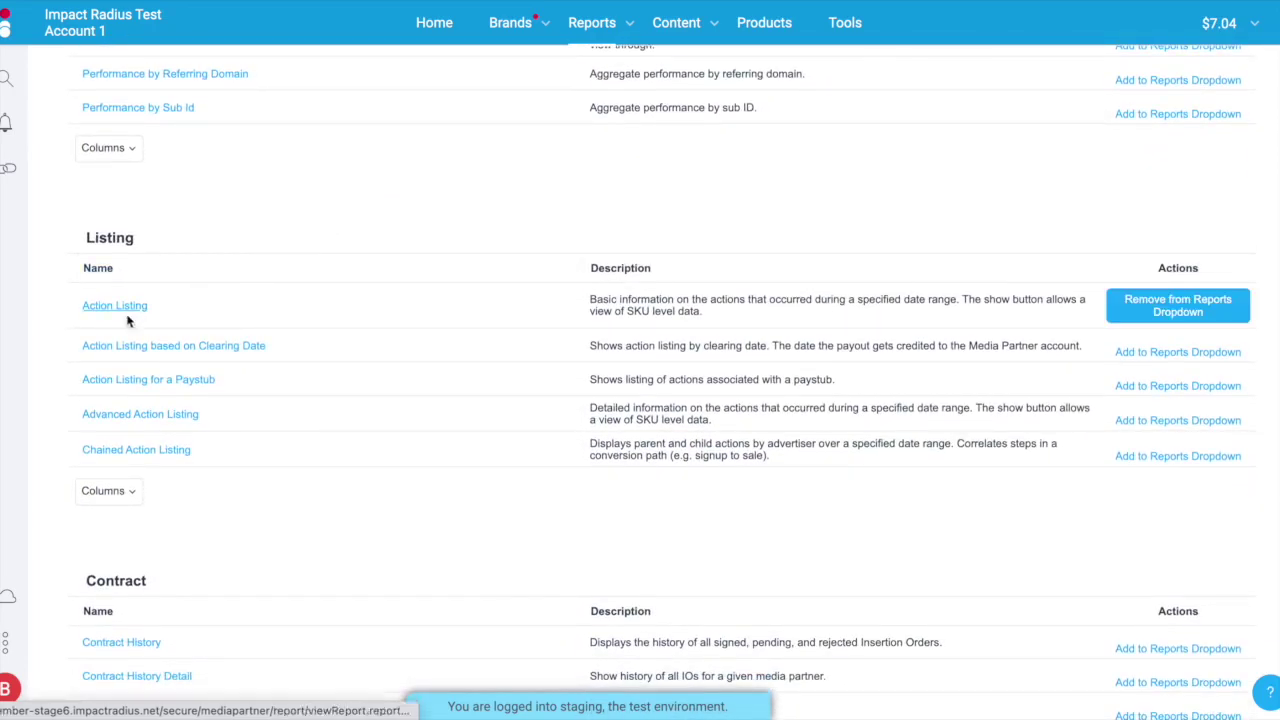
pyautogui.scroll(2, 272, 237)
pyautogui.scroll(3, 272, 237)
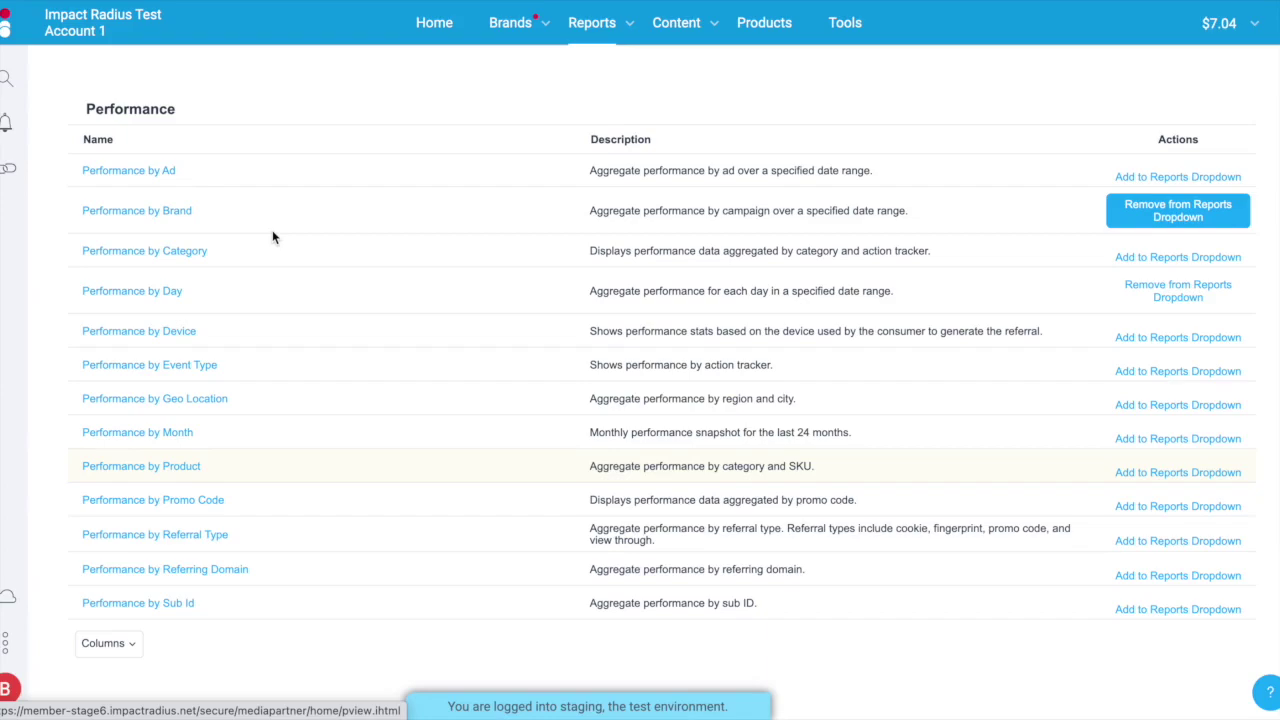
pyautogui.scroll(3, 273, 236)
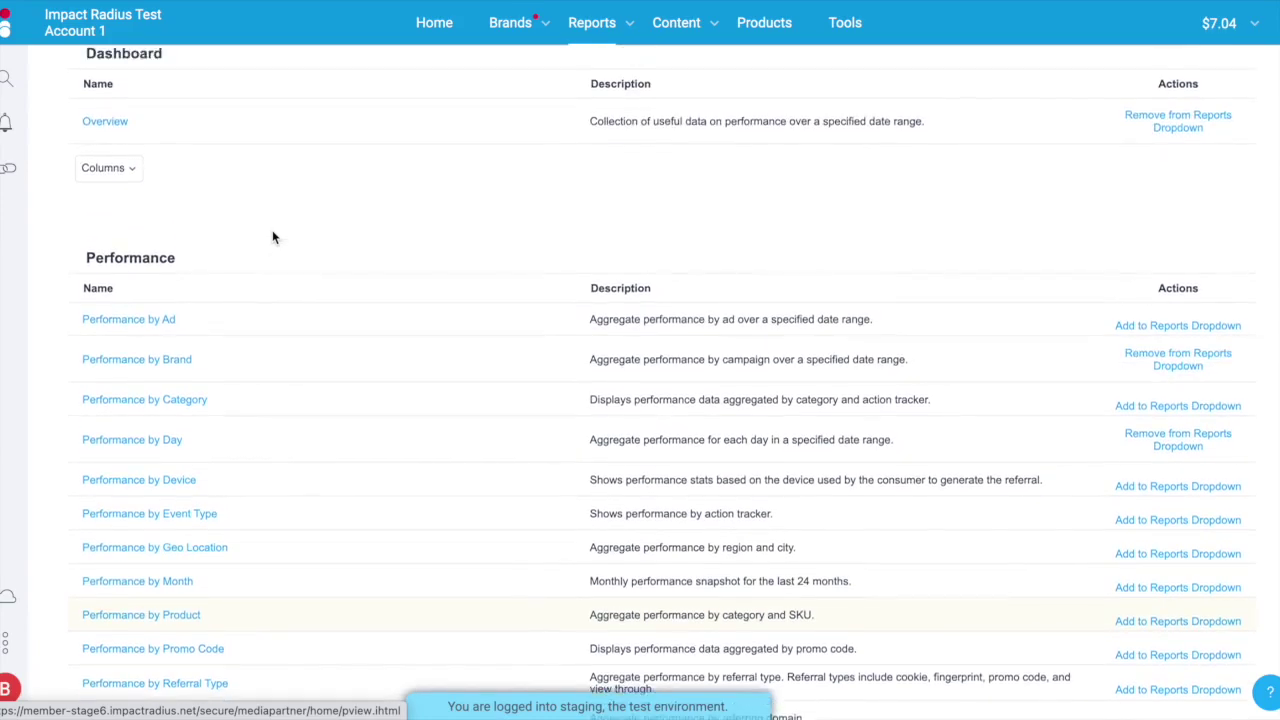
# - Look over the Performance reports, and filter the Action Listing report to the adidas program
pyautogui.scroll(1, 273, 237)
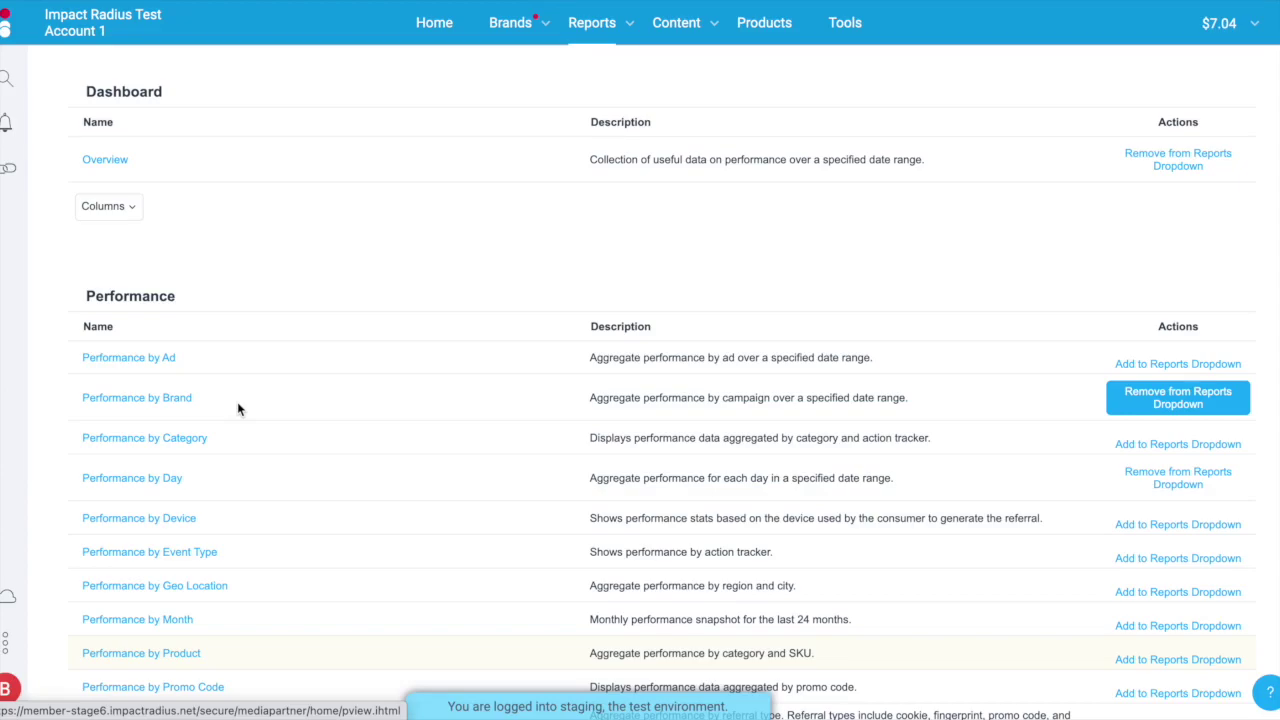
pyautogui.scroll(-6, 260, 392)
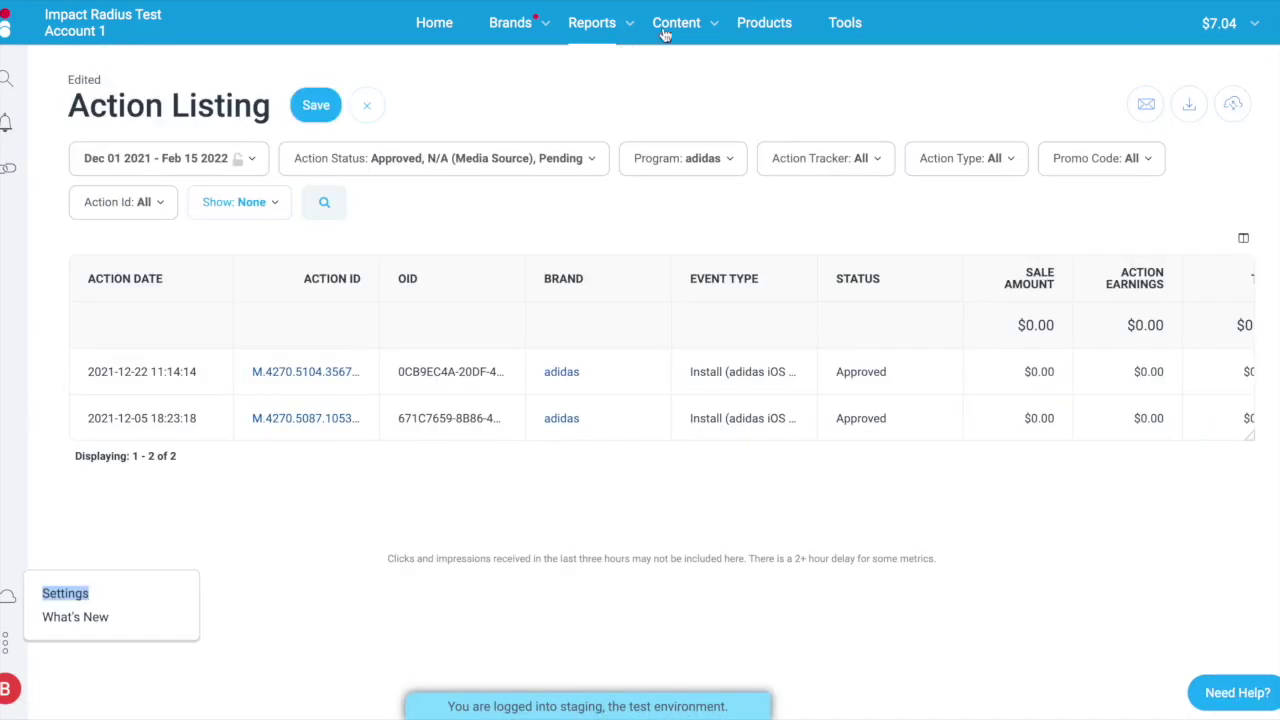
pyautogui.click(558, 228)
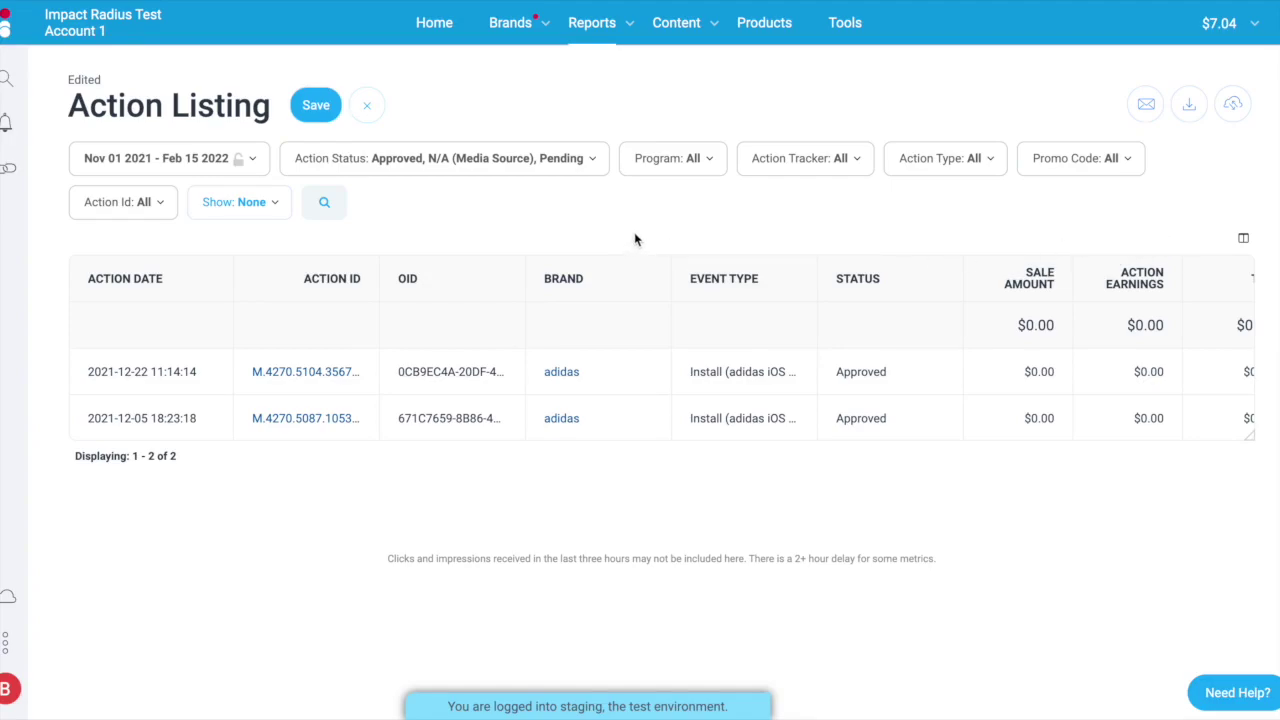
pyautogui.click(691, 162)
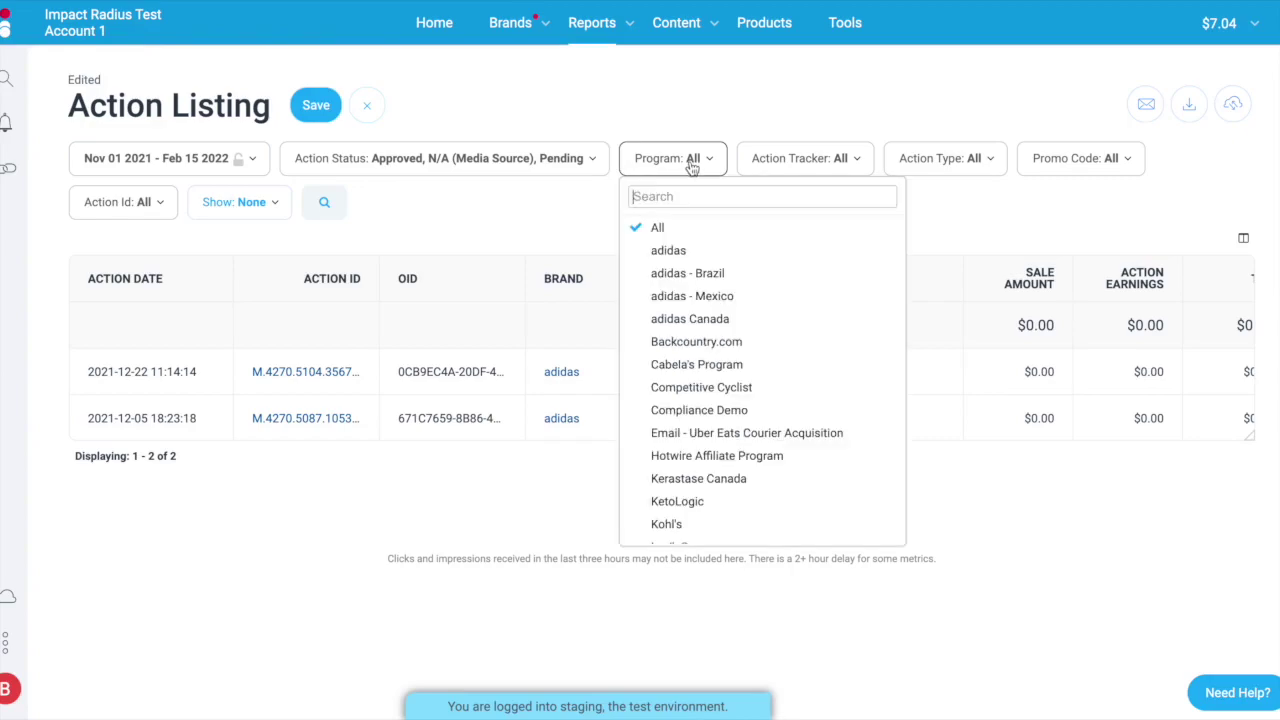
pyautogui.click(677, 251)
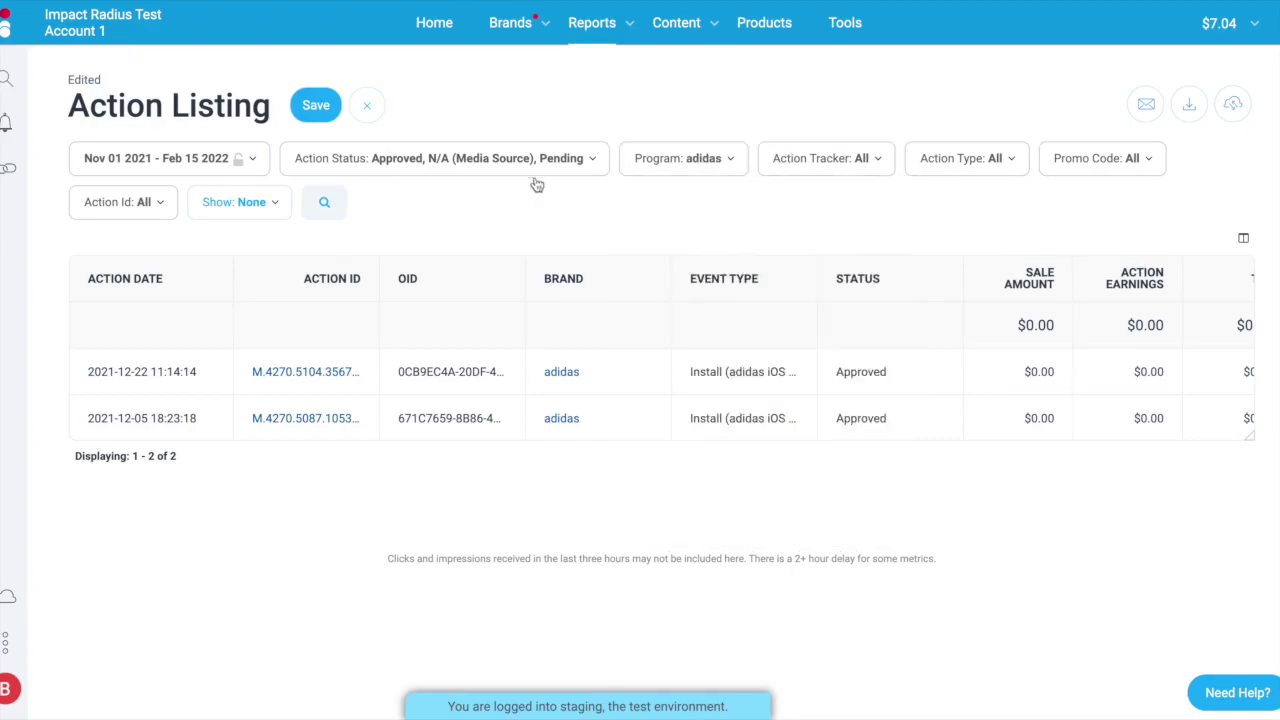
pyautogui.click(326, 204)
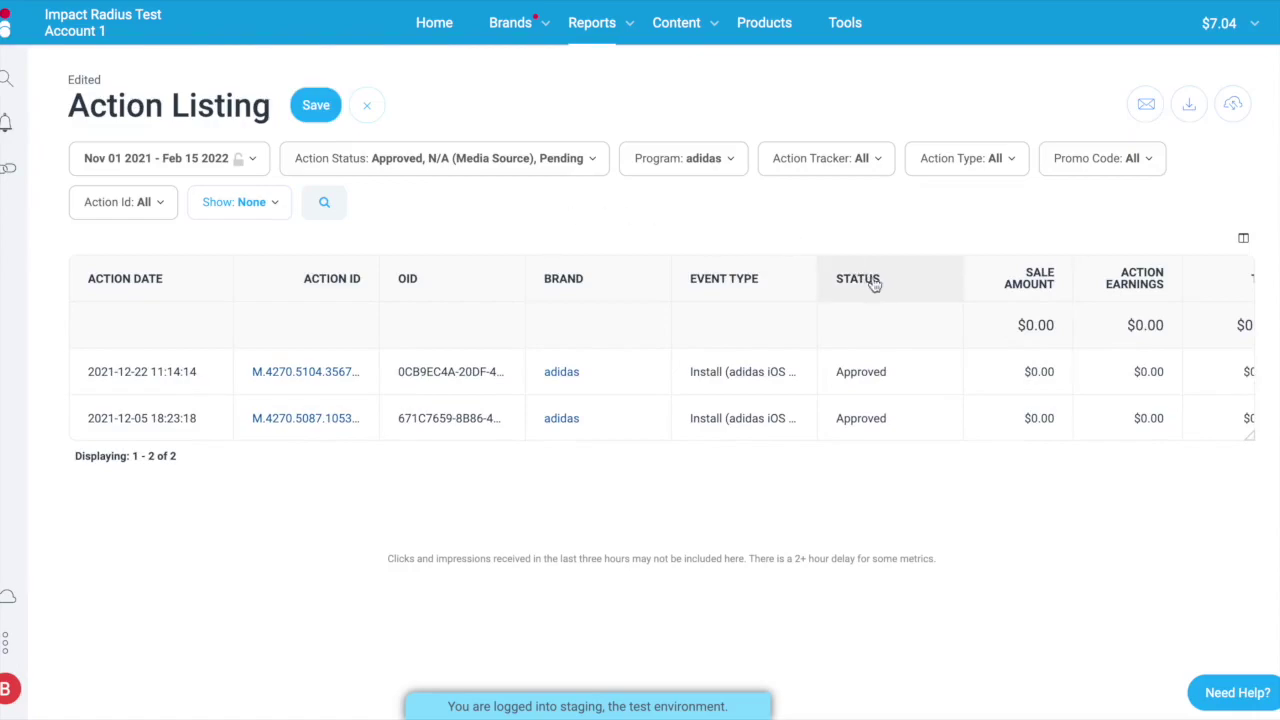
# - Move the Status column ahead of Event Type in the Action Listing table, and check where saved reports are found
pyautogui.moveTo(917, 283); pyautogui.dragTo(729, 278)
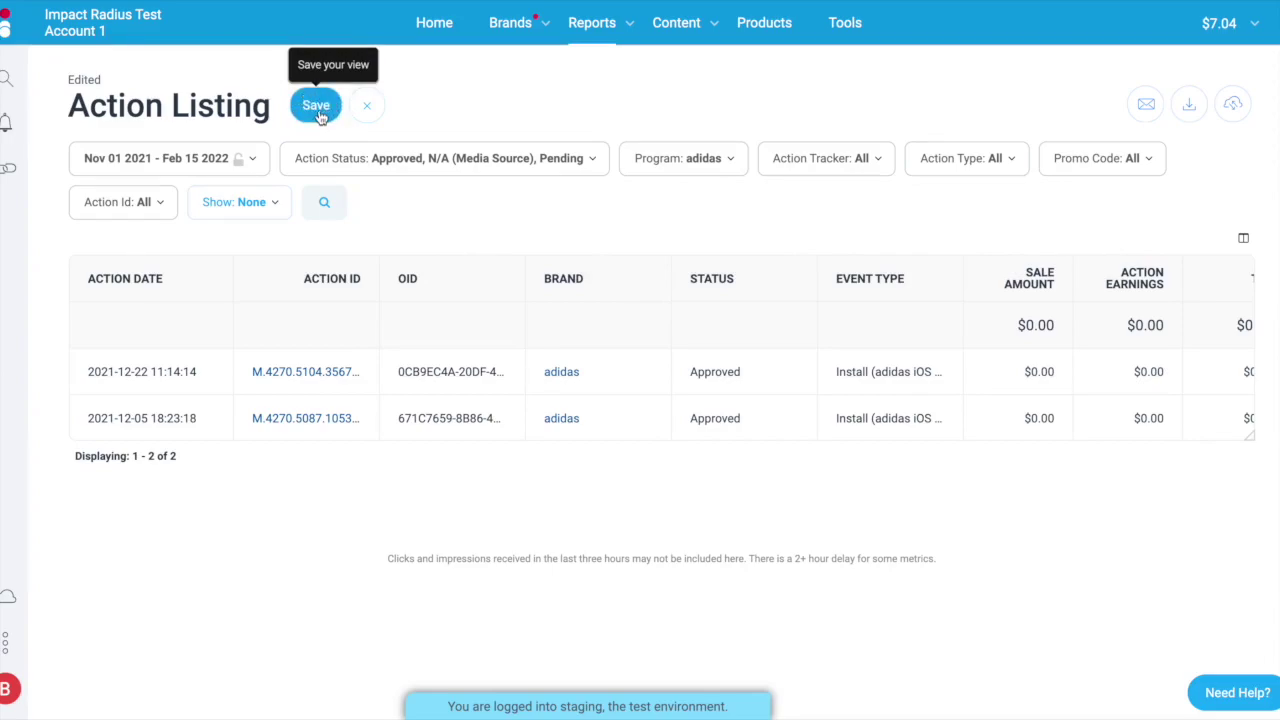
pyautogui.click(633, 30)
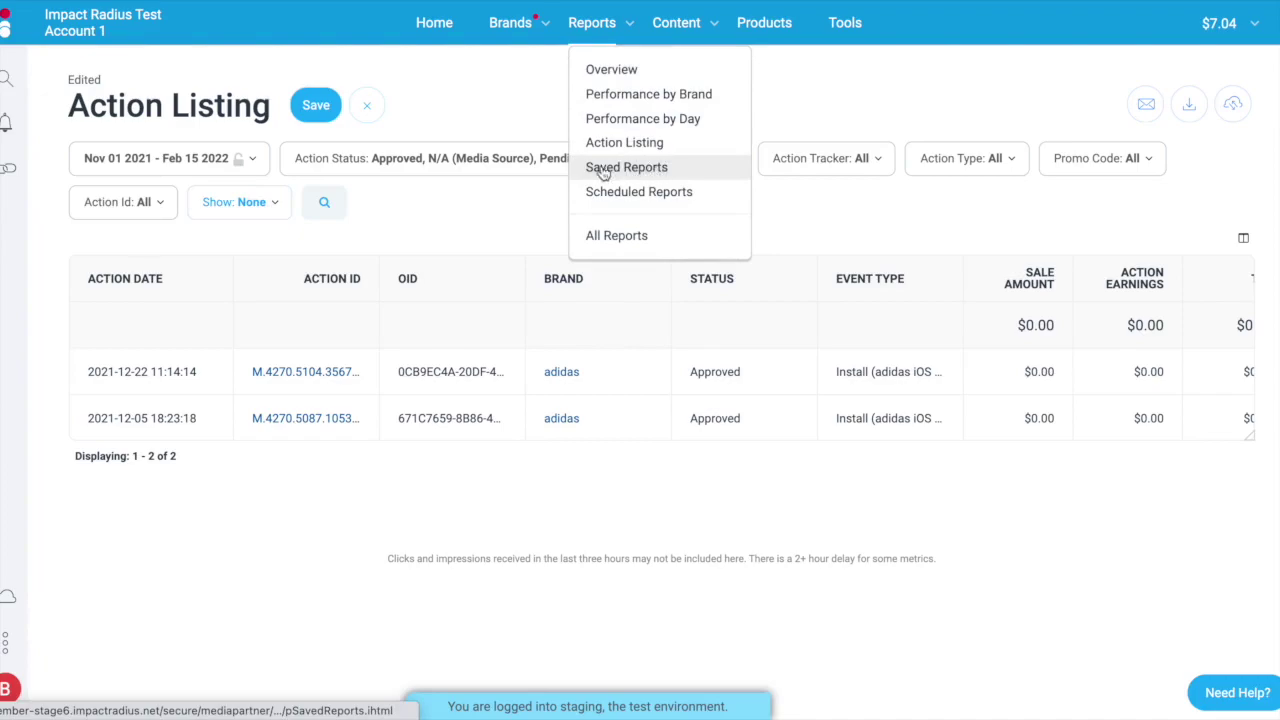
pyautogui.click(490, 82)
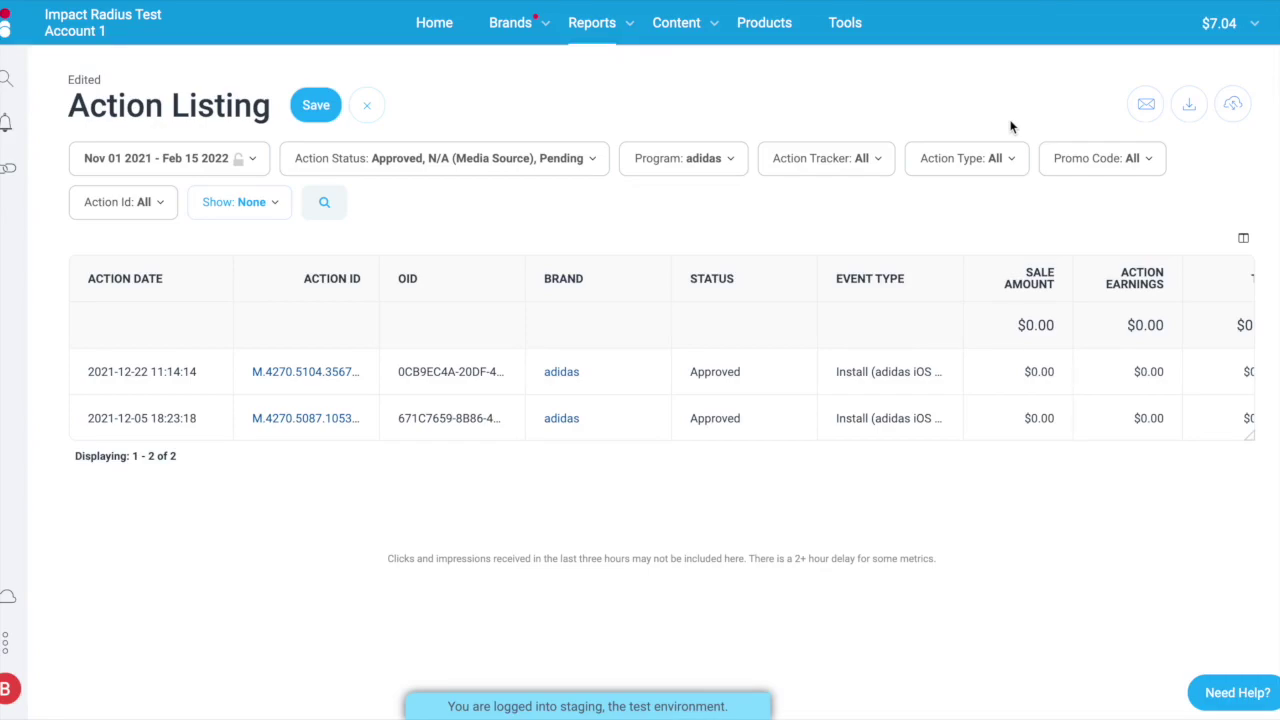
# - Open the Action Listing report's scheduling options, choose scheduled weekly delivery on Monday at 6 AM, and close them without sending
pyautogui.click(1147, 106)
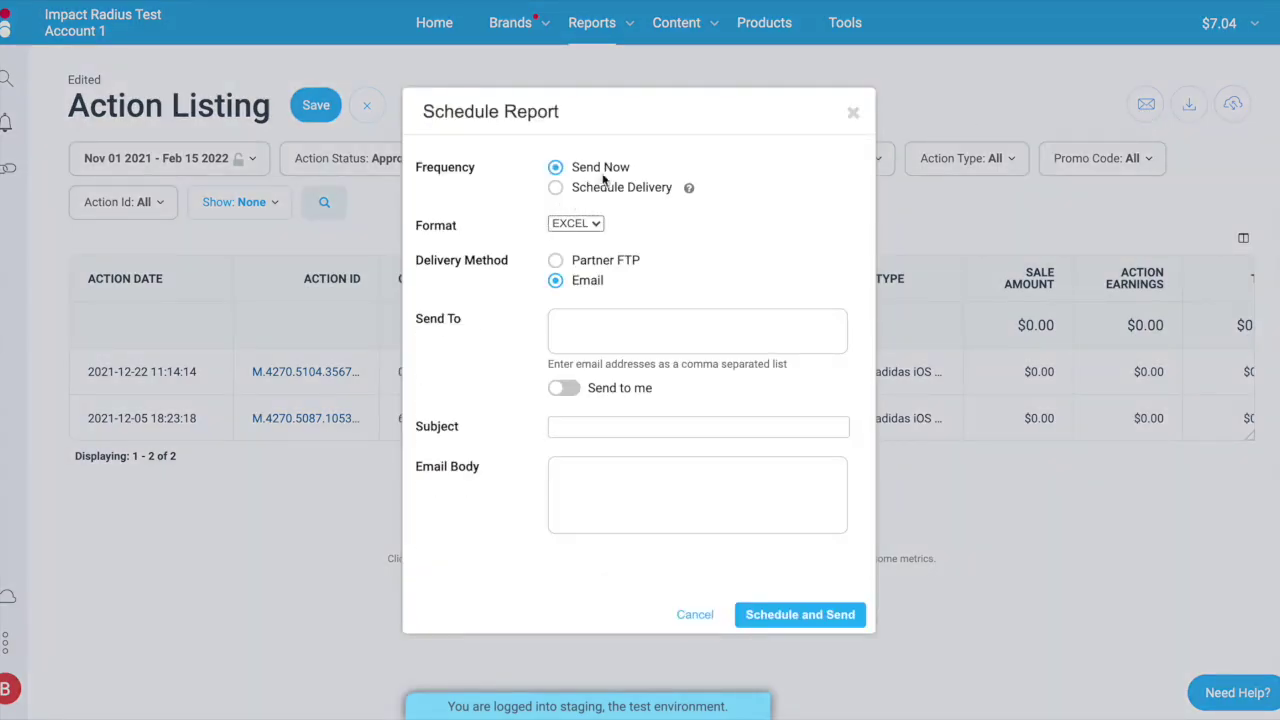
pyautogui.click(555, 188)
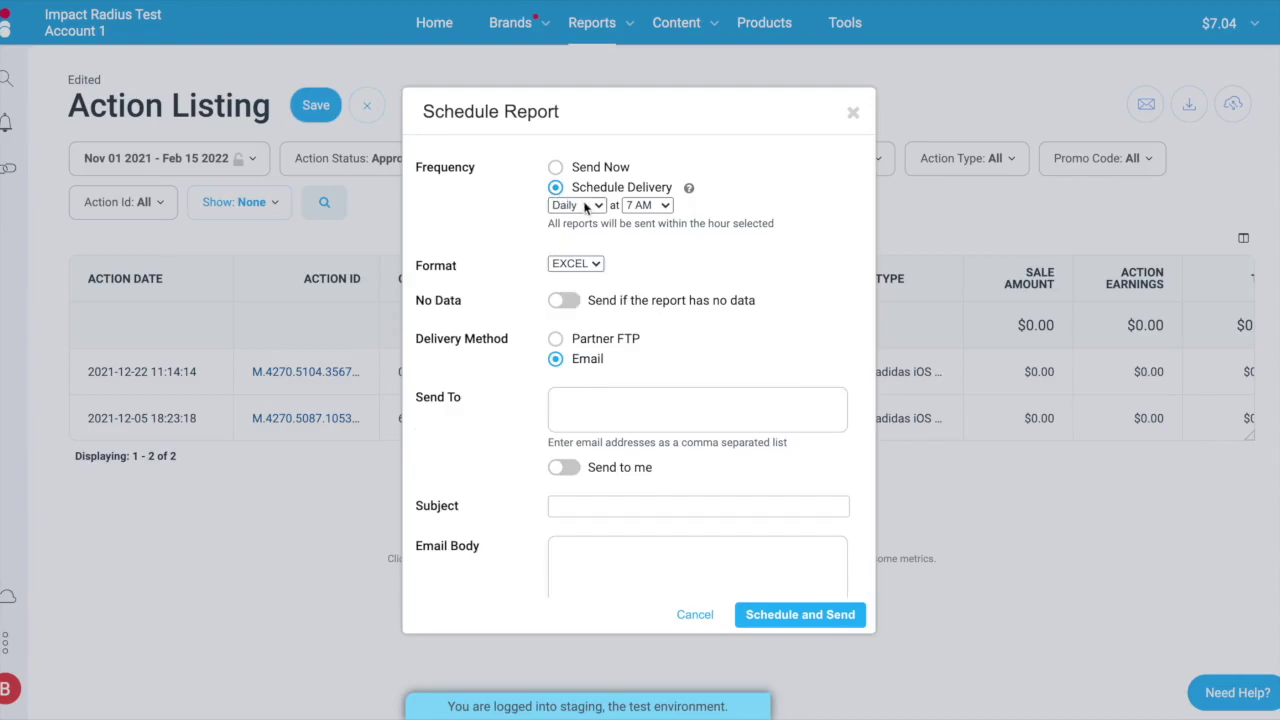
pyautogui.click(586, 205)
pyautogui.click(574, 225)
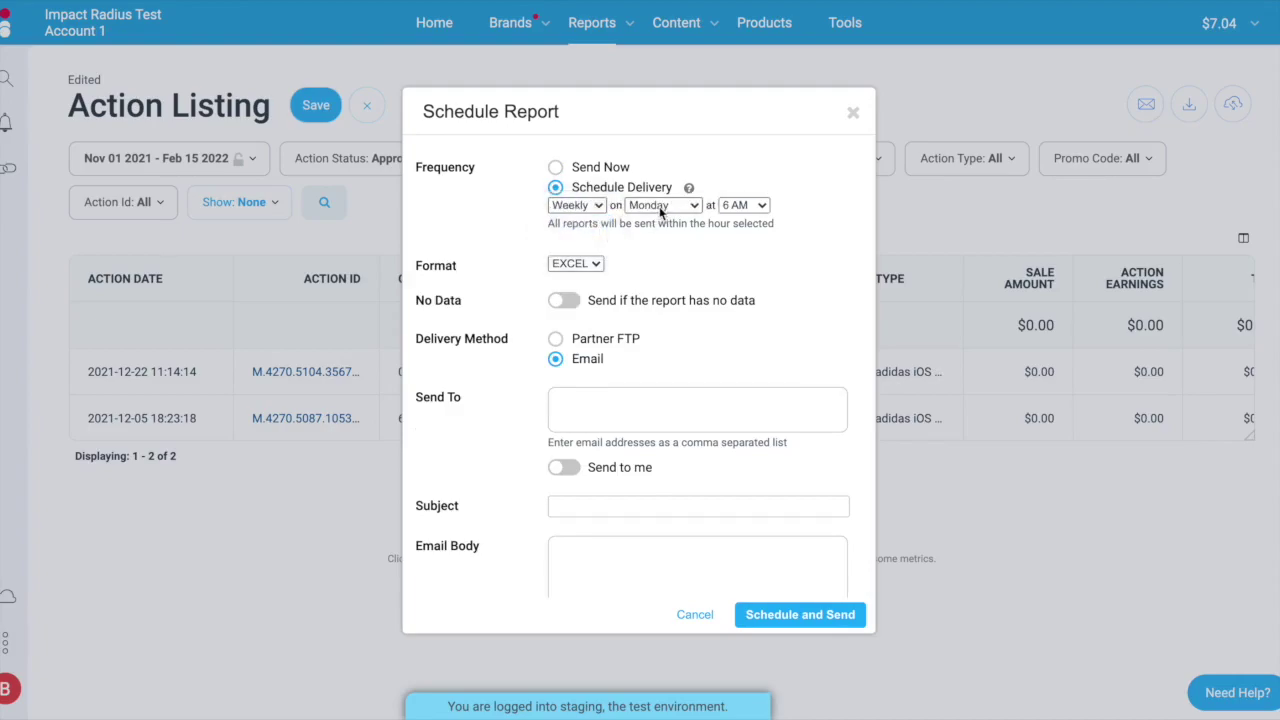
pyautogui.click(659, 206)
pyautogui.click(677, 205)
pyautogui.click(855, 114)
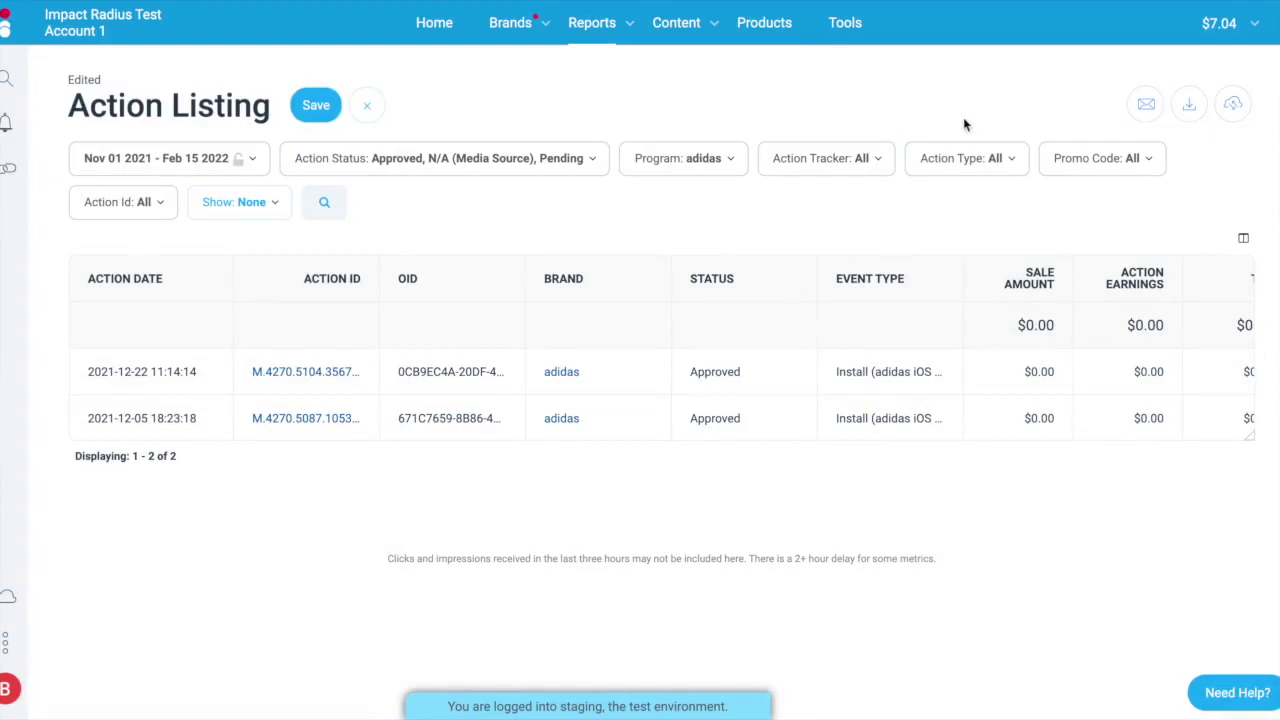
# - Check the Partner FTP and Email delivery methods for scheduling, and show the available download formats for the Action Listing report
pyautogui.click(1145, 106)
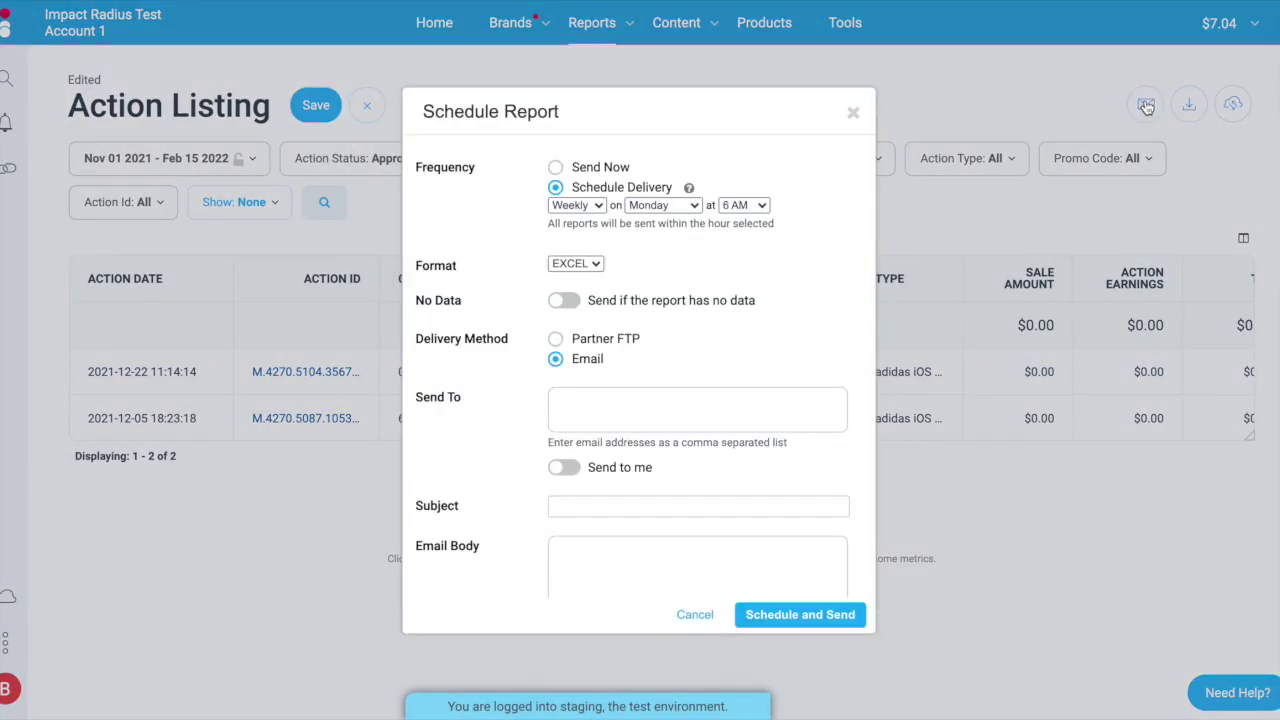
pyautogui.click(555, 340)
pyautogui.click(555, 359)
pyautogui.click(855, 117)
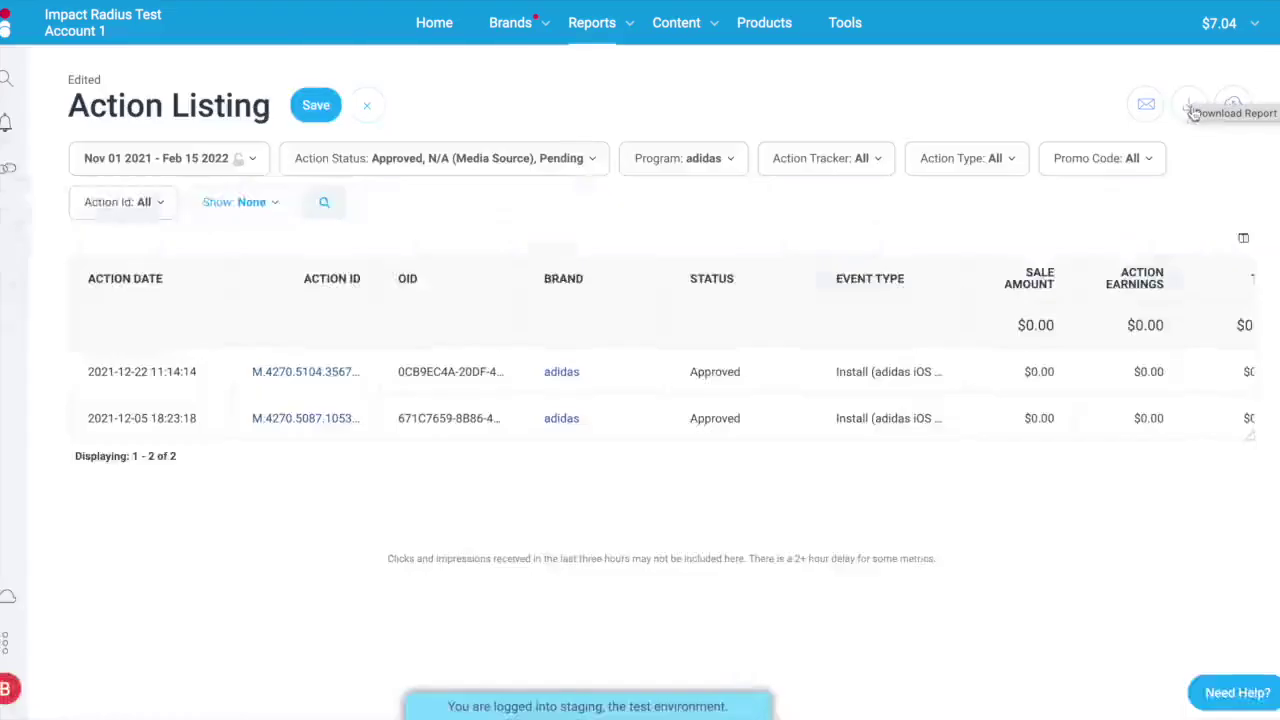
pyautogui.click(1186, 105)
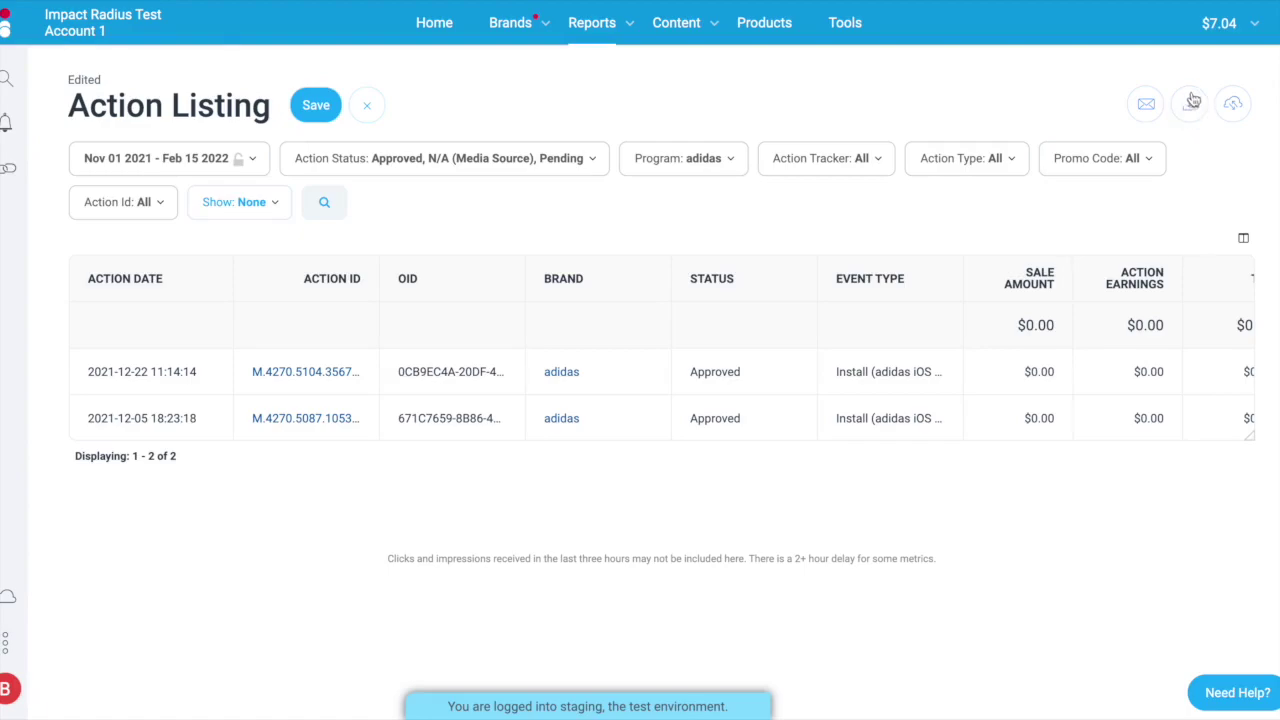
pyautogui.click(1185, 107)
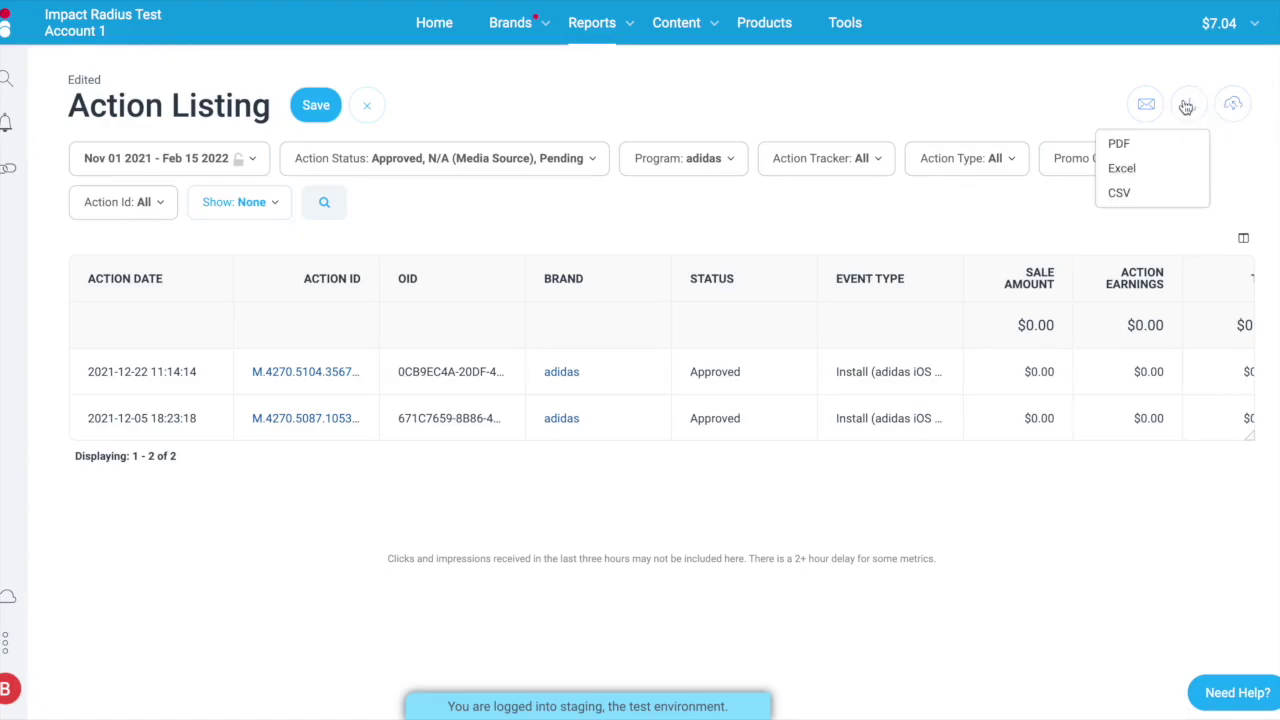
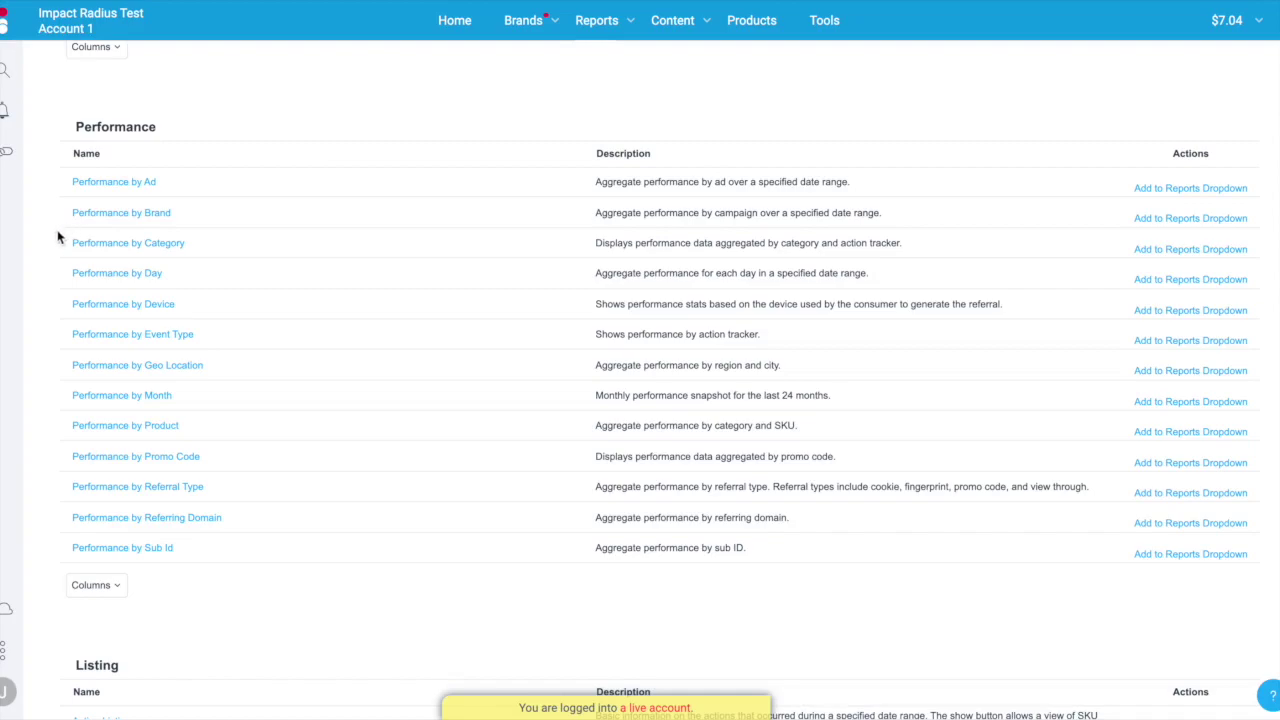
# - Look through the Performance and Listing sections of the full report list
pyautogui.scroll(-1, 30, 340)
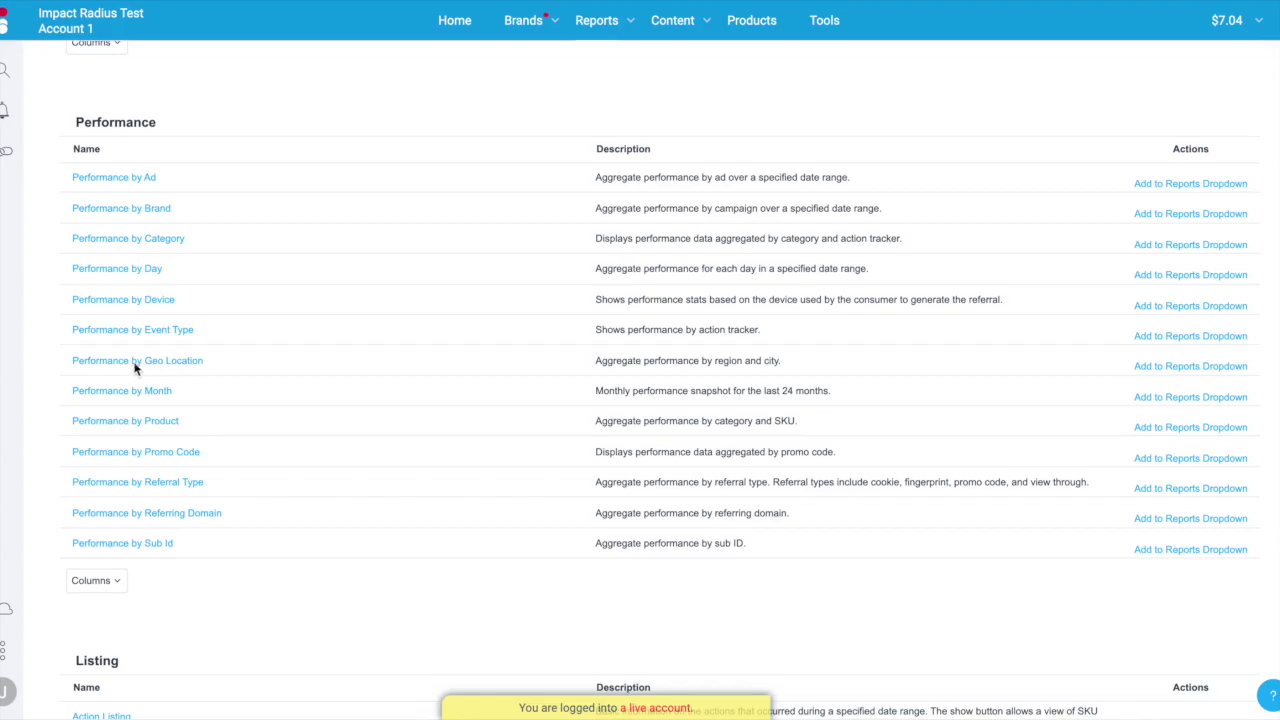
pyautogui.scroll(-5, 308, 249)
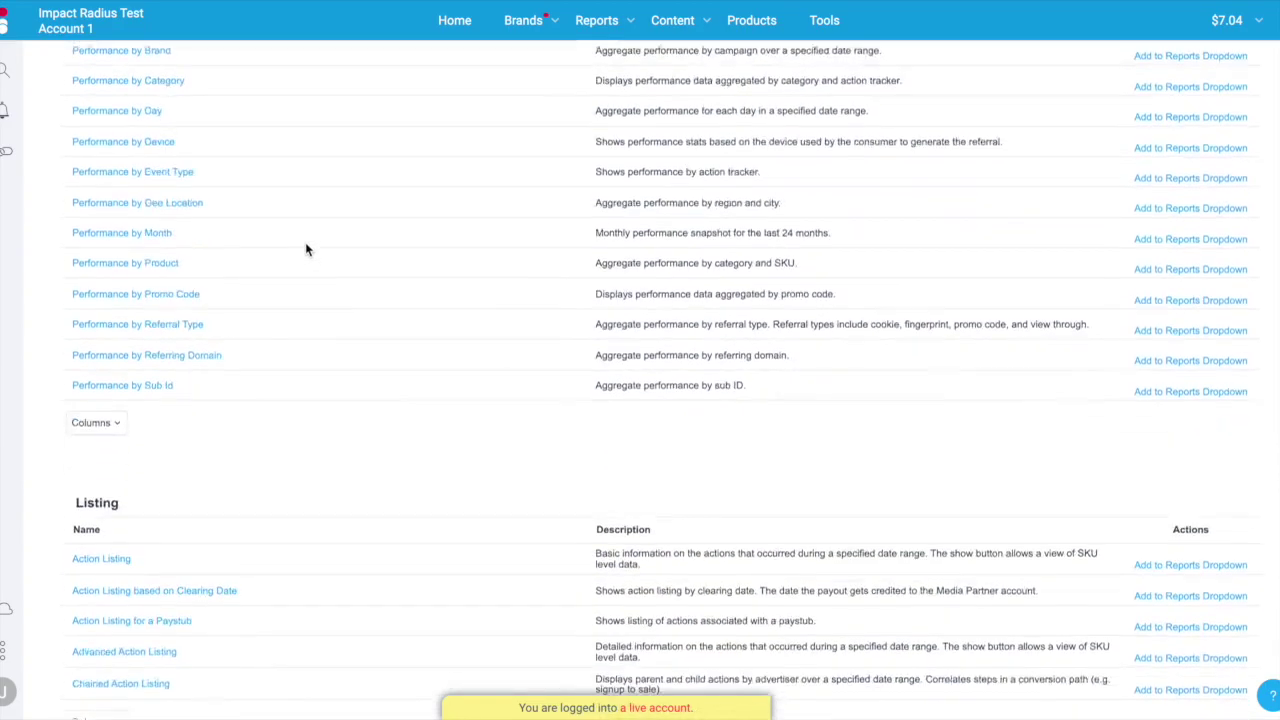
pyautogui.scroll(-1, 307, 249)
pyautogui.scroll(-3, 307, 249)
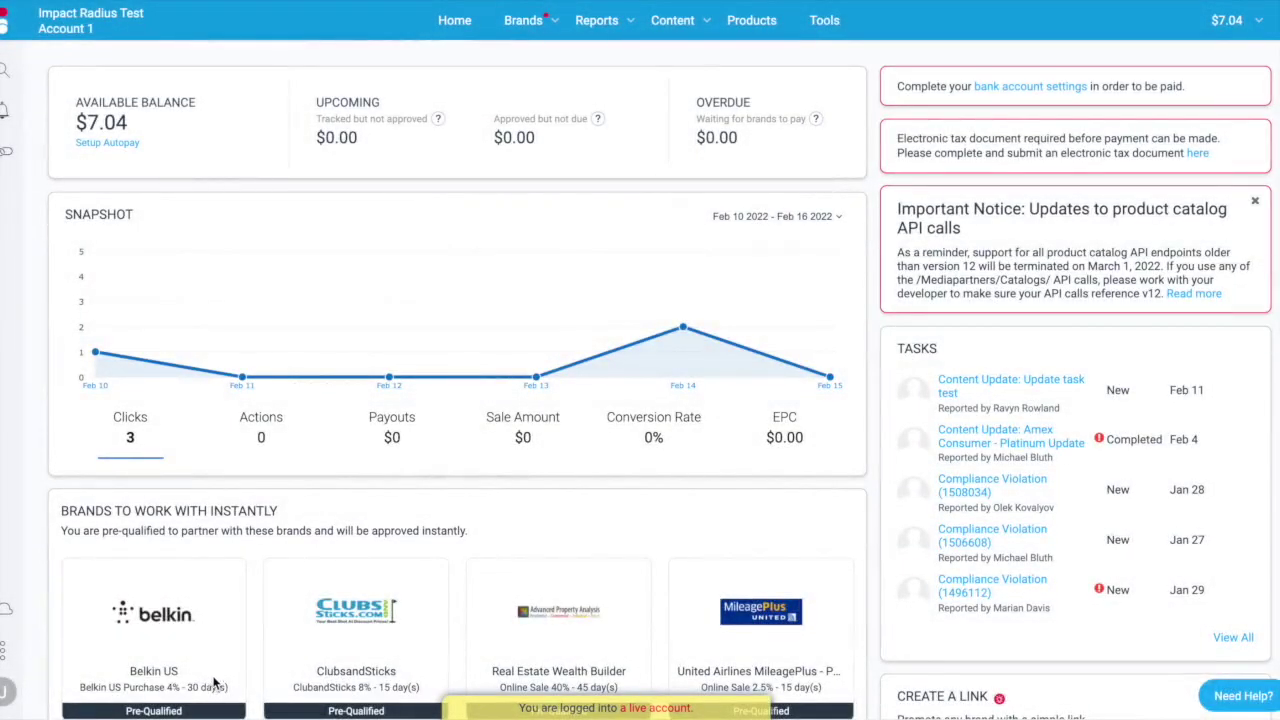
# - Open the account settings and go to Data Feeds in the technical section
pyautogui.scroll(-1, 213, 535)
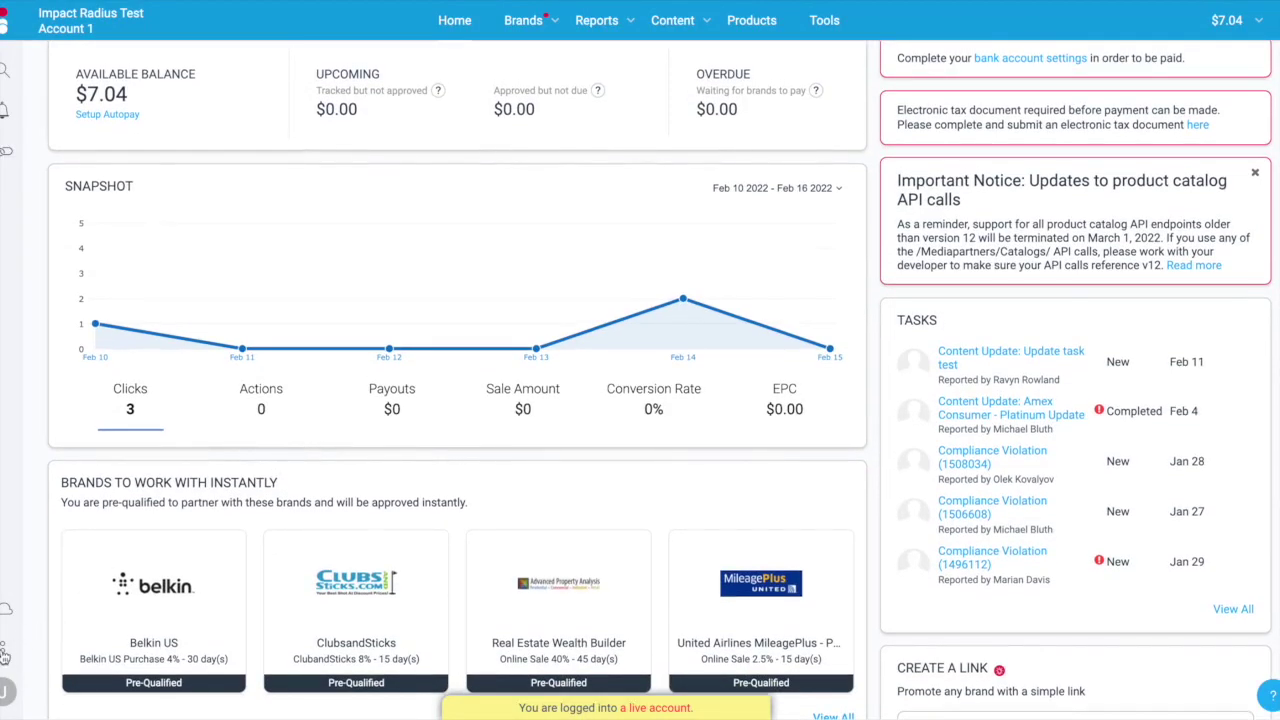
pyautogui.moveTo(4, 655)
pyautogui.click(107, 606)
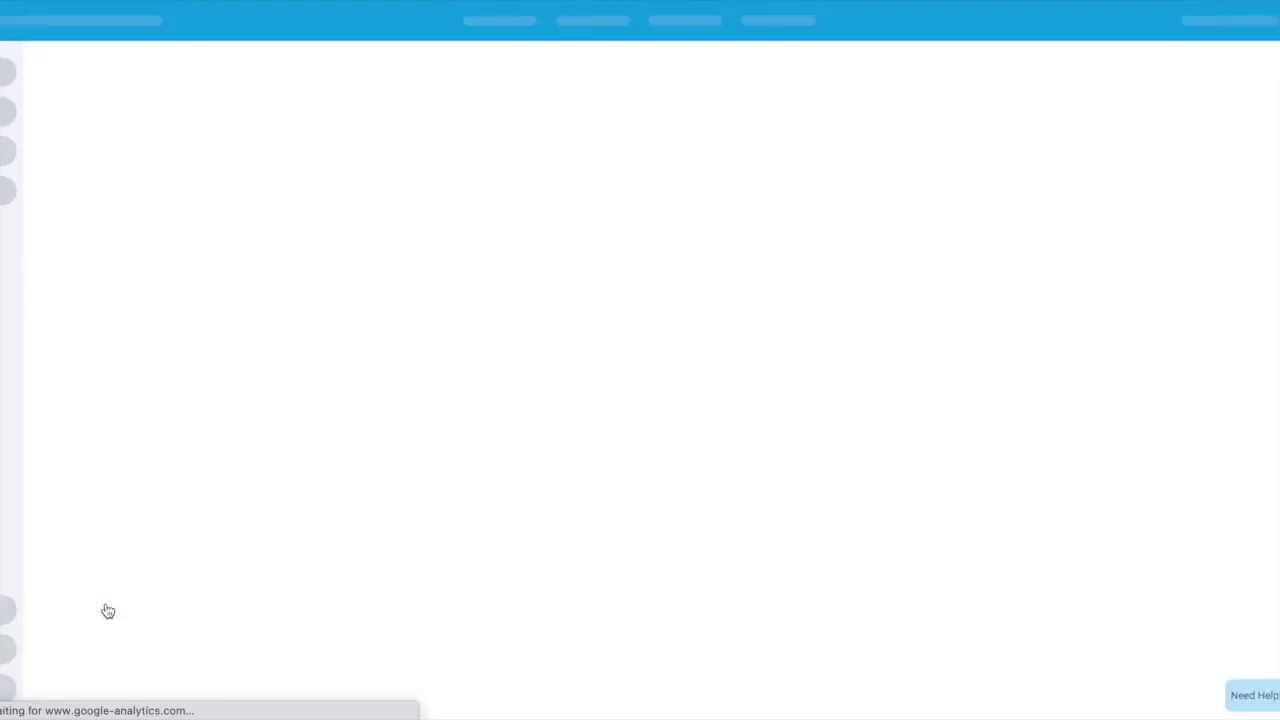
pyautogui.scroll(-3, 415, 461)
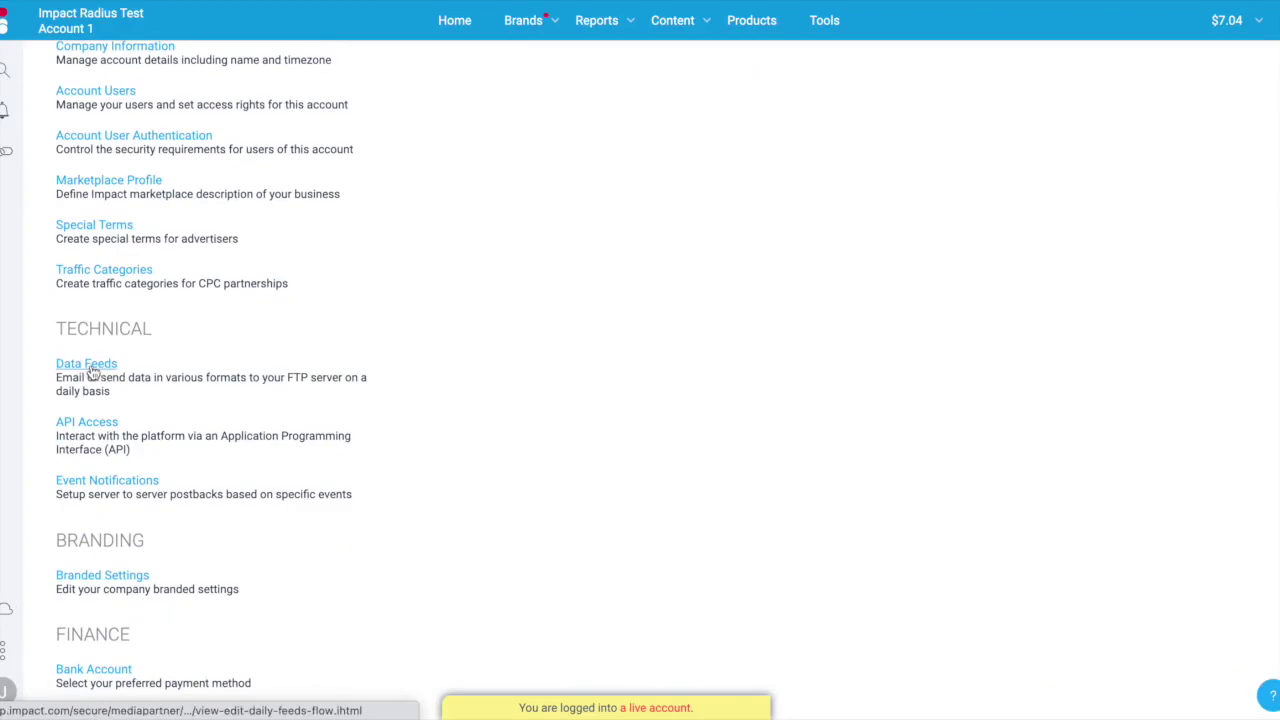
pyautogui.click(90, 366)
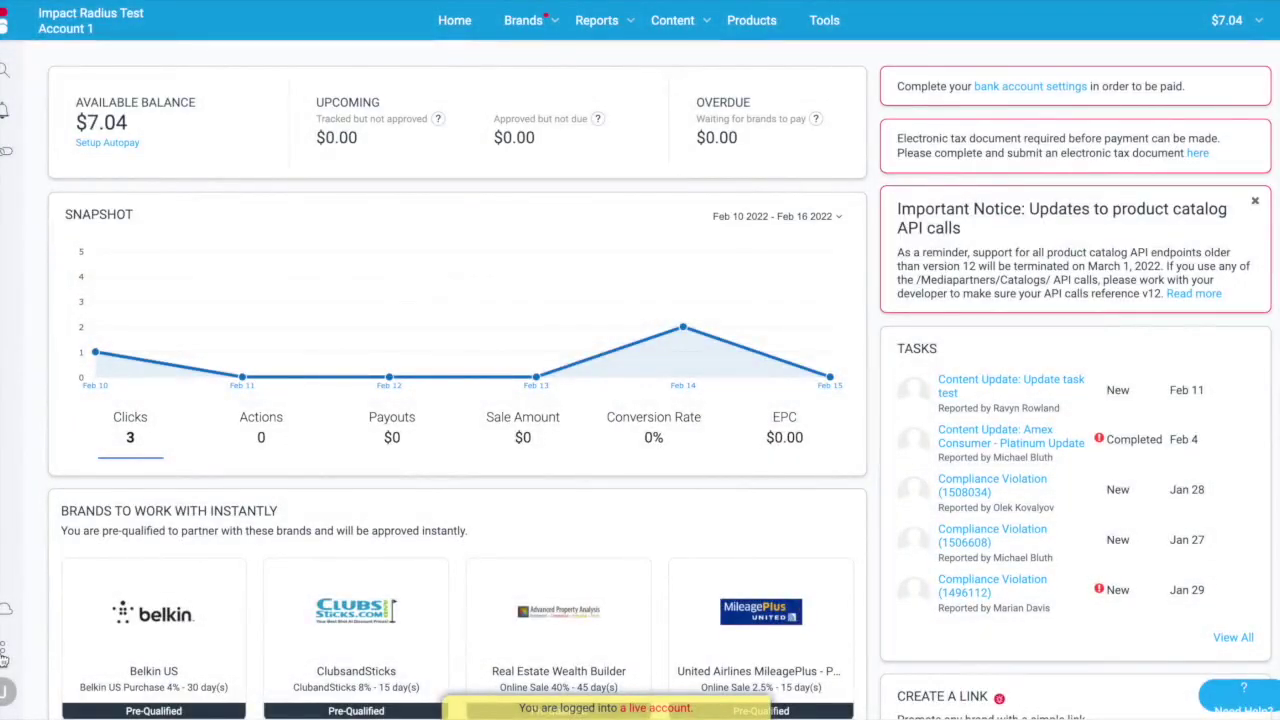
# - Go to the Event Notifications postback settings and open the Action Life Cycle Events section for editing
pyautogui.moveTo(4, 655)
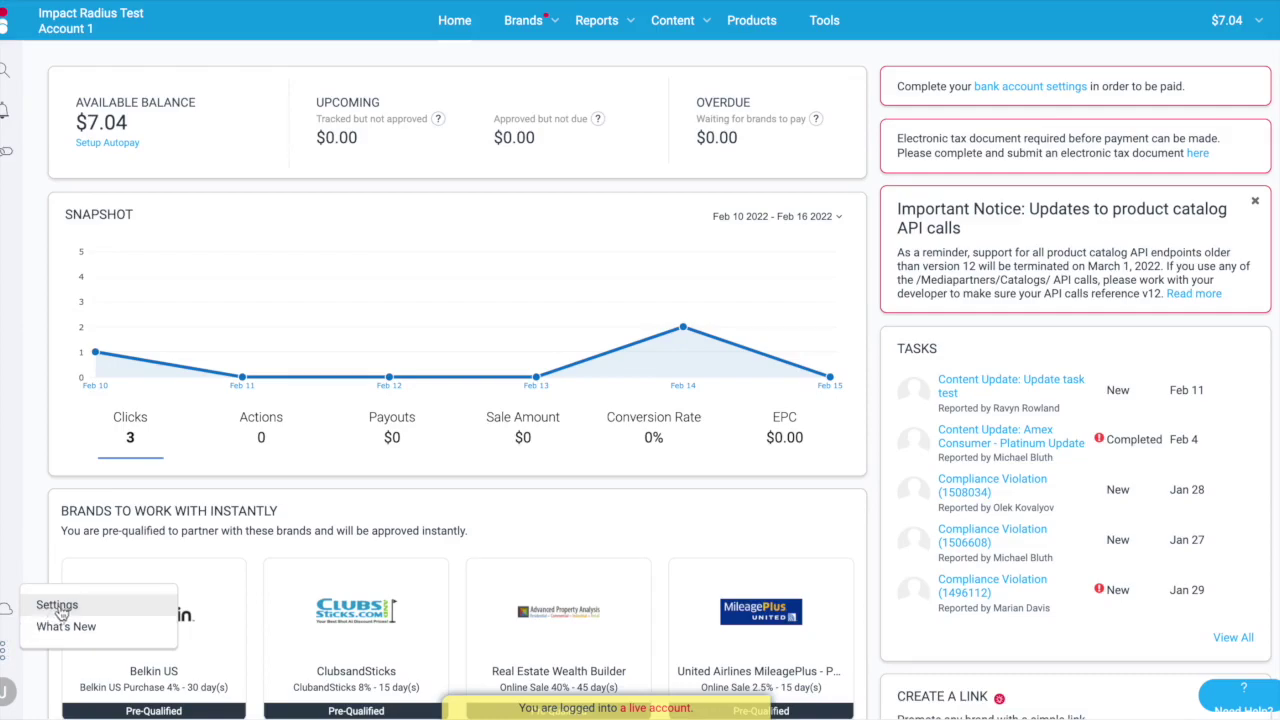
pyautogui.moveTo(5, 610)
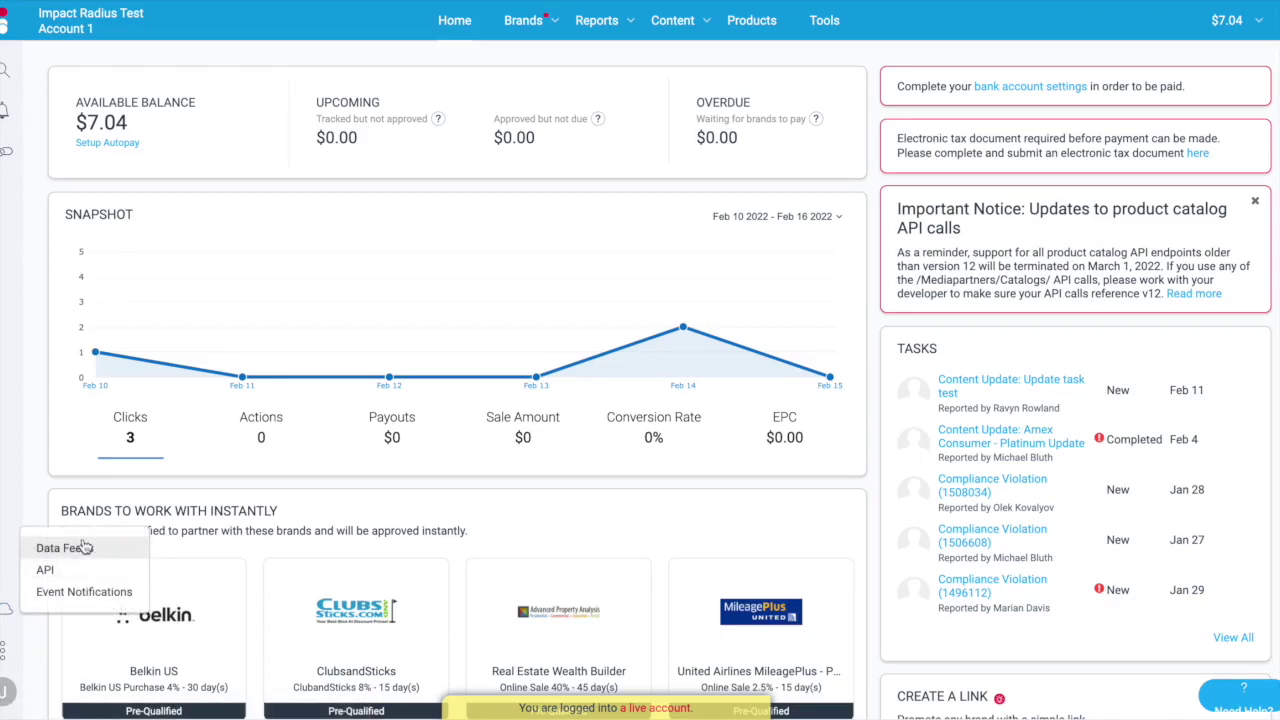
pyautogui.click(66, 594)
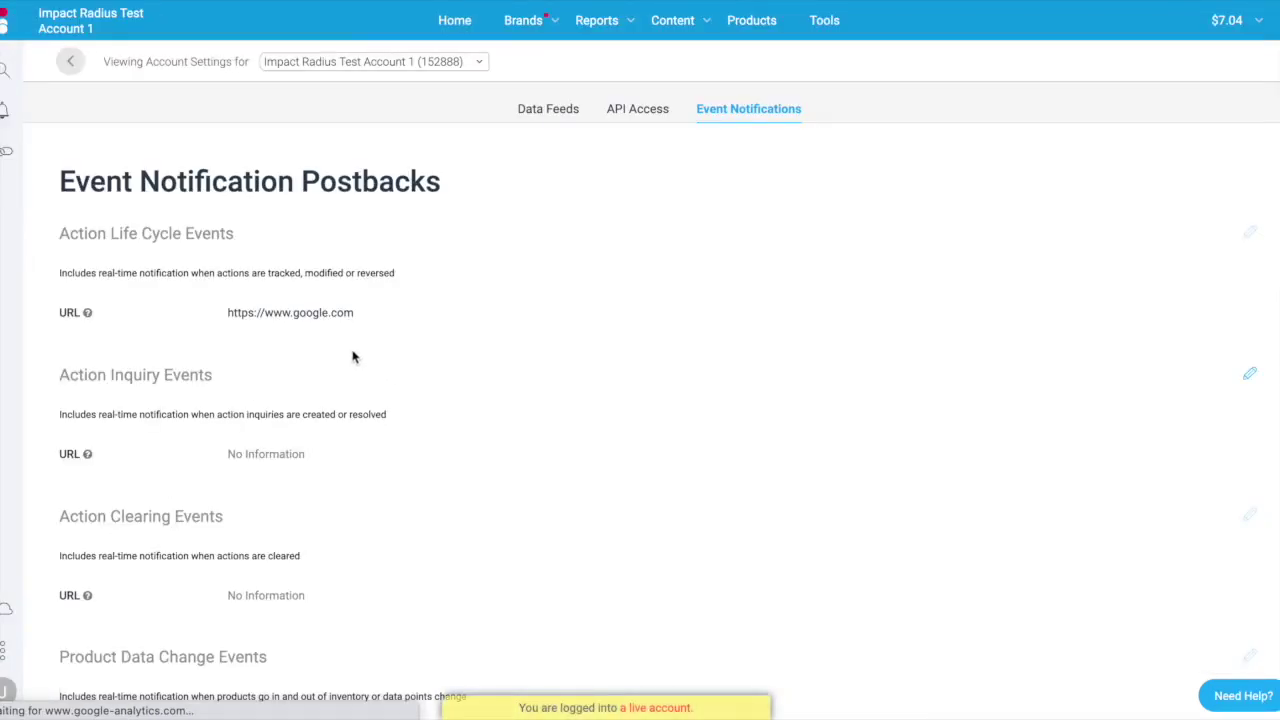
pyautogui.click(1251, 236)
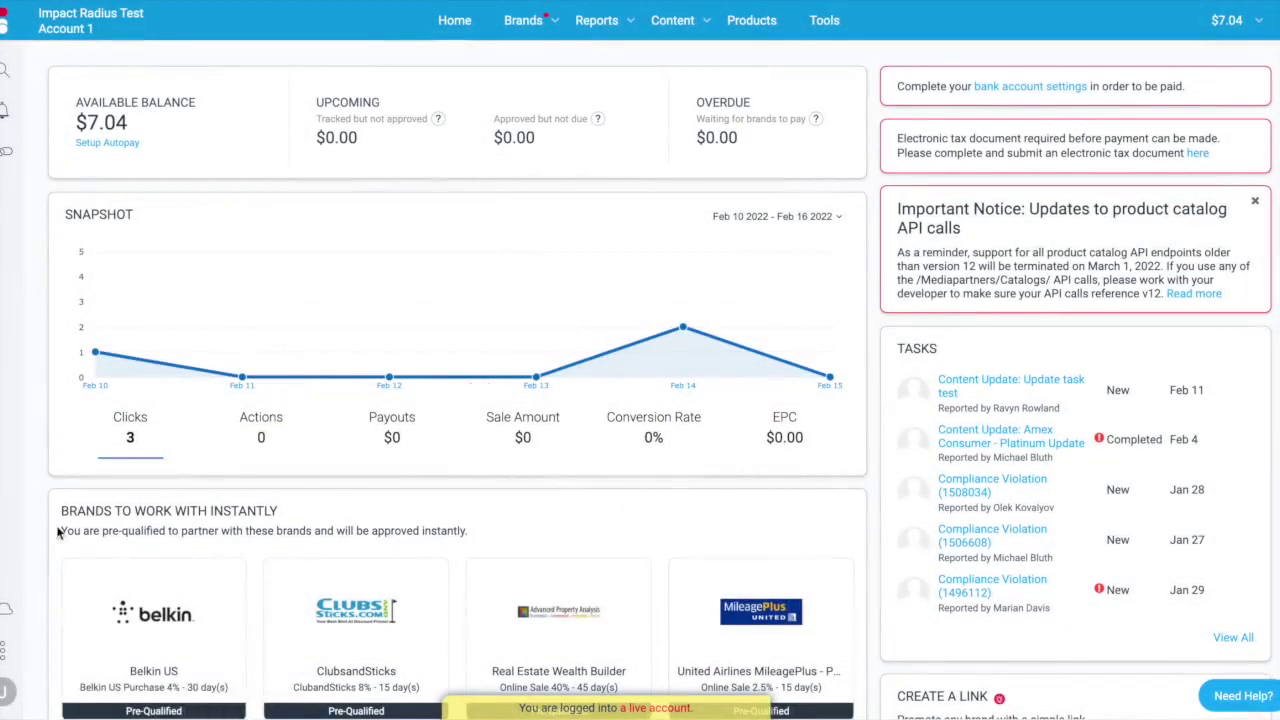
# - Return to the account settings and open API Access in the technical section
pyautogui.click(4, 652)
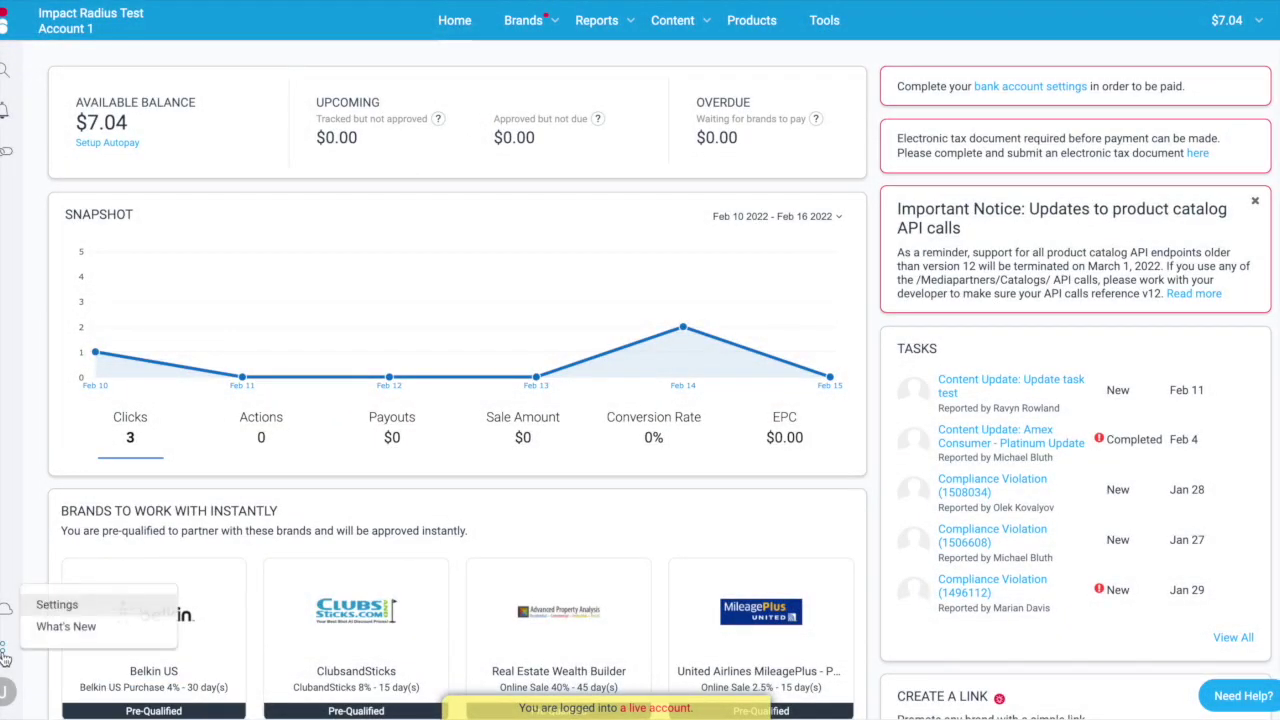
pyautogui.click(73, 610)
pyautogui.scroll(-2, 223, 528)
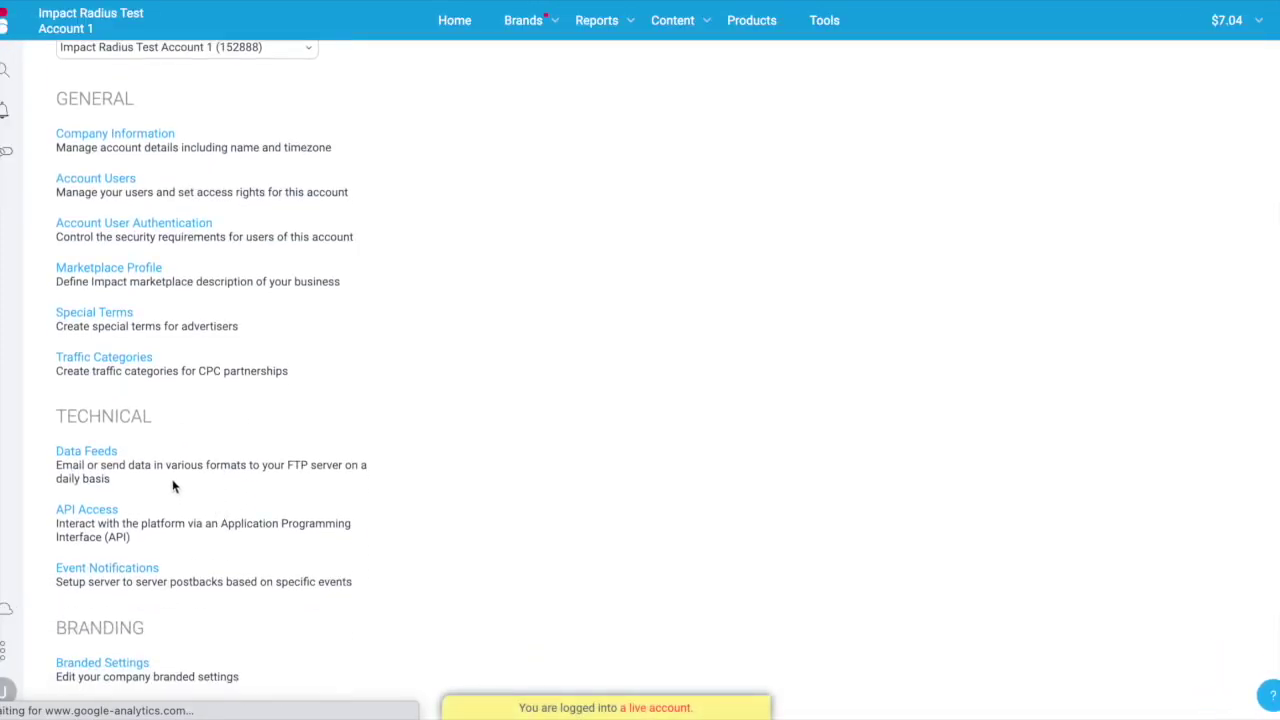
pyautogui.click(88, 515)
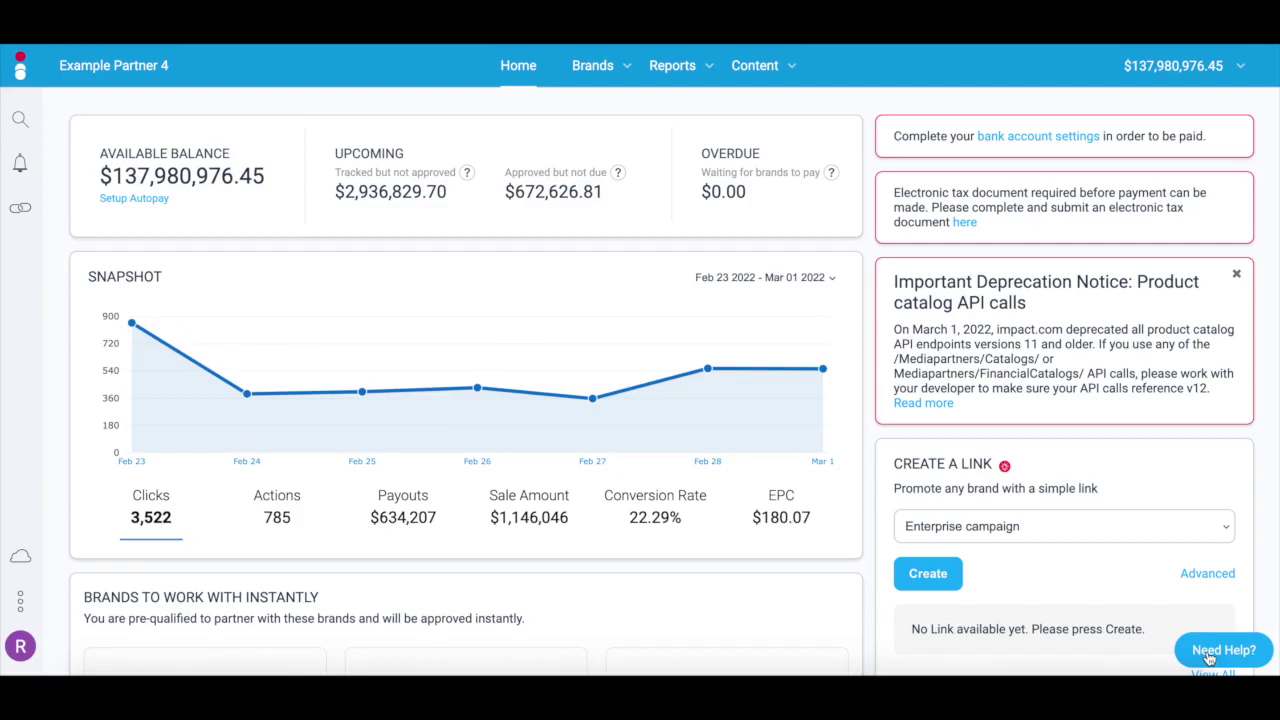
# - Open the Guide Center and the help docs, look through the partner help topics, and close both
pyautogui.click(1210, 655)
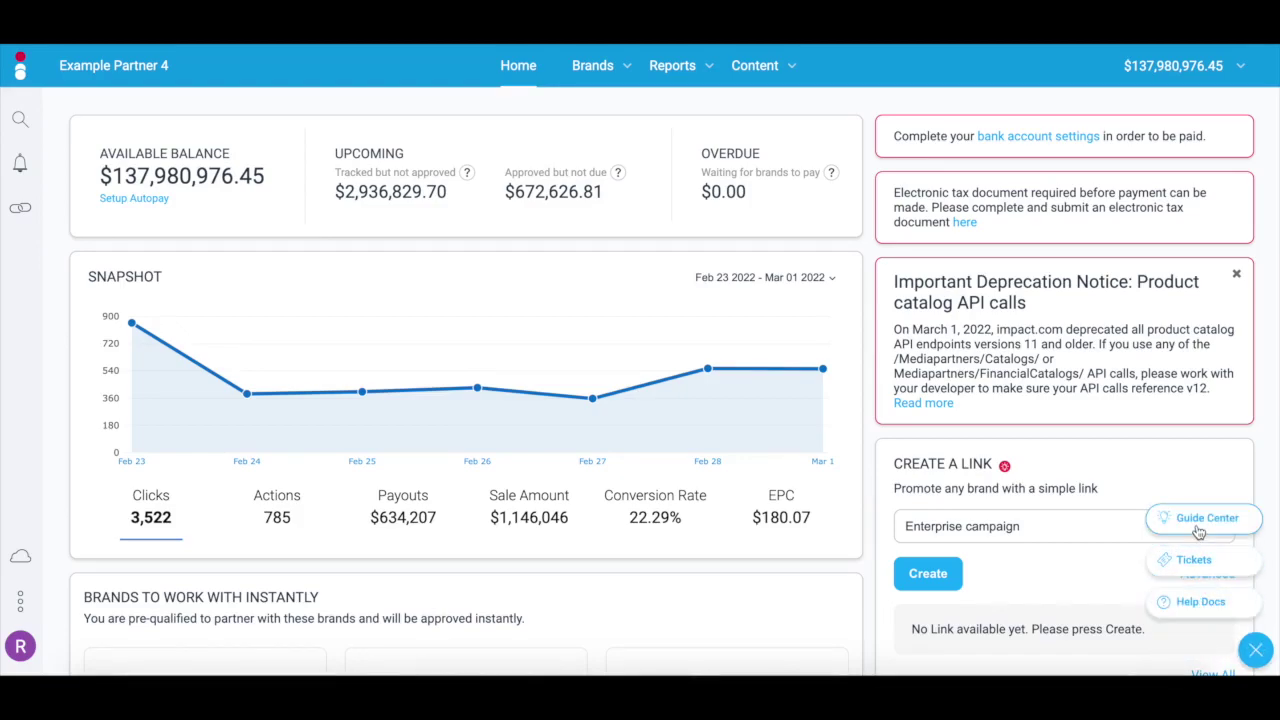
pyautogui.click(1200, 533)
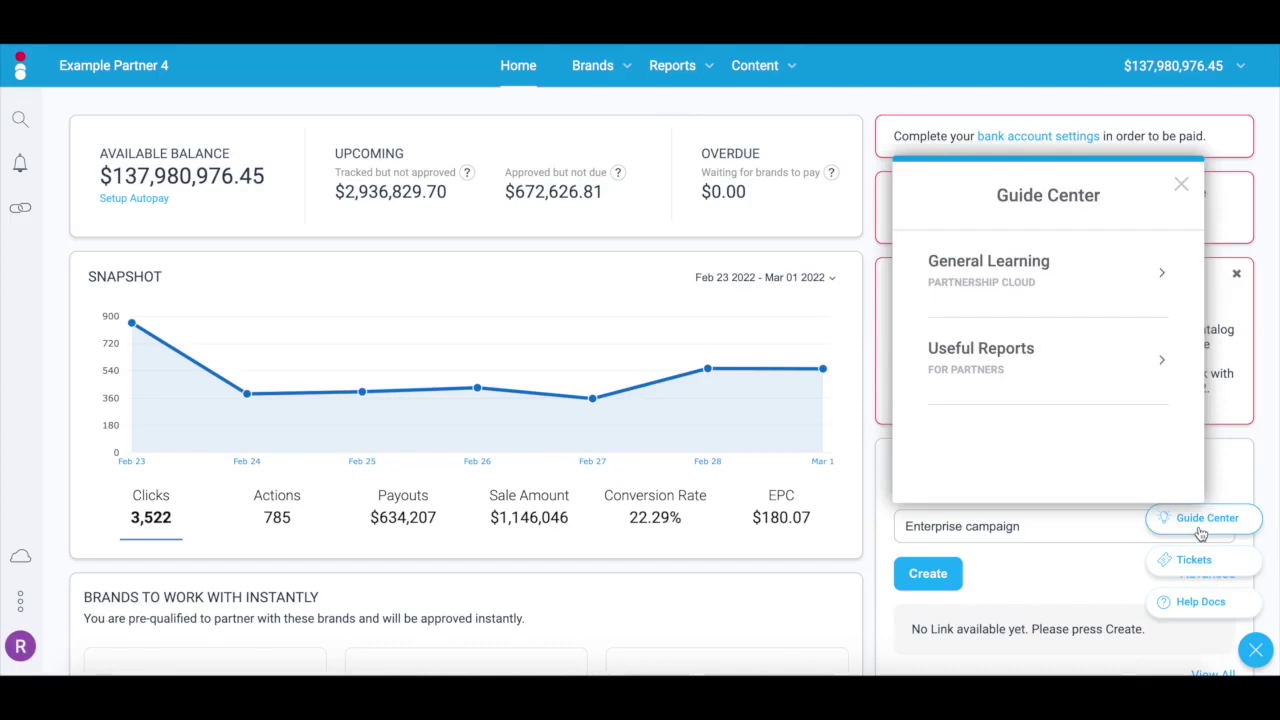
pyautogui.click(1197, 604)
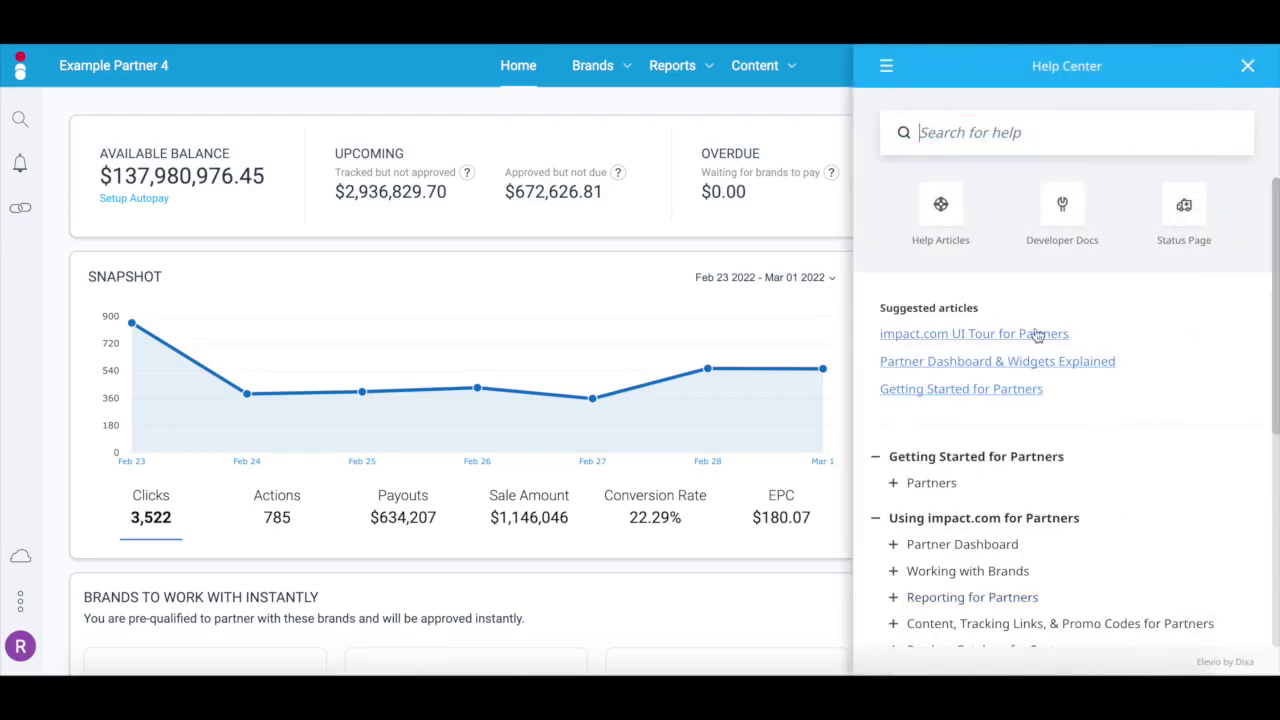
pyautogui.scroll(-5, 1101, 392)
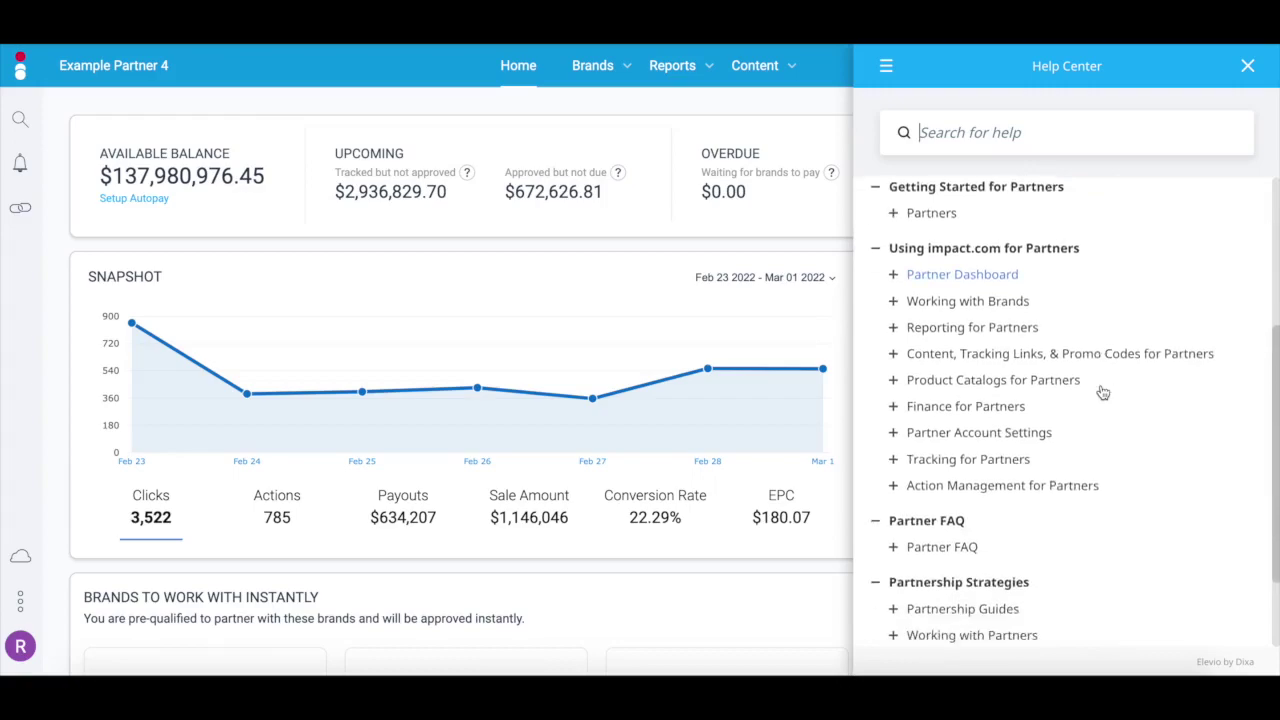
pyautogui.click(1247, 66)
pyautogui.click(1181, 184)
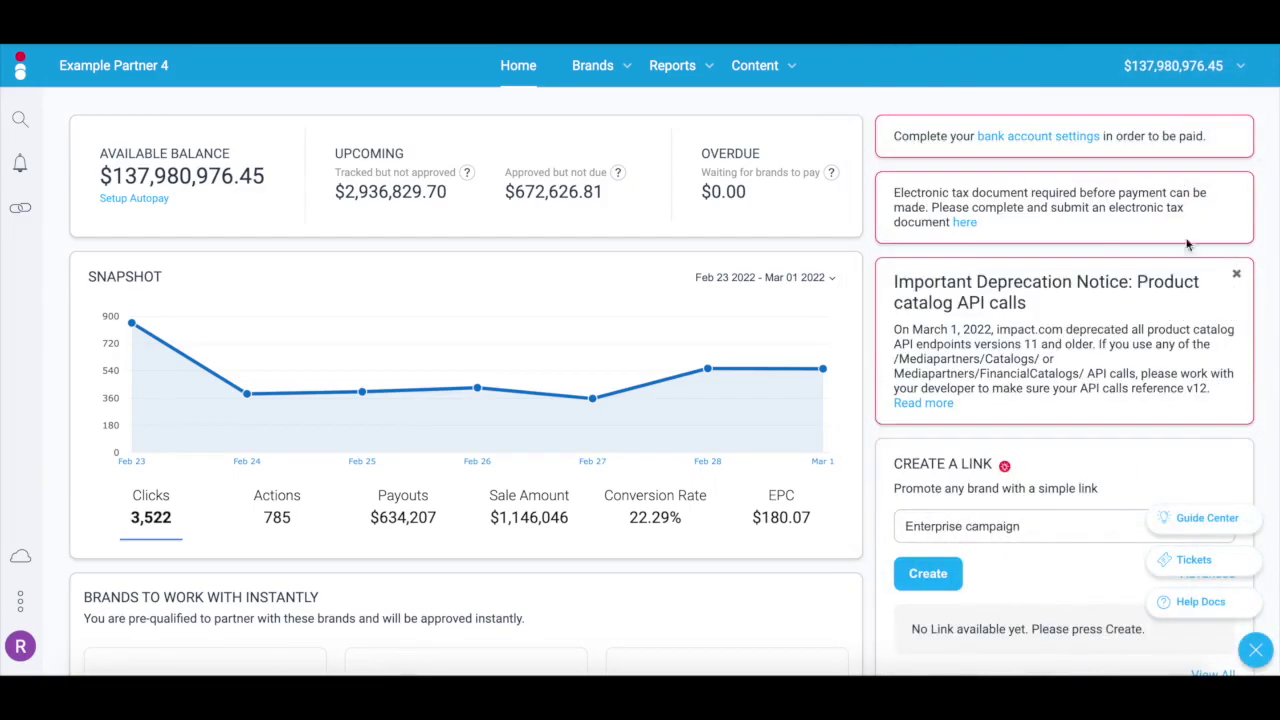
# - Open a new support ticket from the Tickets page and examine its issue types, description and attachment fields
pyautogui.click(1194, 559)
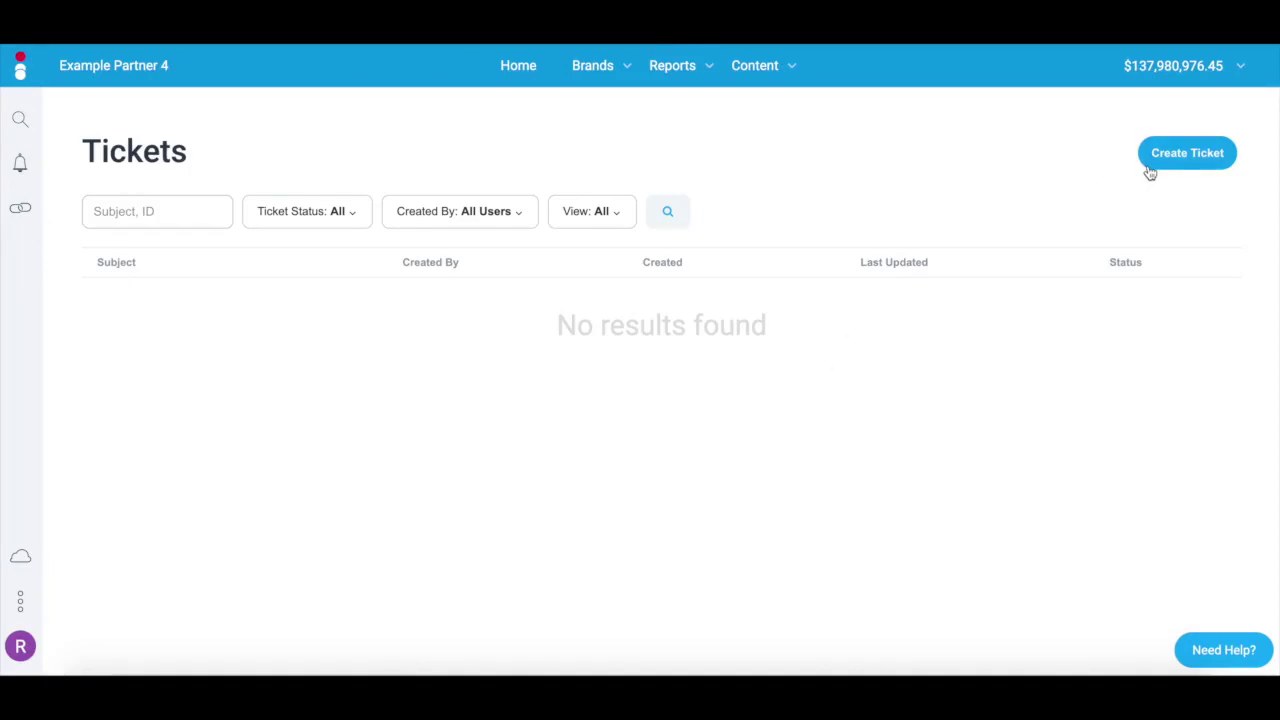
pyautogui.click(1149, 168)
pyautogui.click(511, 280)
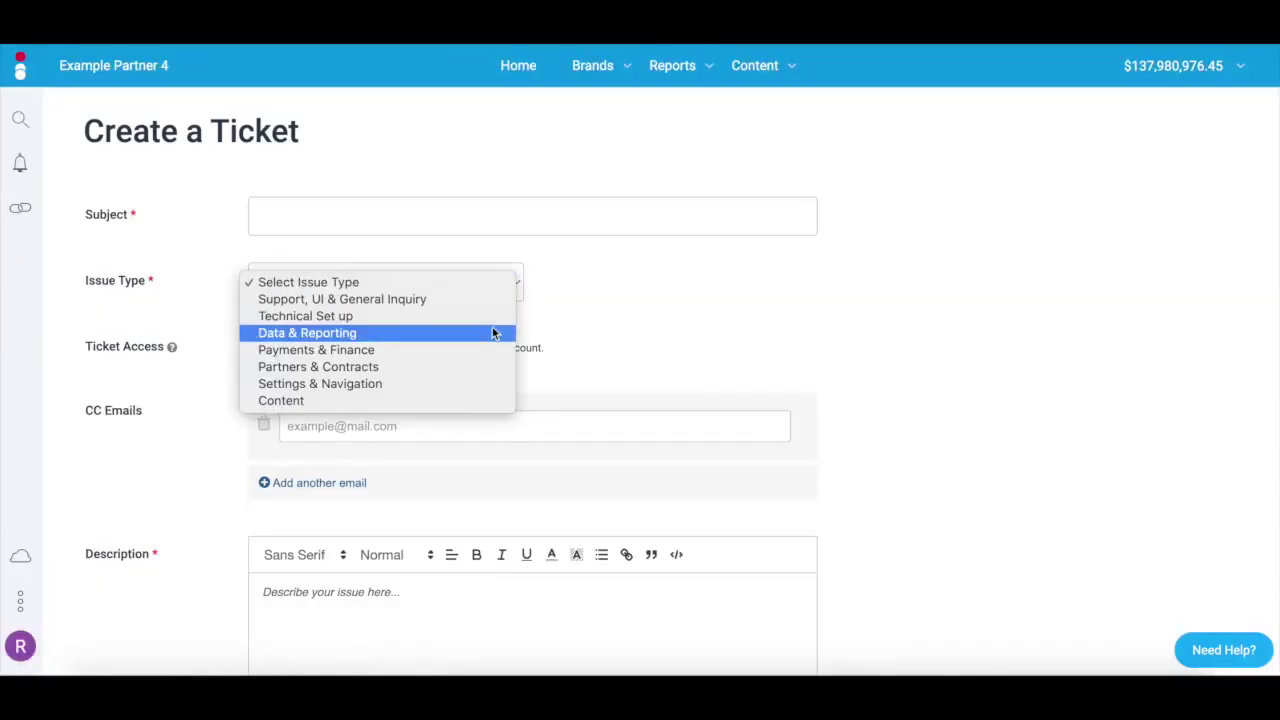
pyautogui.click(587, 282)
pyautogui.scroll(-5, 590, 283)
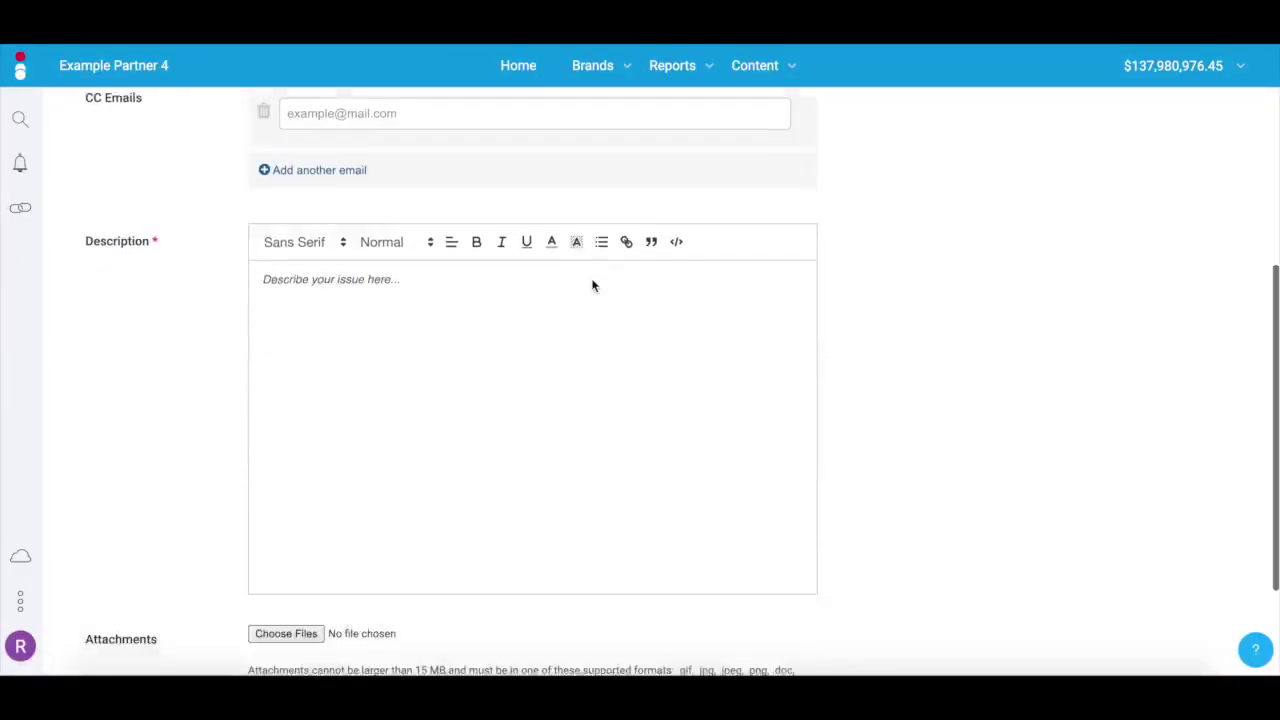